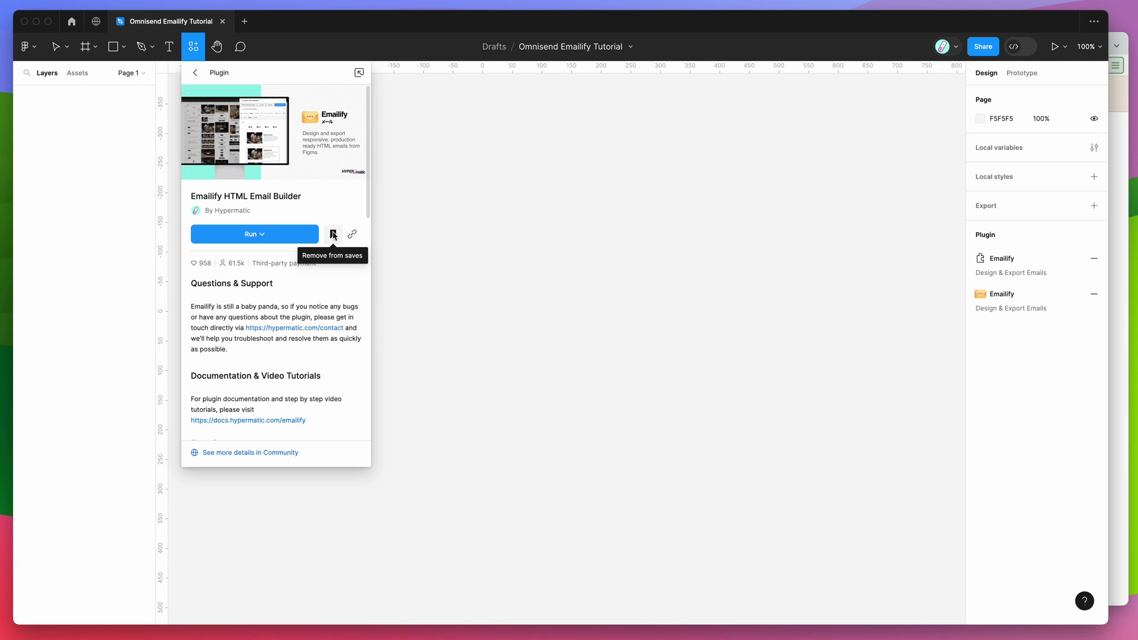
# Launch the Emailify HTML Email Builder from the saved plugins.
pyautogui.click(412, 143)
pyautogui.rightClick(412, 141)
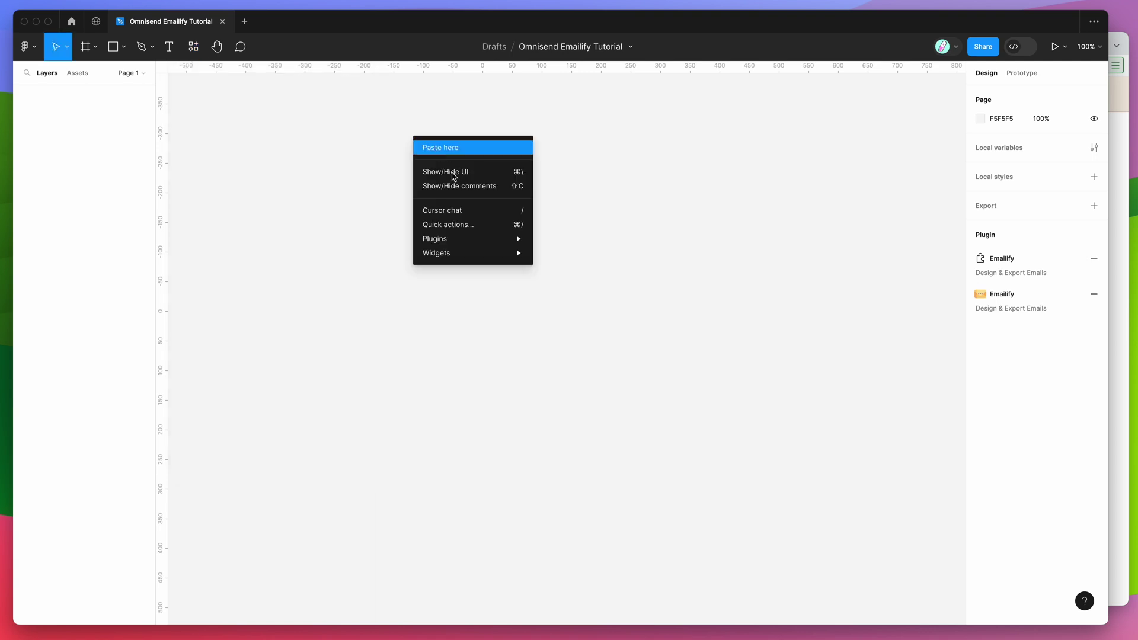
pyautogui.moveTo(463, 239)
pyautogui.moveTo(588, 360)
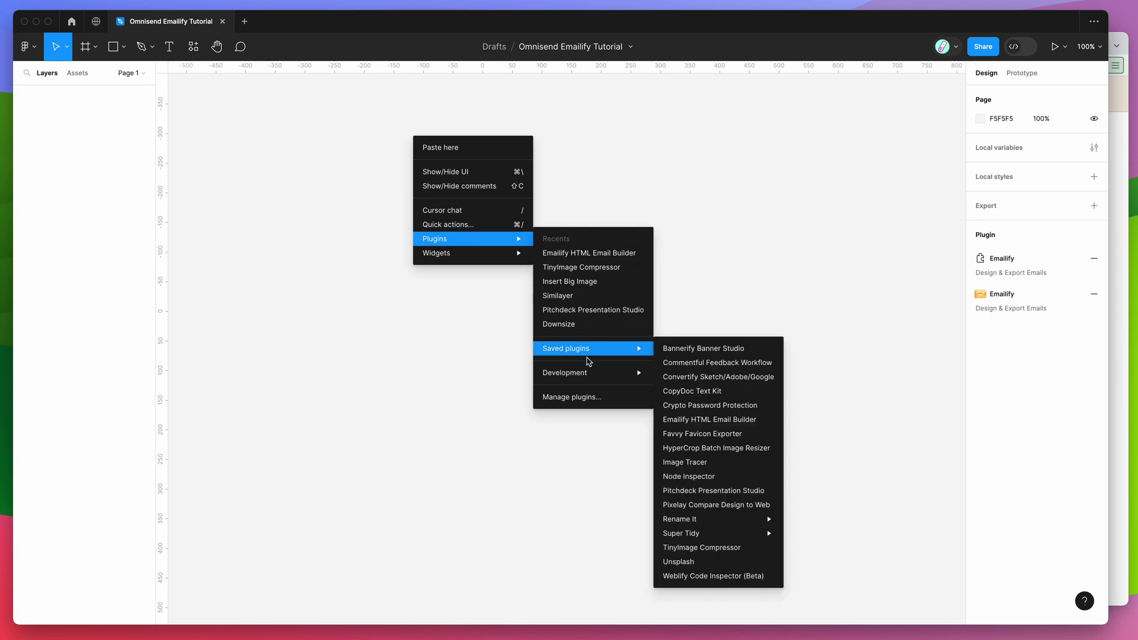
pyautogui.click(697, 421)
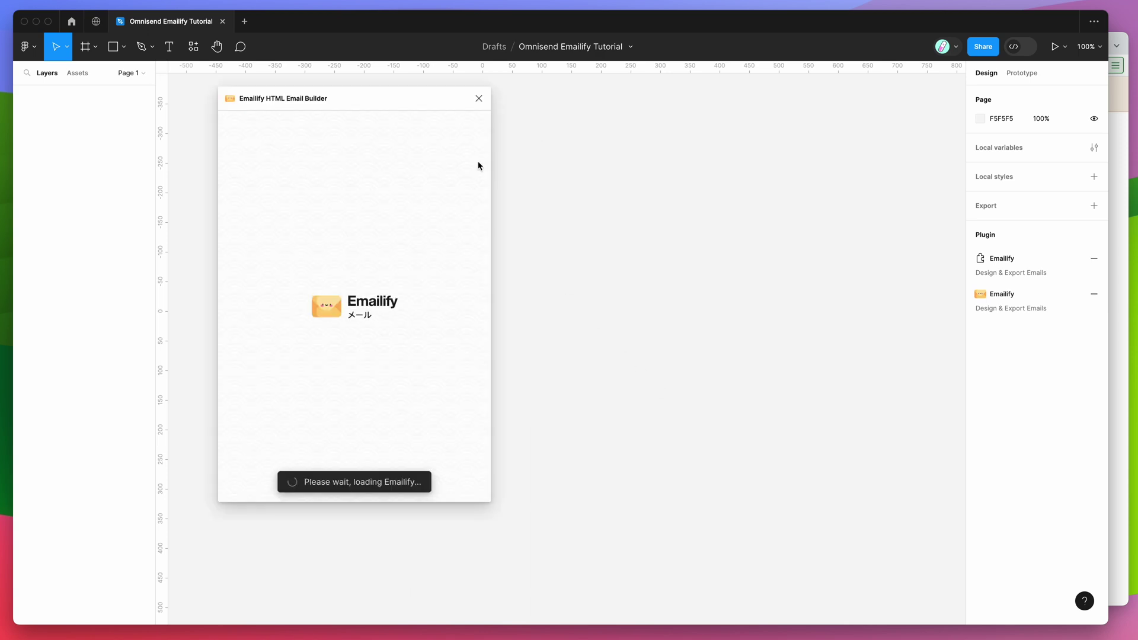
# Create a new blank Emailify email frame named "Template Example".
pyautogui.moveTo(407, 98); pyautogui.dragTo(855, 131)
pyautogui.click(732, 489)
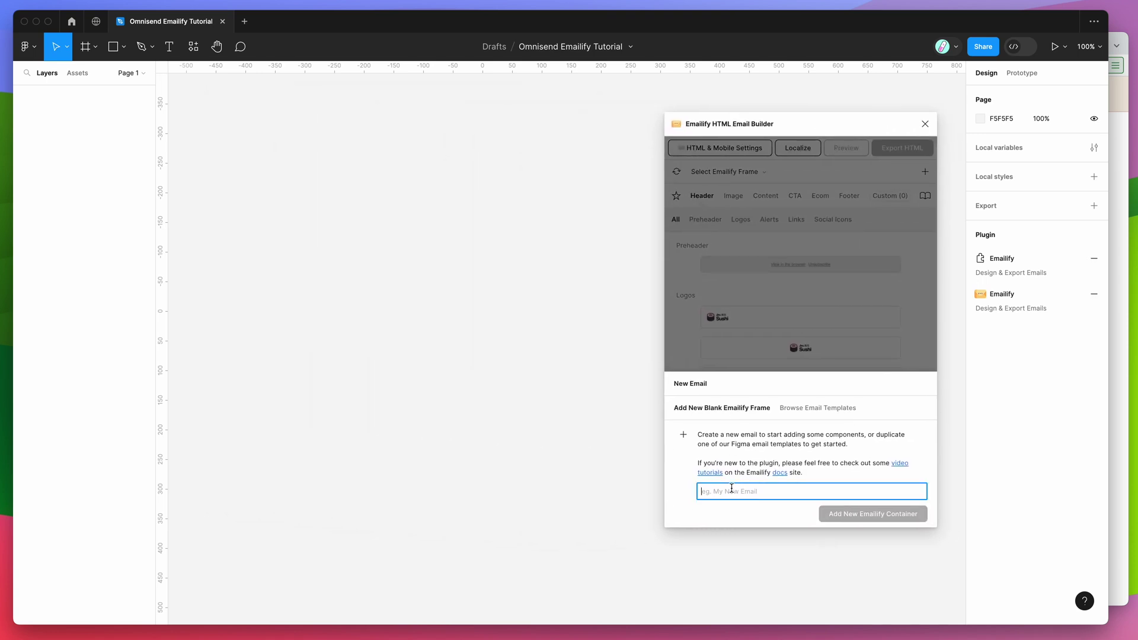
pyautogui.write('Template')
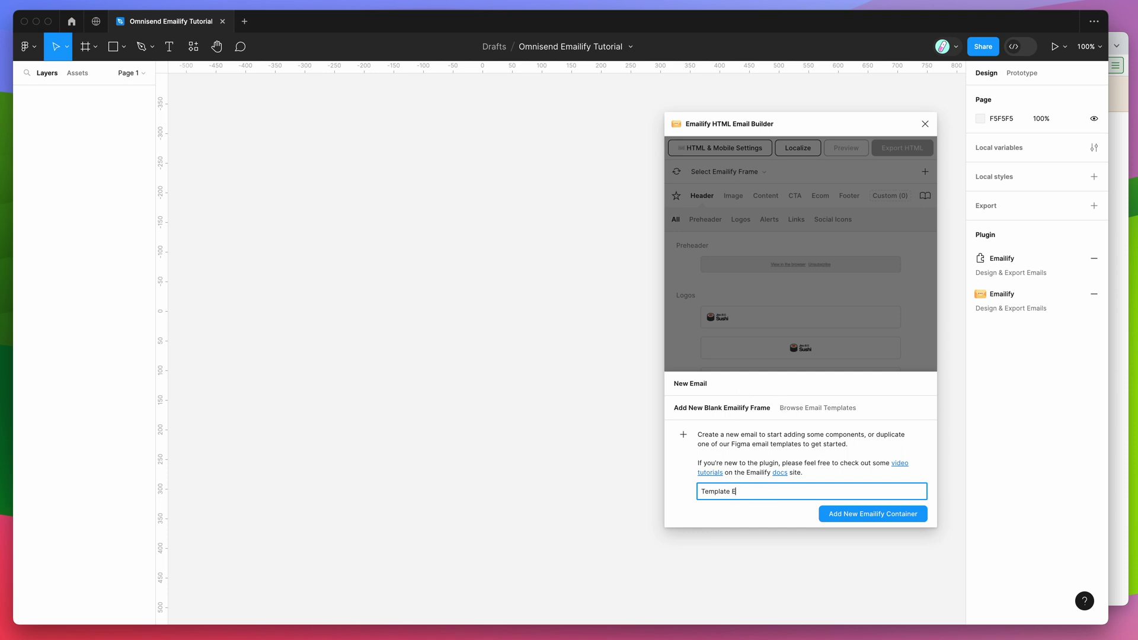
pyautogui.write('Example')
pyautogui.click(854, 515)
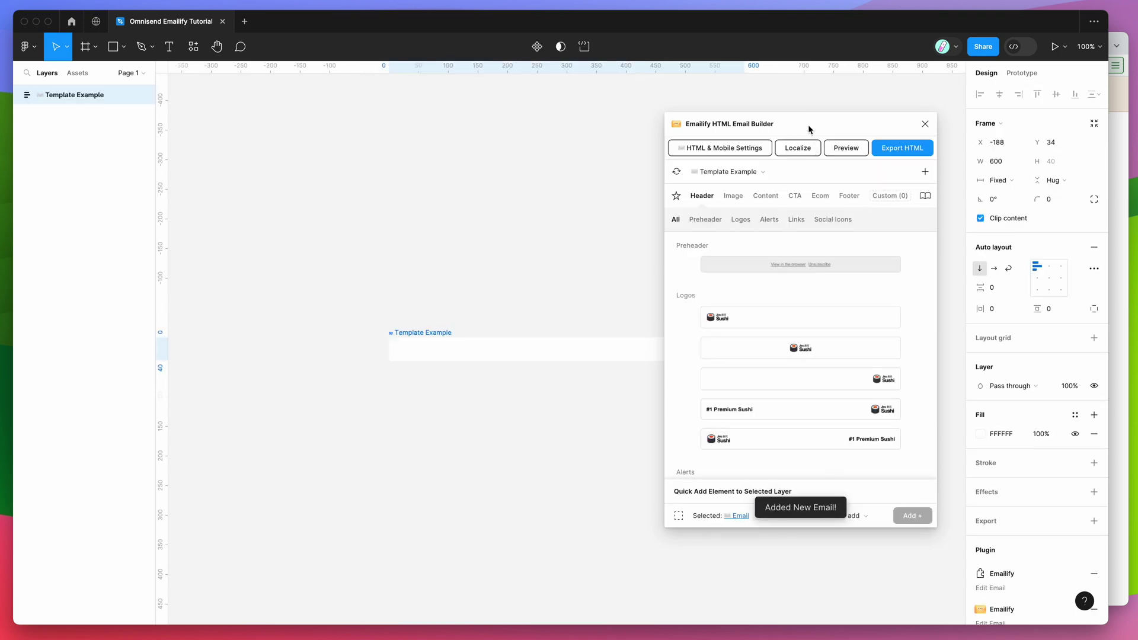
# Add the centred logo row from the Header components to the Template Example email.
pyautogui.moveTo(809, 129); pyautogui.dragTo(844, 163)
pyautogui.scroll(-2, 605, 170)
pyautogui.hscroll(2, 604, 170)
pyautogui.moveTo(741, 161); pyautogui.dragTo(718, 148)
pyautogui.scroll(-2, 342, 176)
pyautogui.hscroll(1, 341, 175)
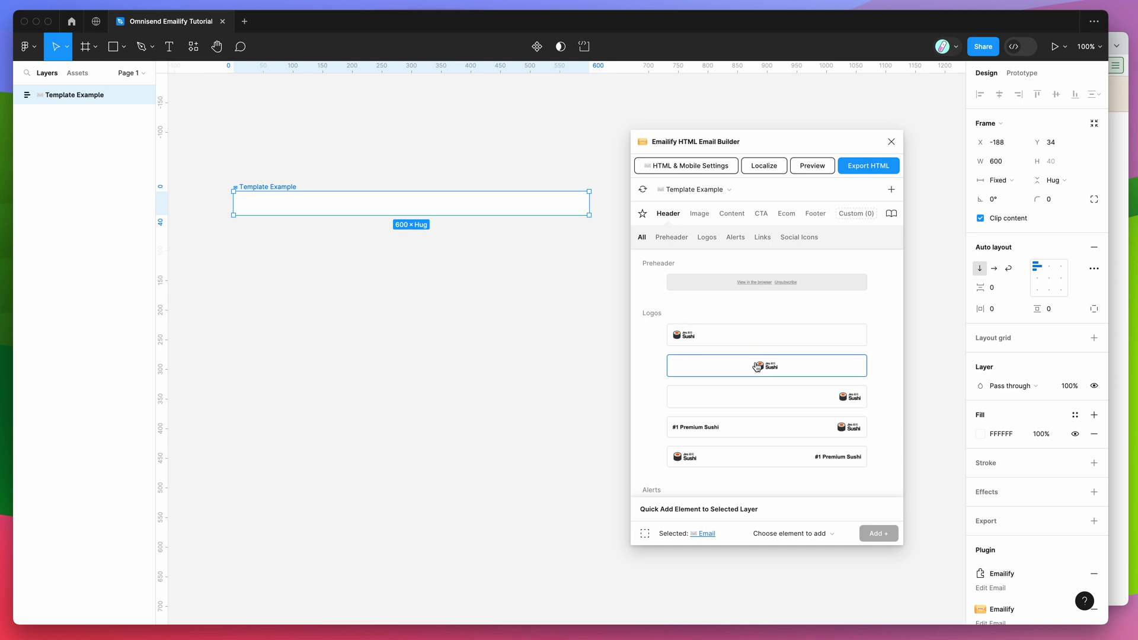
pyautogui.click(757, 367)
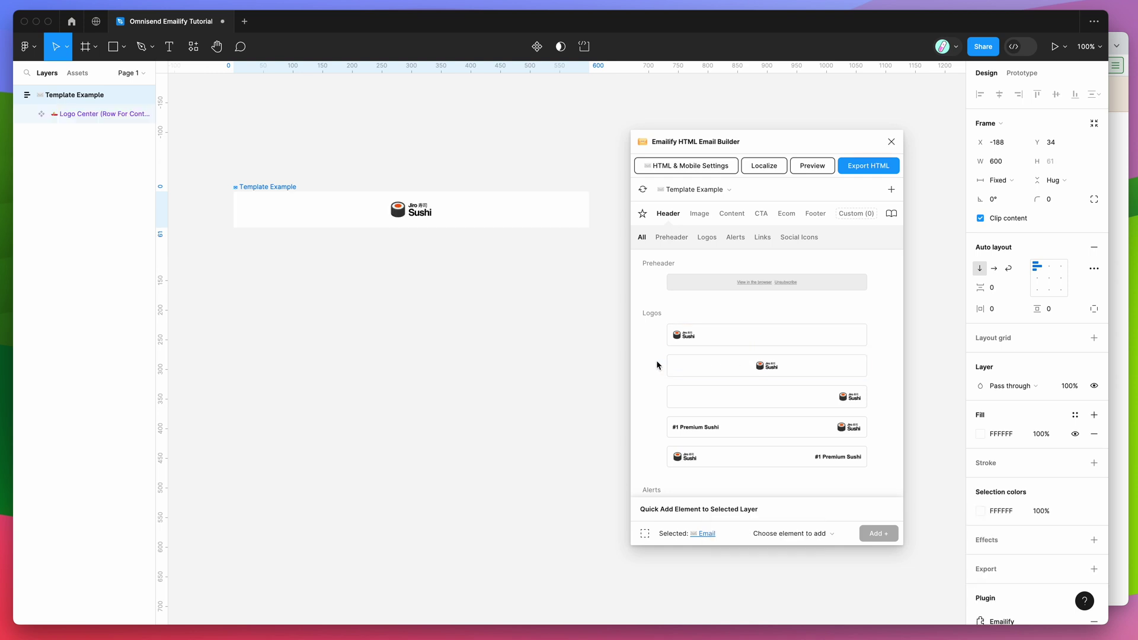
pyautogui.scroll(-2, 594, 330)
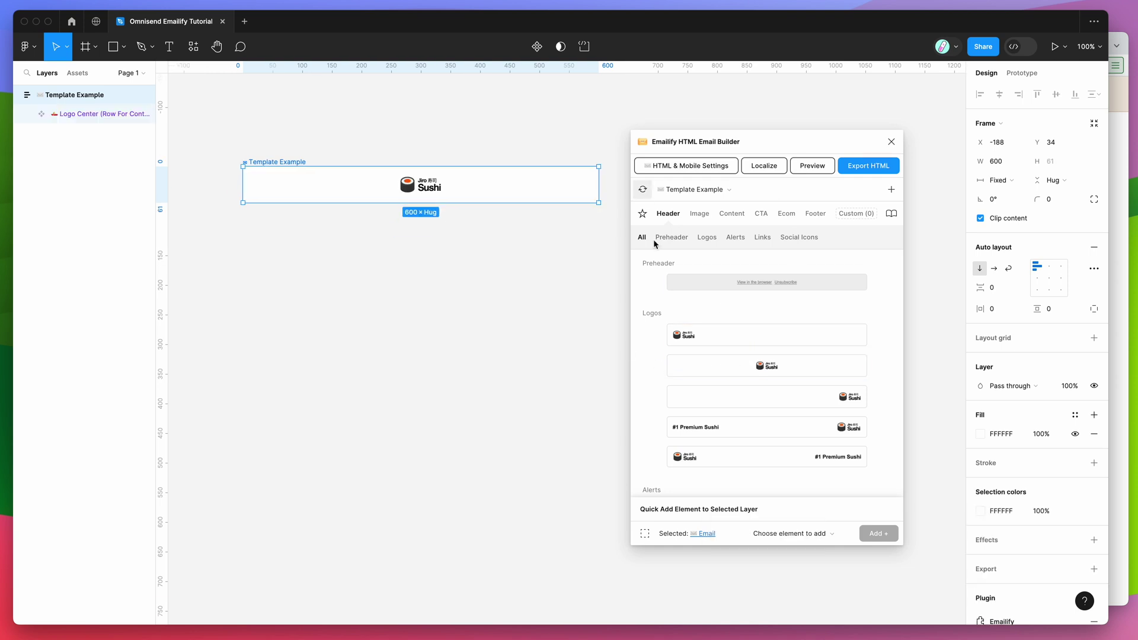
pyautogui.scroll(-1, 614, 182)
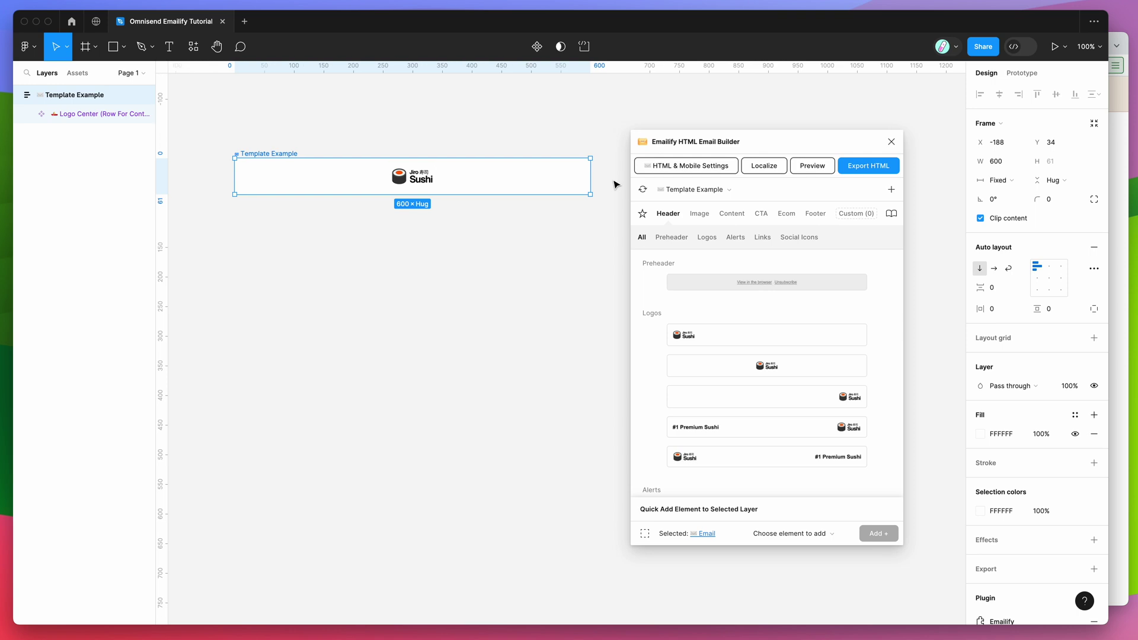
# Add the "Welcome to Jiro" hero with the Book Now button from the CTA components below the logo.
pyautogui.click(761, 213)
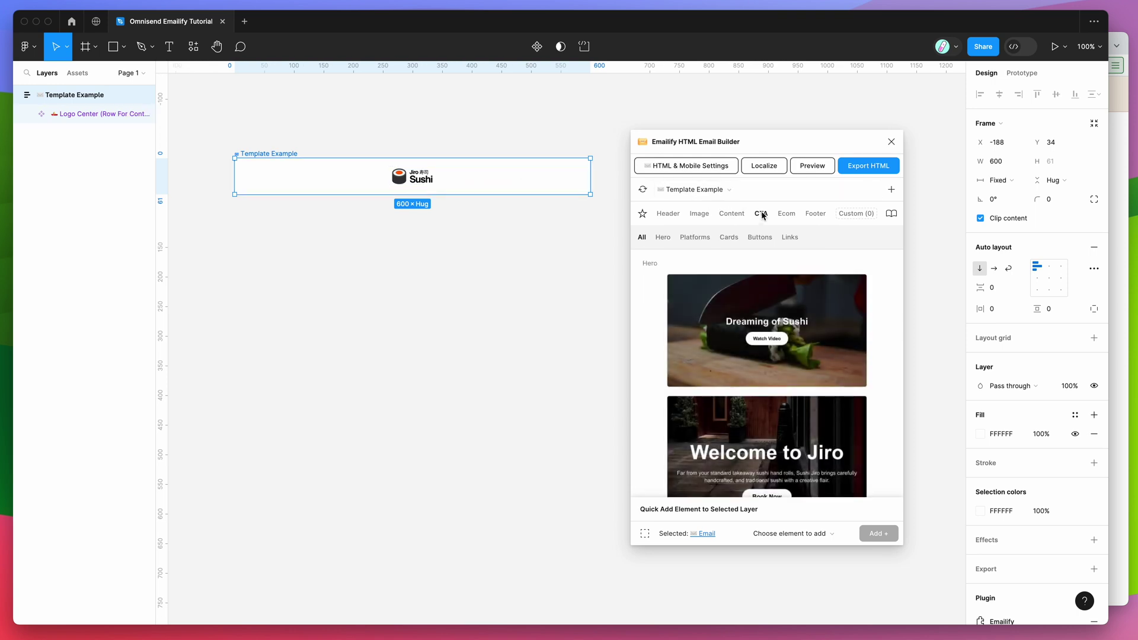
pyautogui.scroll(-2, 733, 290)
pyautogui.click(735, 386)
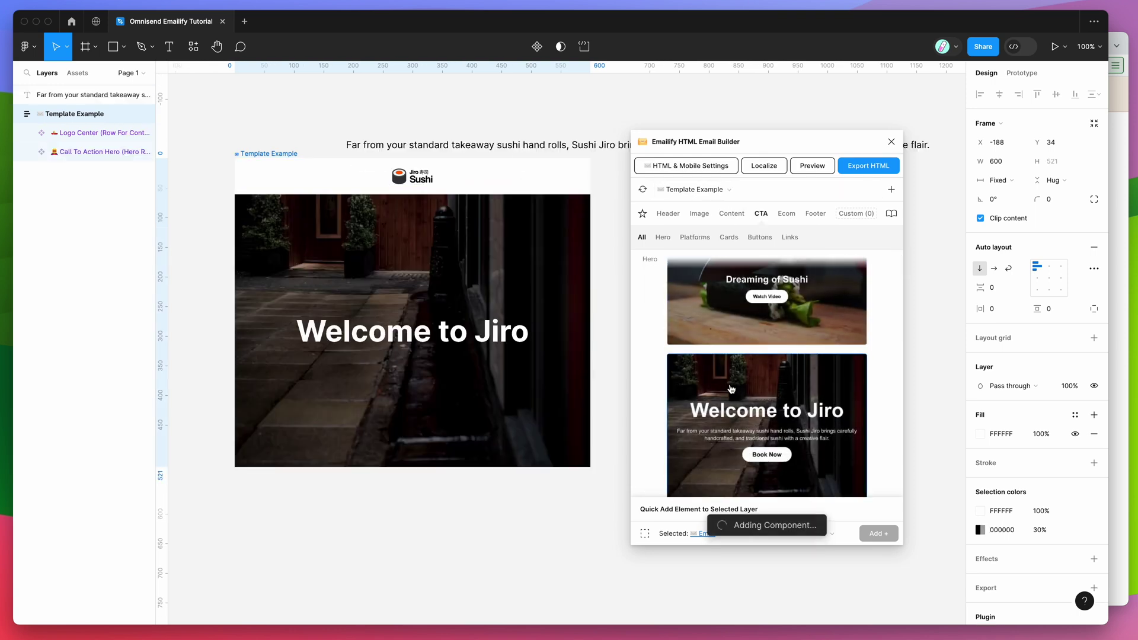
pyautogui.scroll(-2, 549, 302)
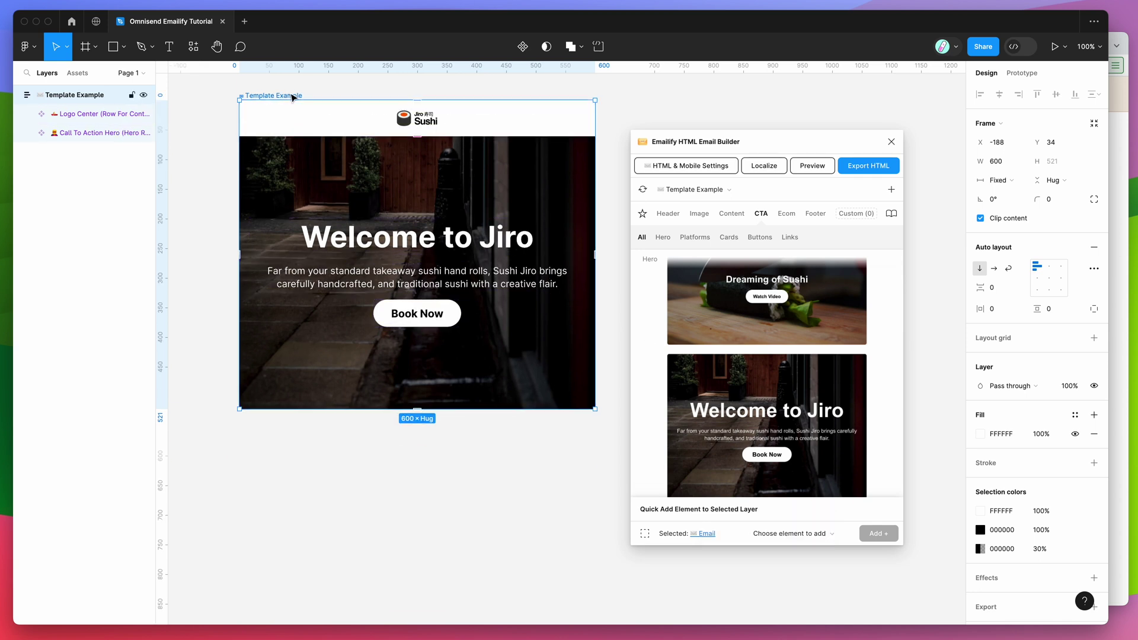
# Add the single-column paragraph row from the Content components beneath the hero.
pyautogui.moveTo(777, 144); pyautogui.dragTo(767, 95)
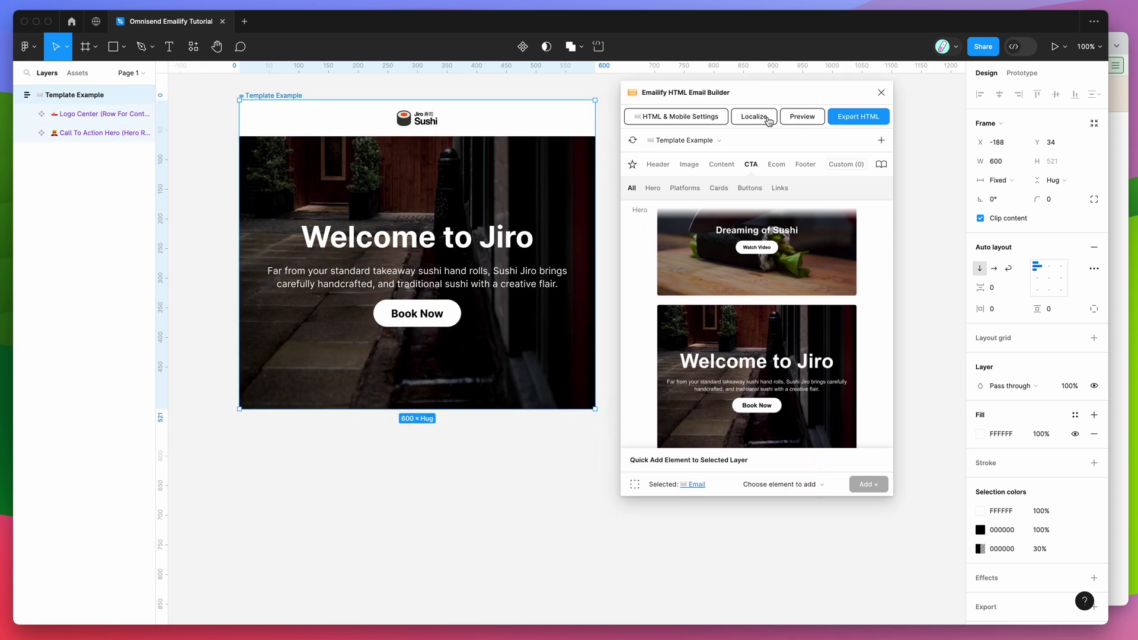
pyautogui.click(725, 166)
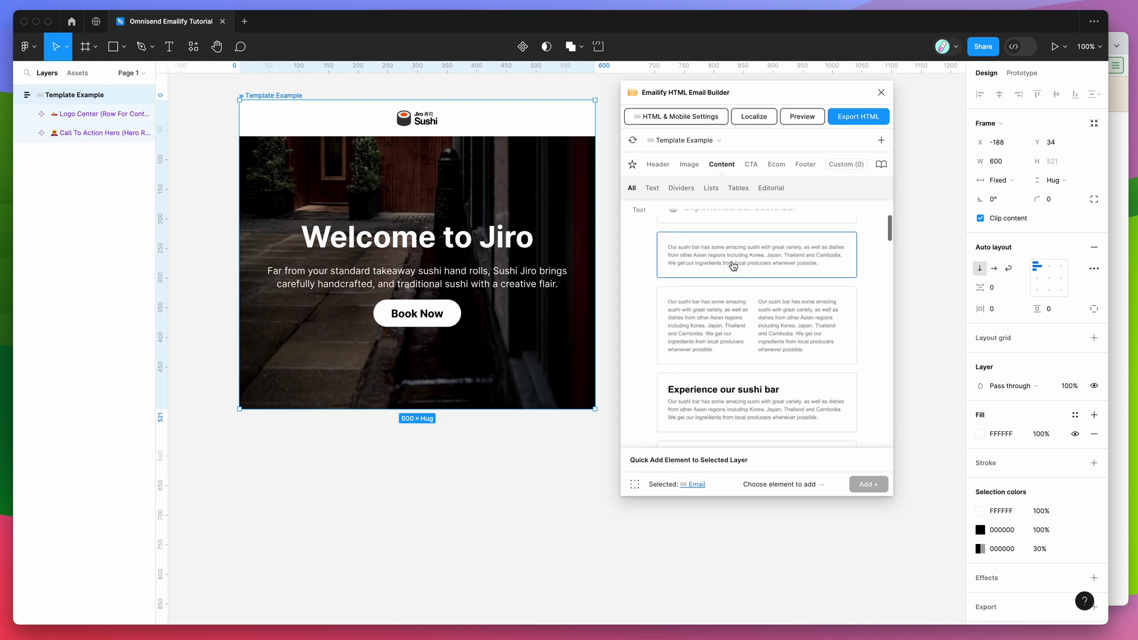
pyautogui.scroll(1, 701, 251)
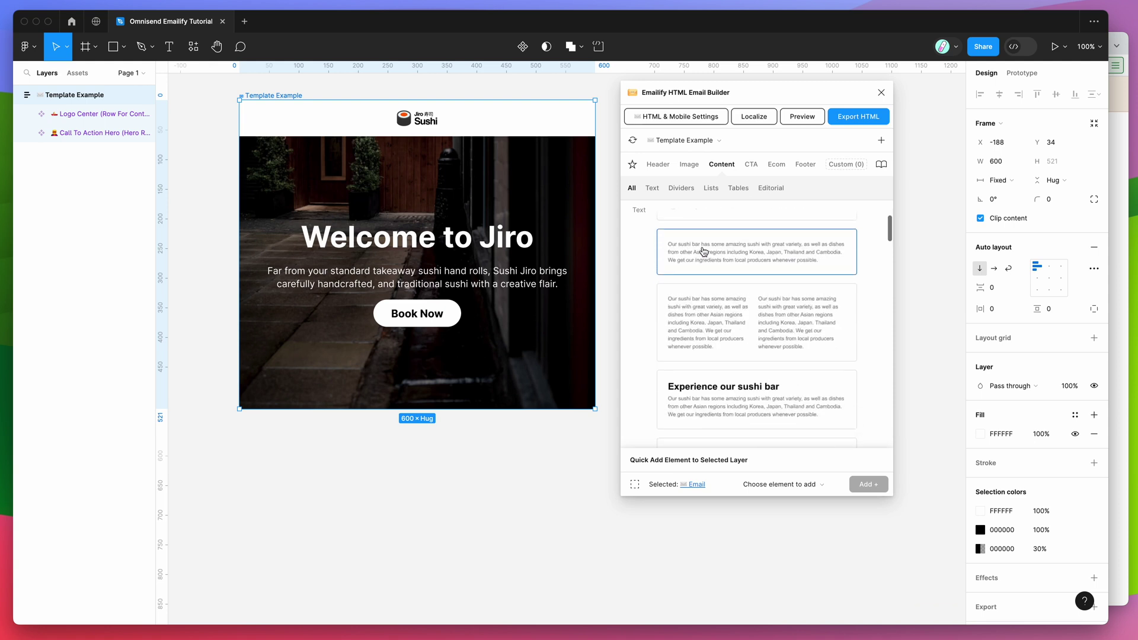
pyautogui.click(689, 255)
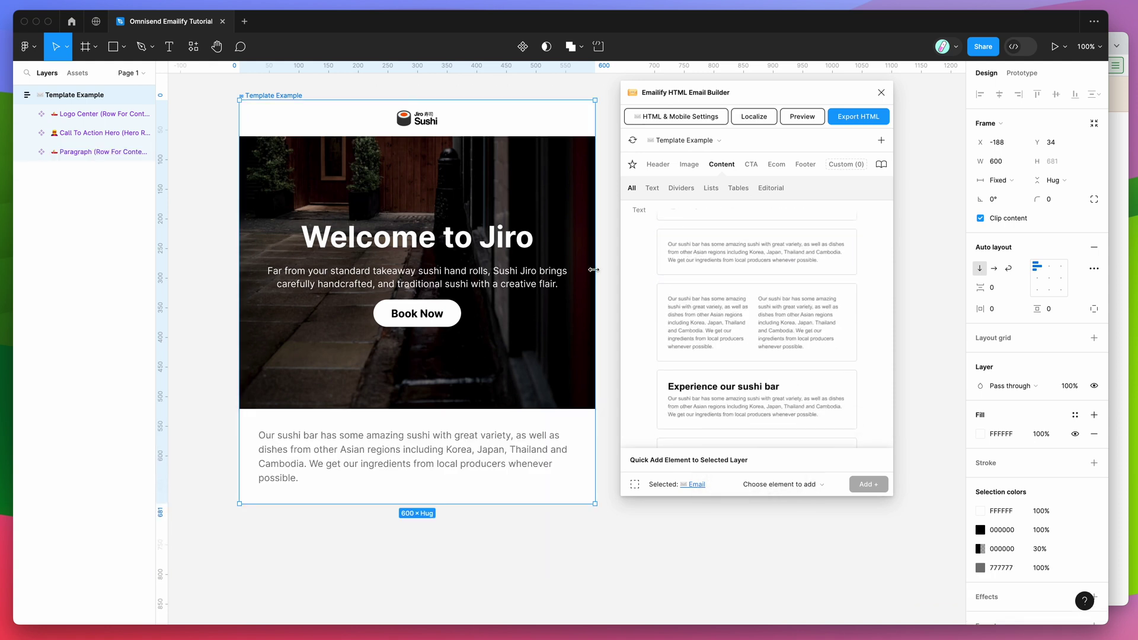
pyautogui.scroll(-1, 606, 269)
pyautogui.click(606, 269)
pyautogui.moveTo(735, 90); pyautogui.dragTo(761, 99)
pyautogui.scroll(1, 554, 137)
pyautogui.scroll(1, 555, 137)
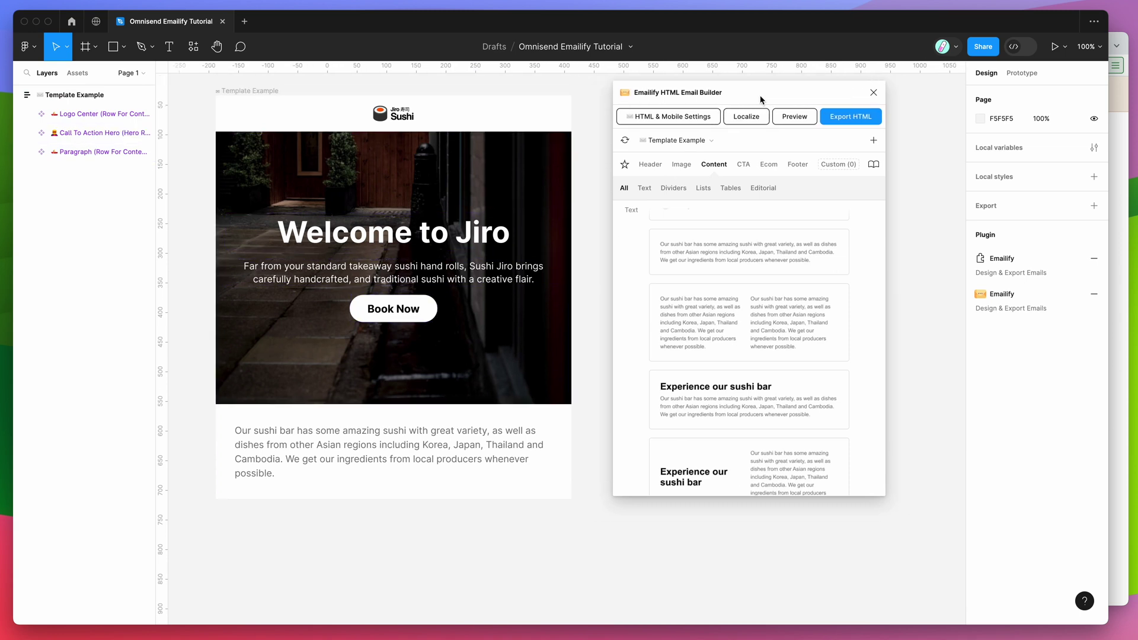
# Add the Omnisend platform footer from the Footer components at the end of the email.
pyautogui.click(797, 165)
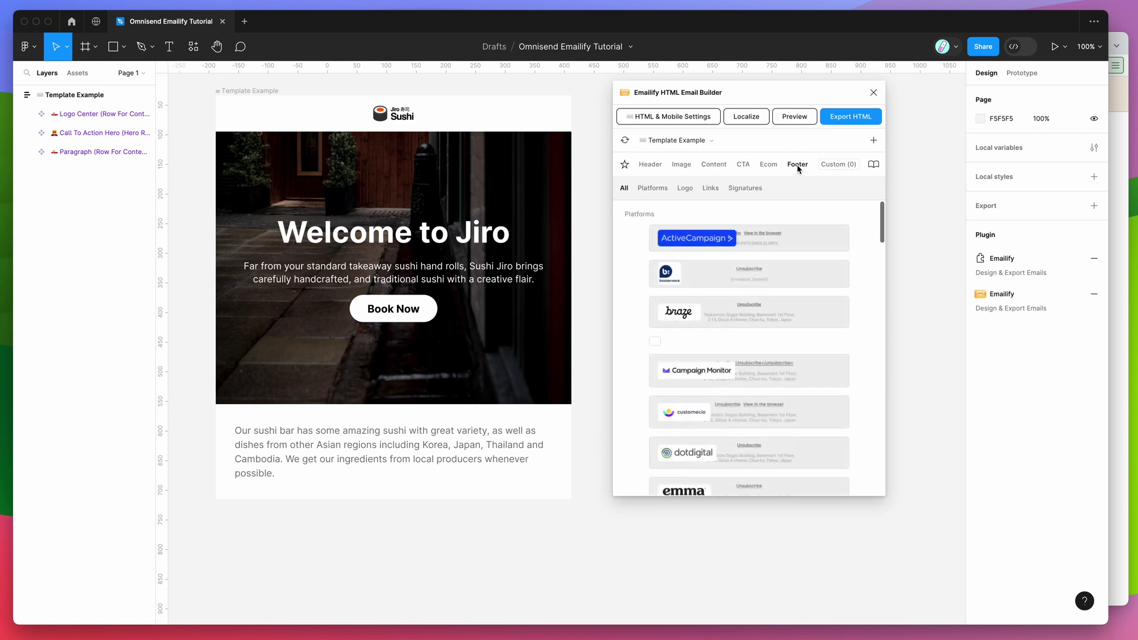
pyautogui.scroll(-2, 638, 275)
pyautogui.scroll(-6, 638, 276)
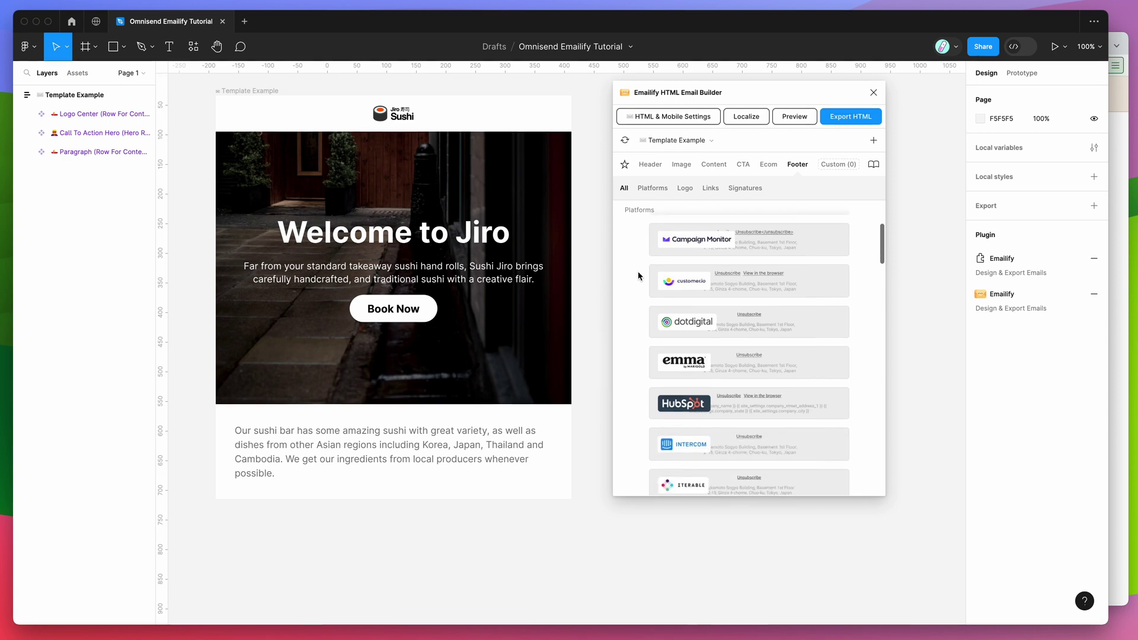
pyautogui.scroll(-5, 635, 306)
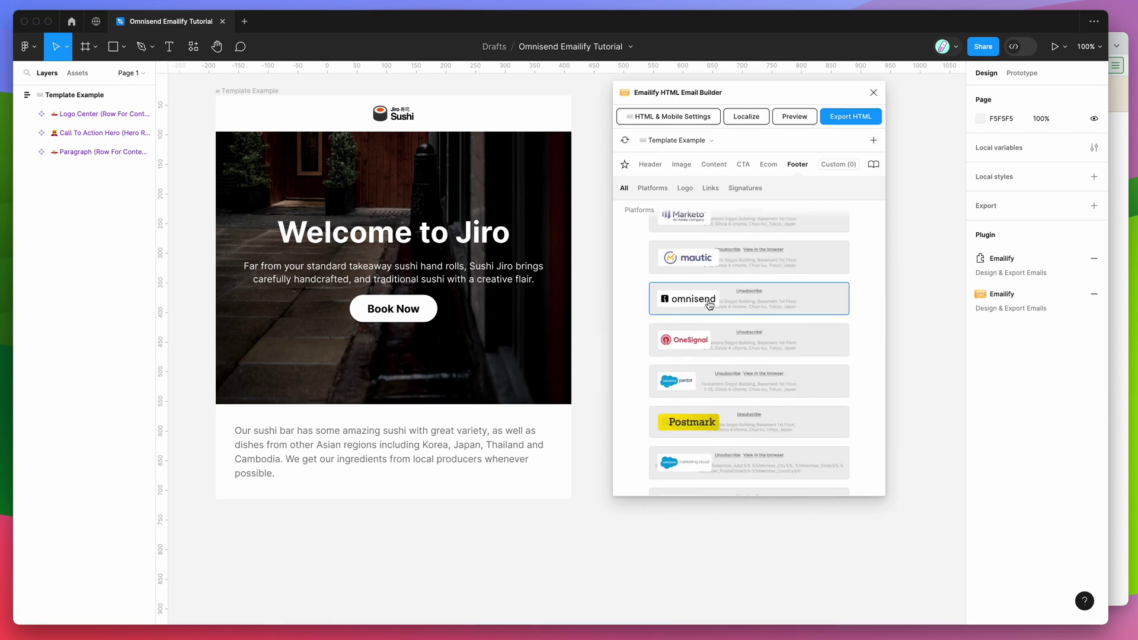
pyautogui.click(714, 303)
# Expand the Omnisend footer's layers and open the HTML and mobile settings of its Unsubscribe link.
pyautogui.click(448, 423)
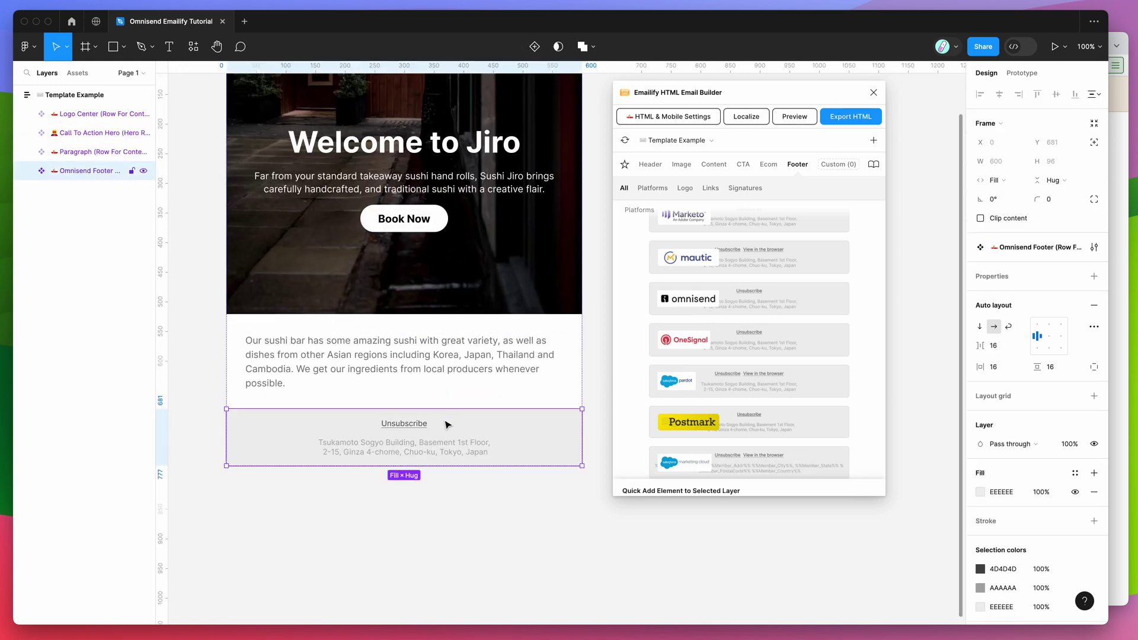
pyautogui.click(31, 171)
pyautogui.click(41, 190)
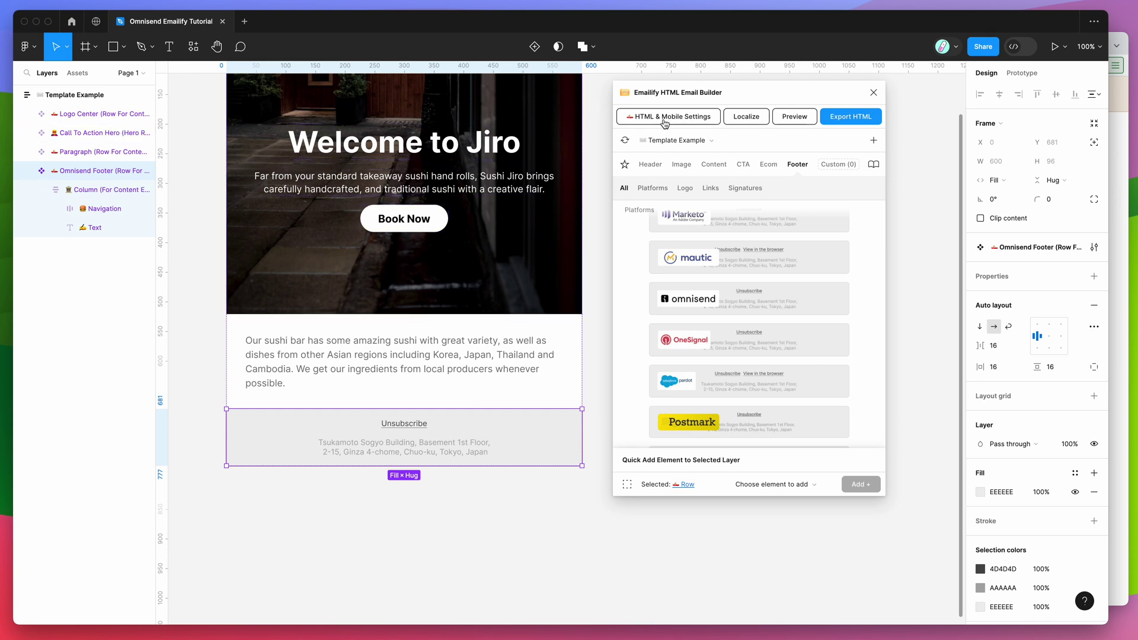
pyautogui.click(666, 122)
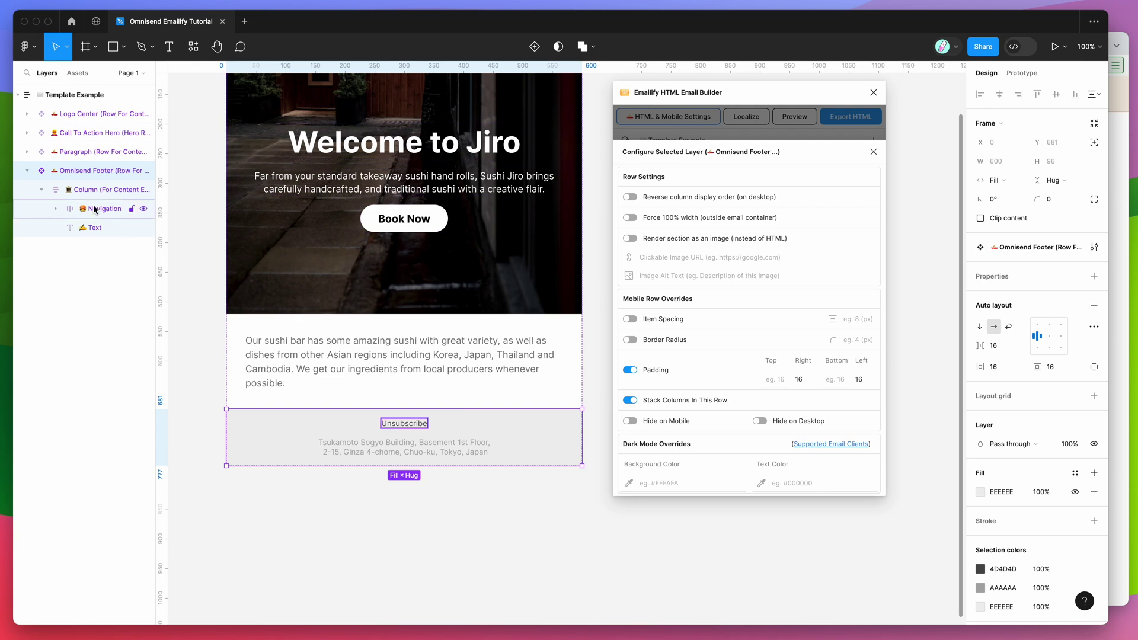
pyautogui.click(55, 210)
pyautogui.click(103, 229)
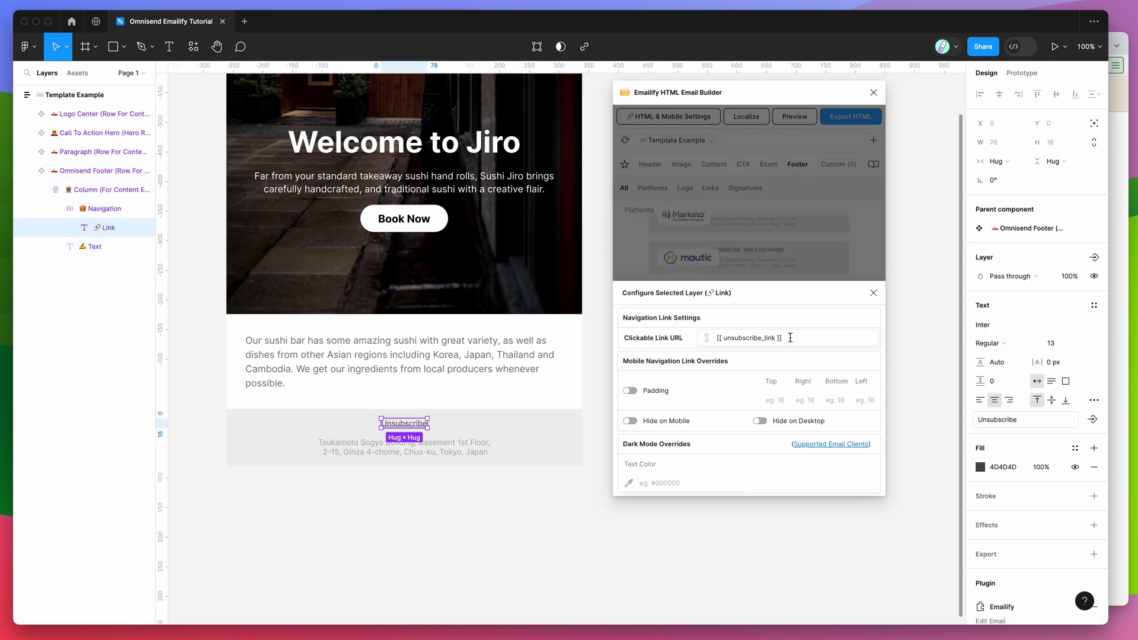
# Examine the Unsubscribe link's clickable URL merge tag, then close the layer settings.
pyautogui.tripleClick(790, 338)
pyautogui.click(783, 337)
pyautogui.tripleClick(796, 337)
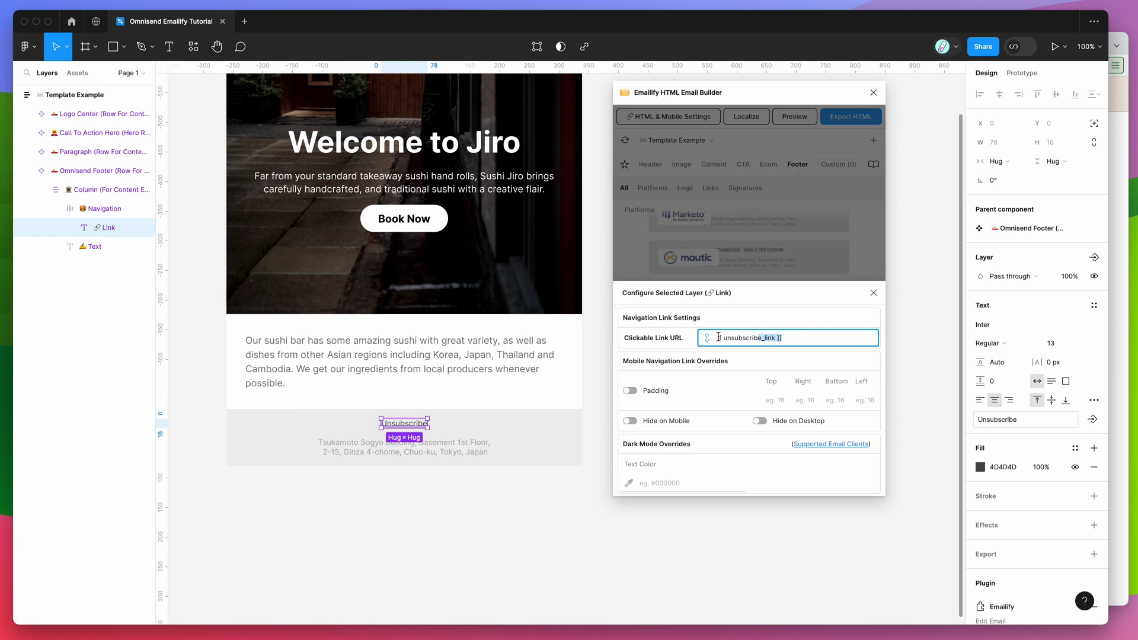
pyautogui.click(817, 337)
pyautogui.moveTo(818, 337); pyautogui.dragTo(656, 338)
pyautogui.click(801, 340)
pyautogui.moveTo(792, 336); pyautogui.dragTo(657, 339)
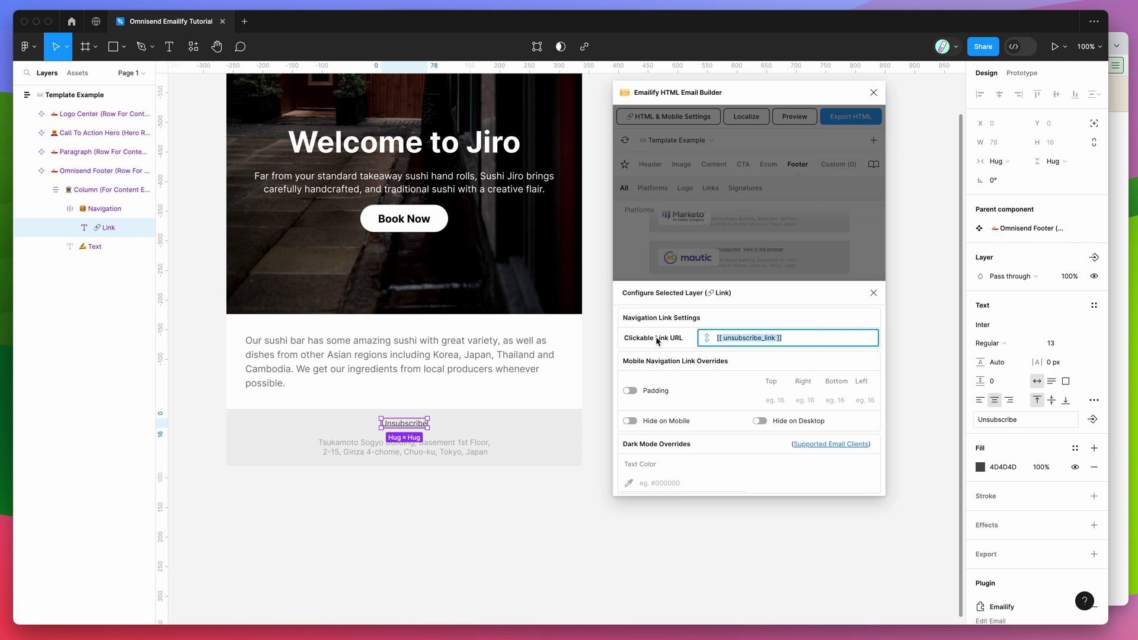
pyautogui.click(791, 340)
pyautogui.click(633, 249)
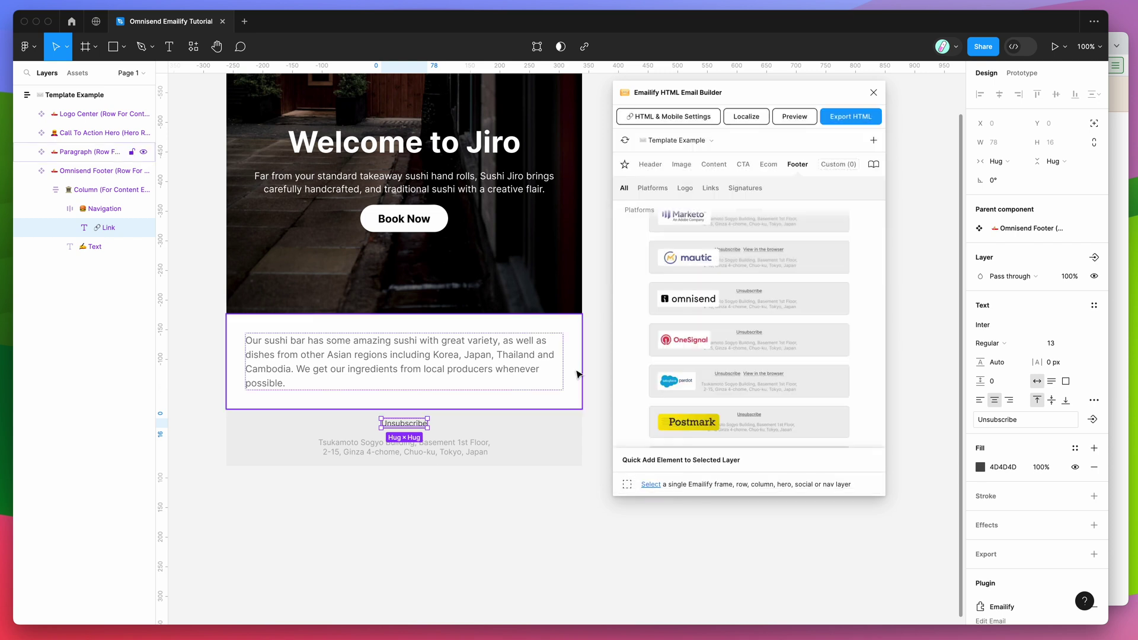
# Clear the layer selection and open the HTML export settings for the Template Example email.
pyautogui.click(551, 428)
pyautogui.click(546, 384)
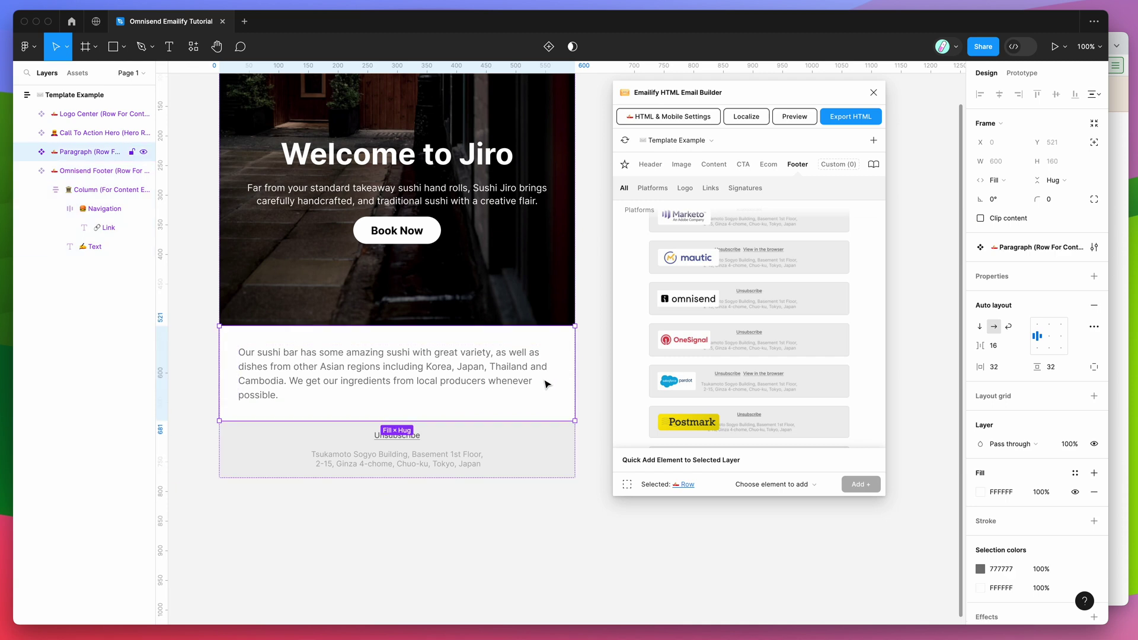
pyautogui.scroll(-4, 546, 384)
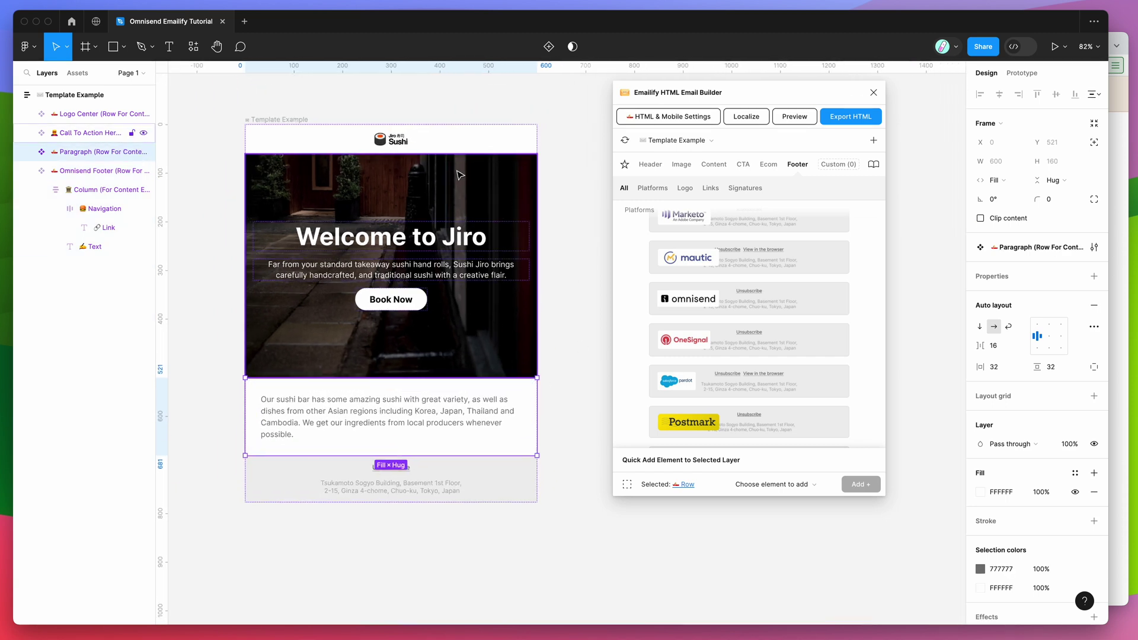
pyautogui.click(567, 156)
pyautogui.moveTo(687, 98); pyautogui.dragTo(650, 112)
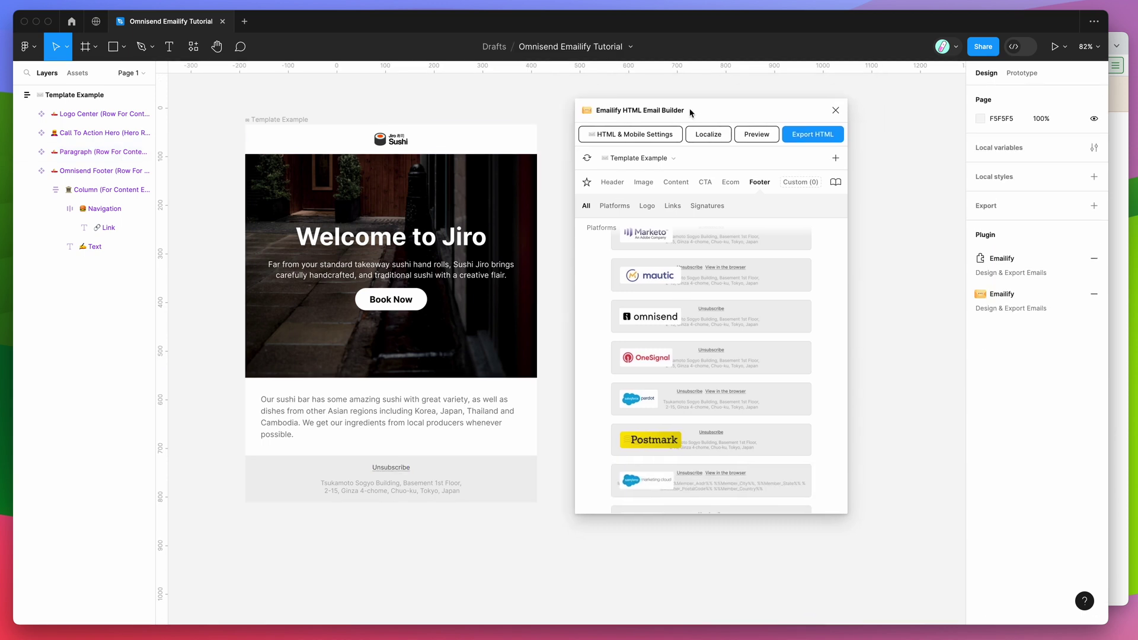
pyautogui.click(813, 136)
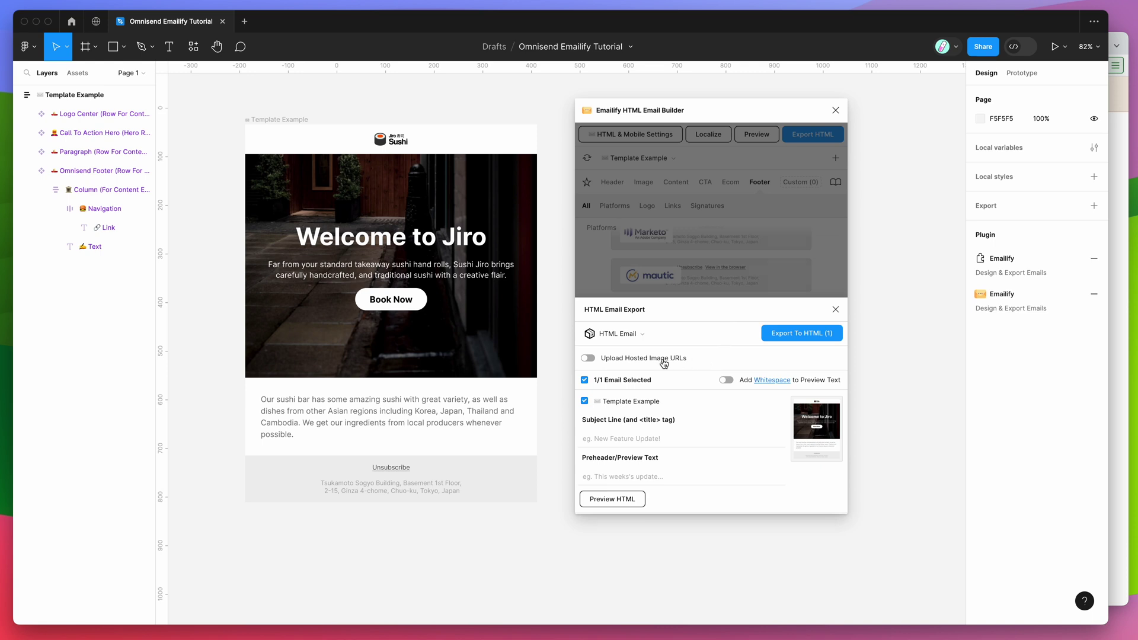
# Review the available export formats, keep HTML Email as the format, and enable uploading hosted image URLs.
pyautogui.click(618, 363)
pyautogui.click(620, 337)
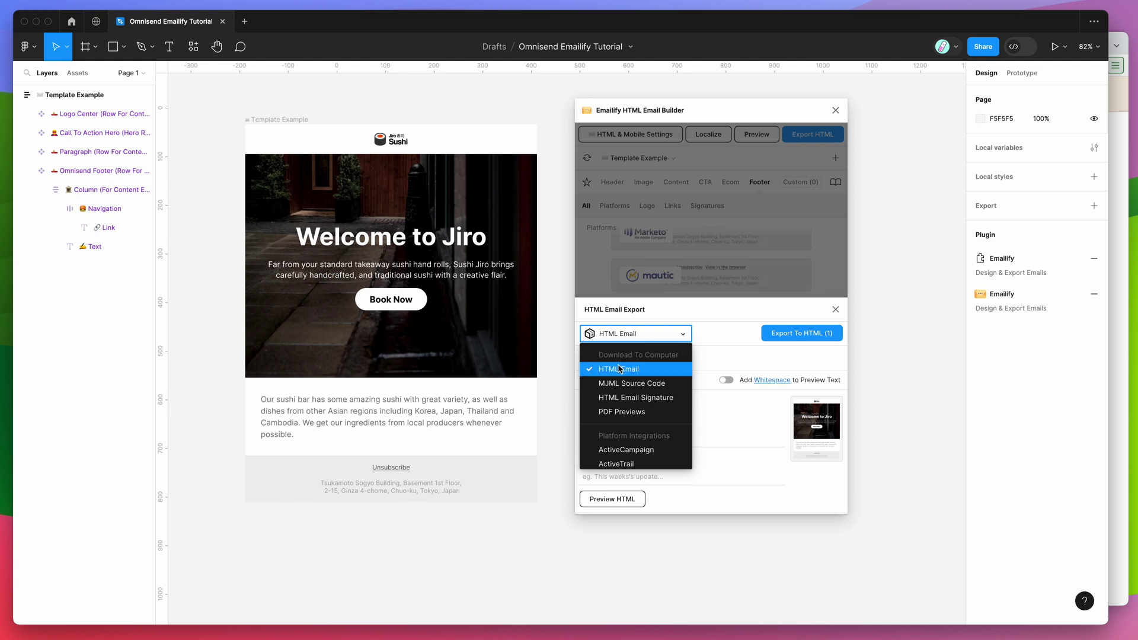
pyautogui.scroll(-3, 620, 369)
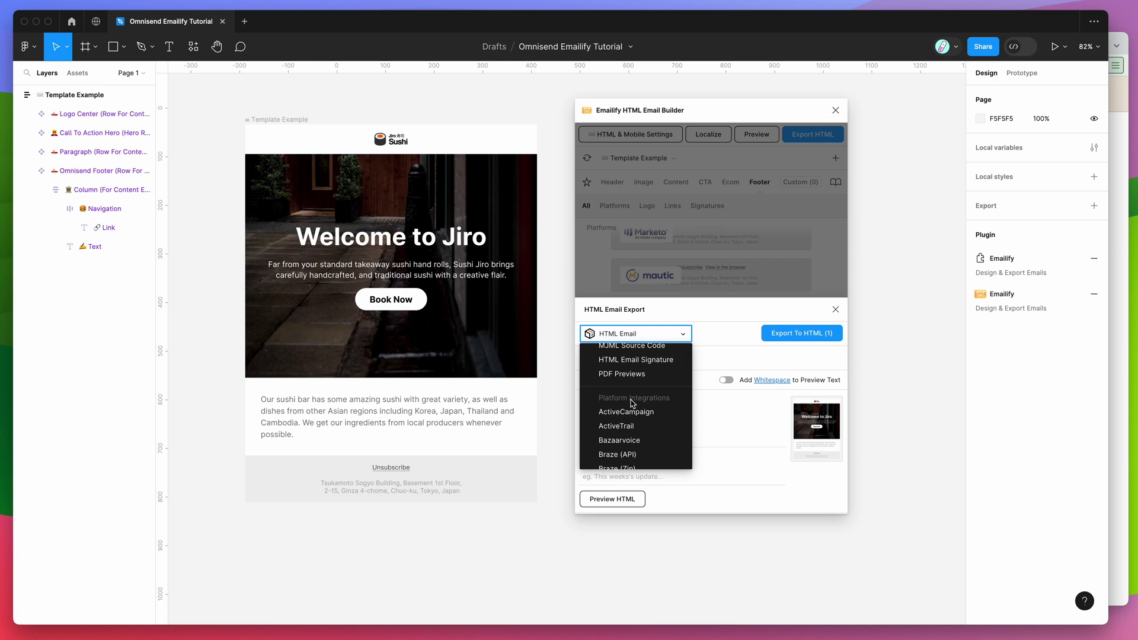
pyautogui.scroll(-6, 632, 403)
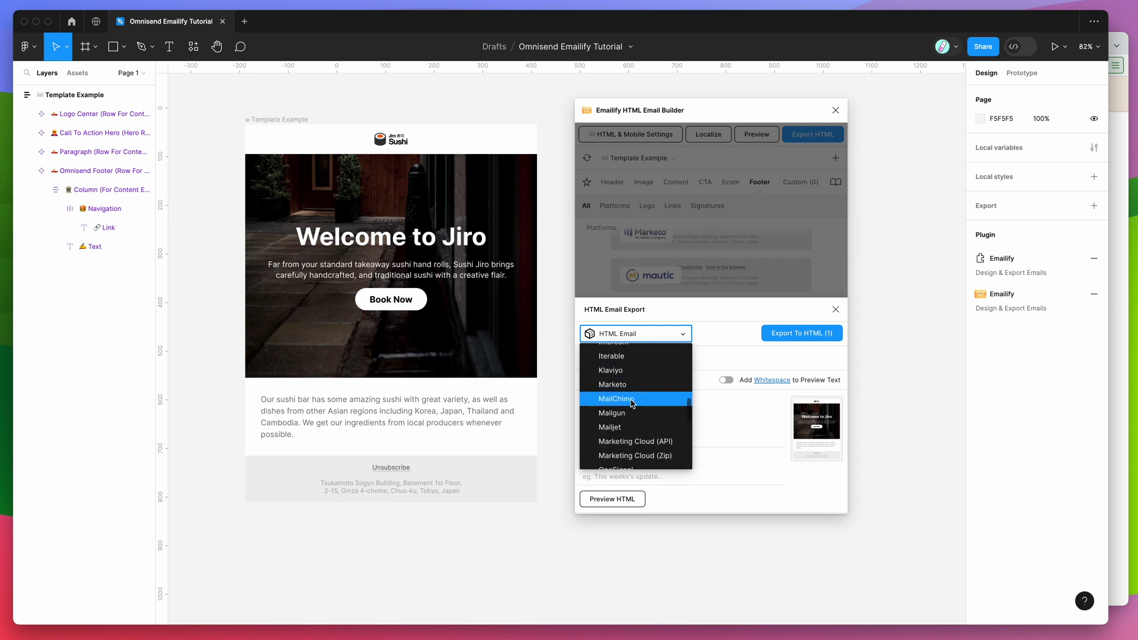
pyautogui.scroll(-4, 640, 421)
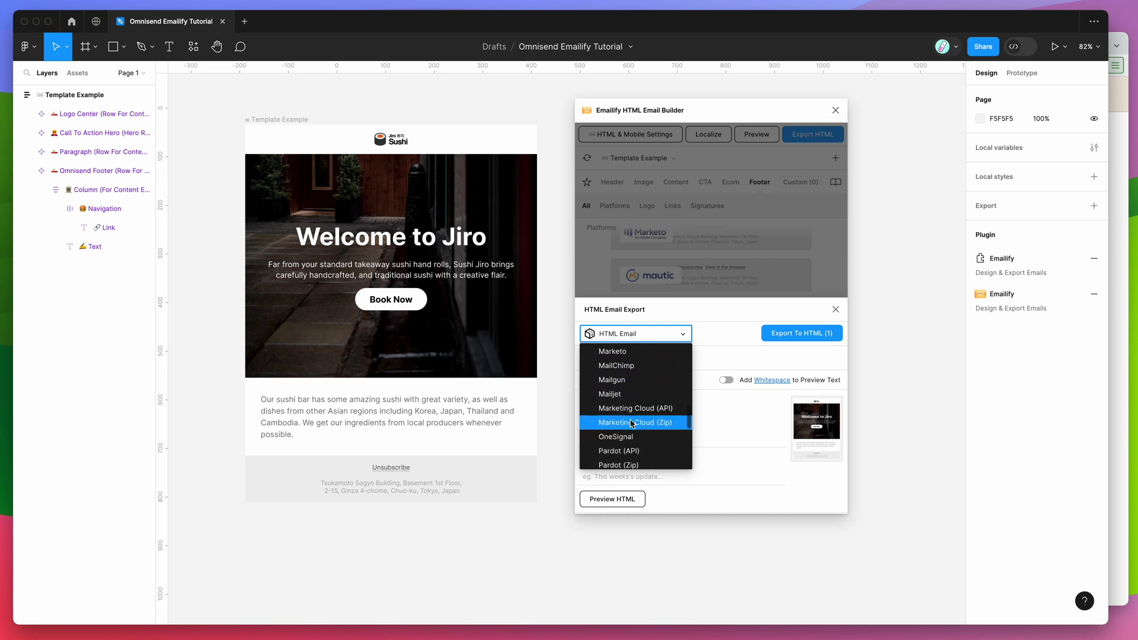
pyautogui.scroll(10, 634, 407)
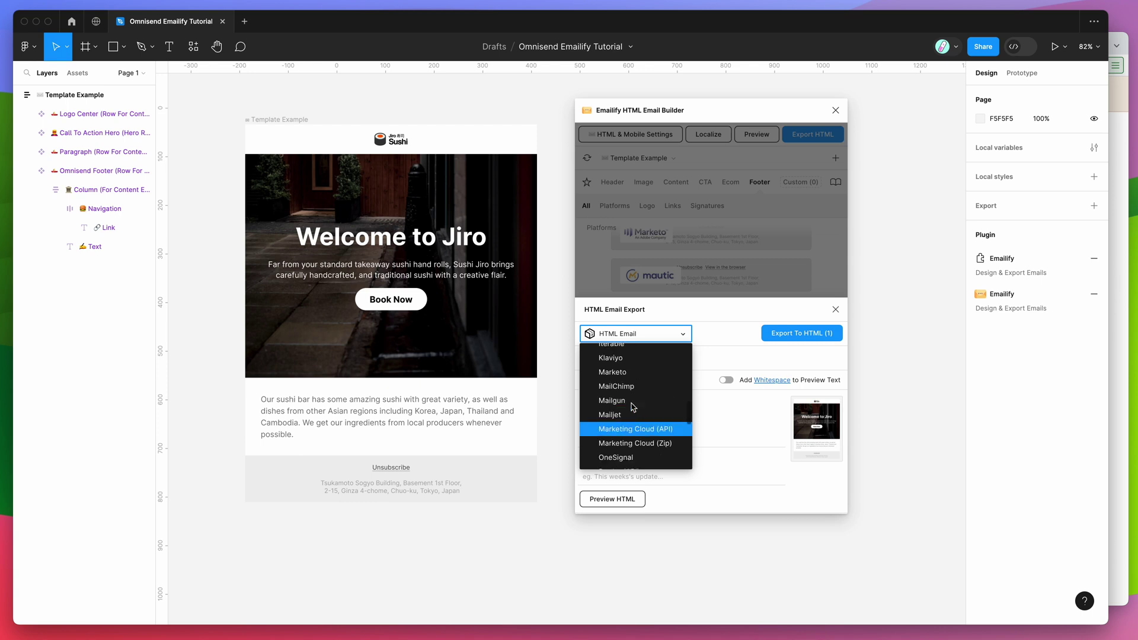
pyautogui.scroll(3, 633, 407)
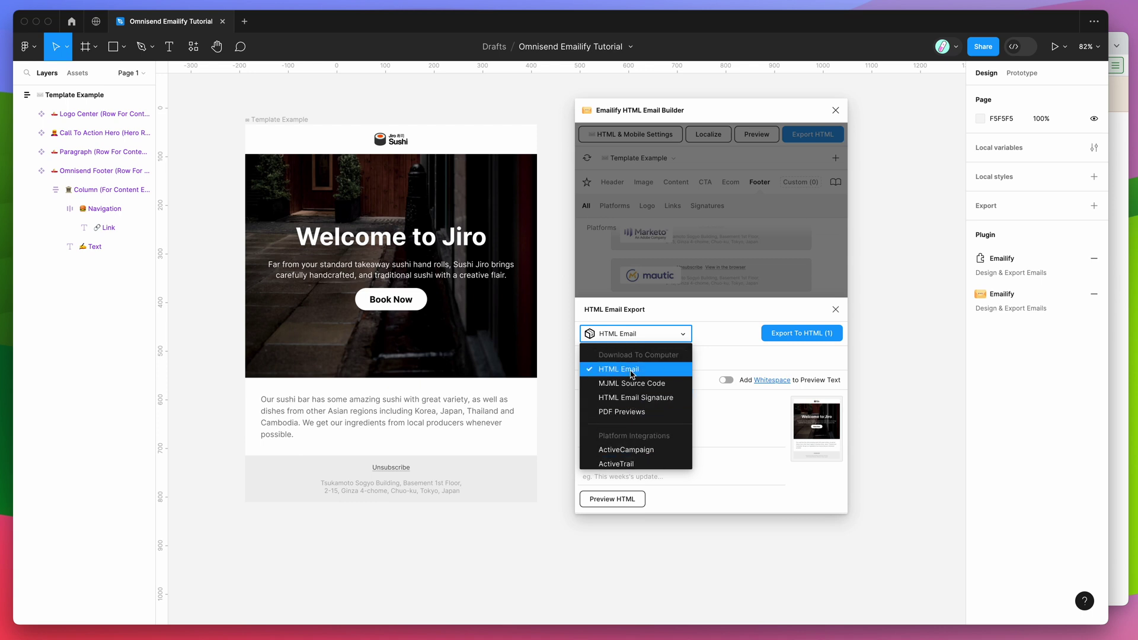
pyautogui.click(663, 375)
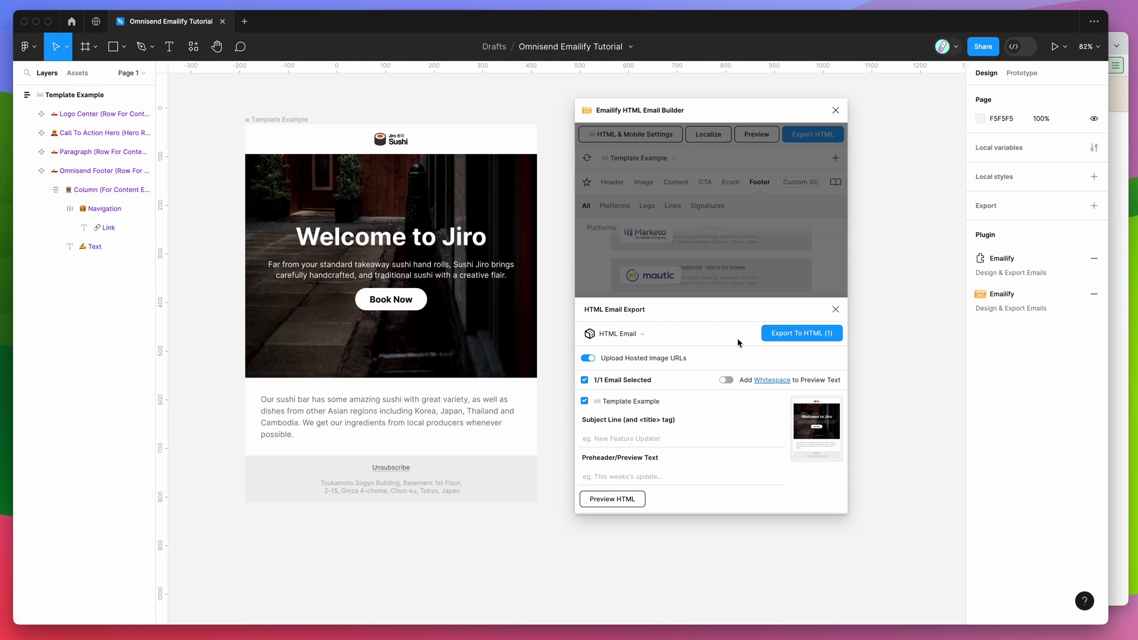
# Export the Template Example email to HTML and save the zip file to the Desktop.
pyautogui.click(788, 335)
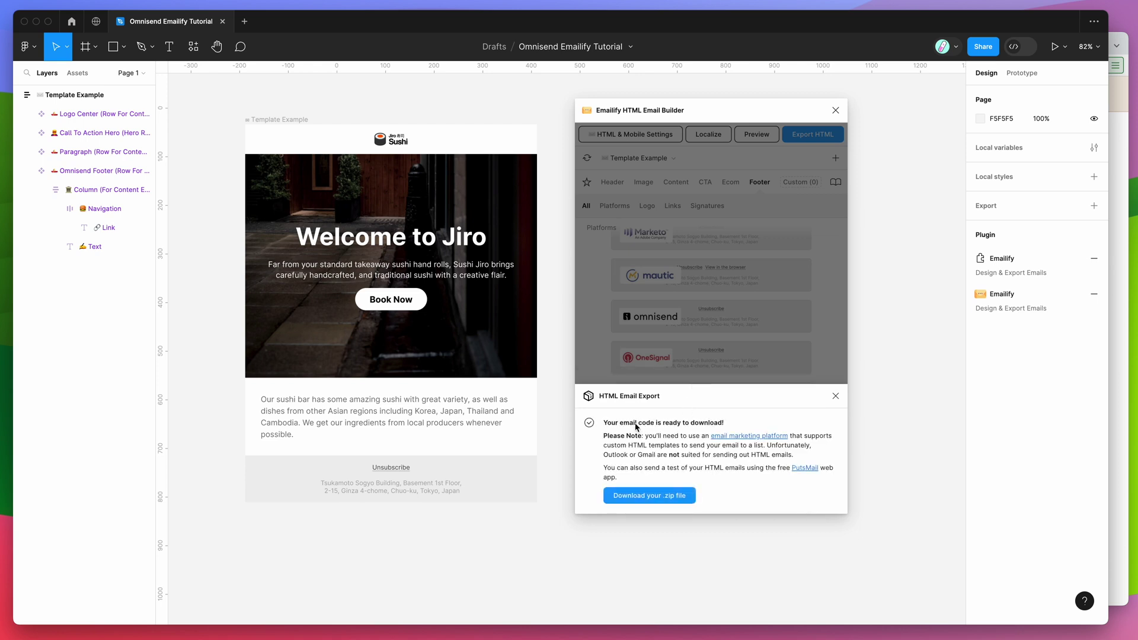
pyautogui.click(647, 496)
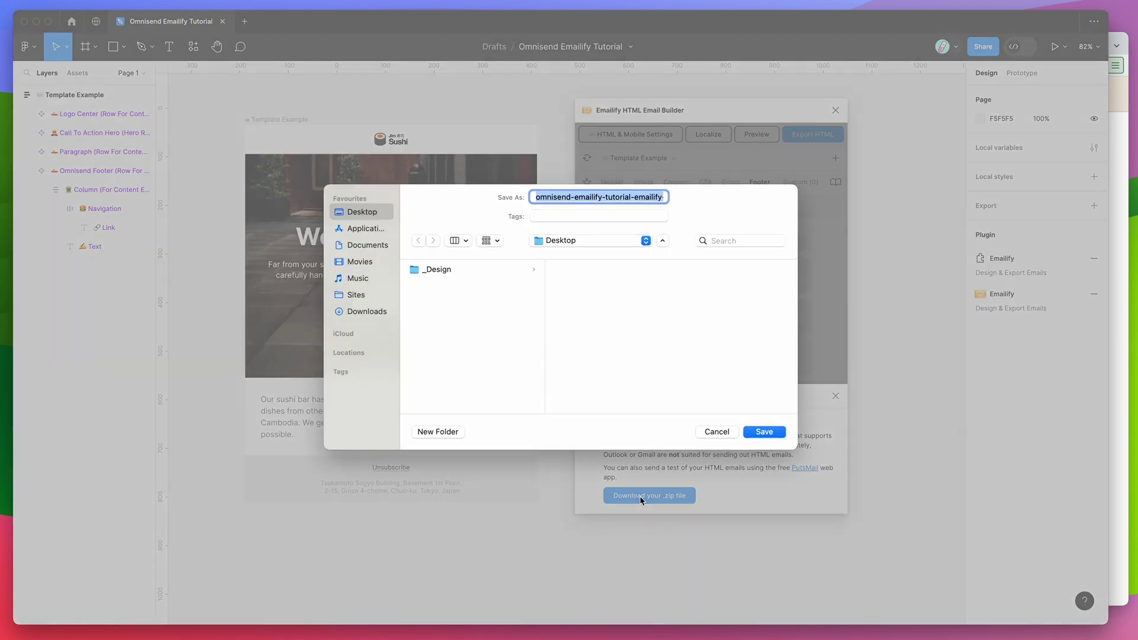
pyautogui.click(758, 435)
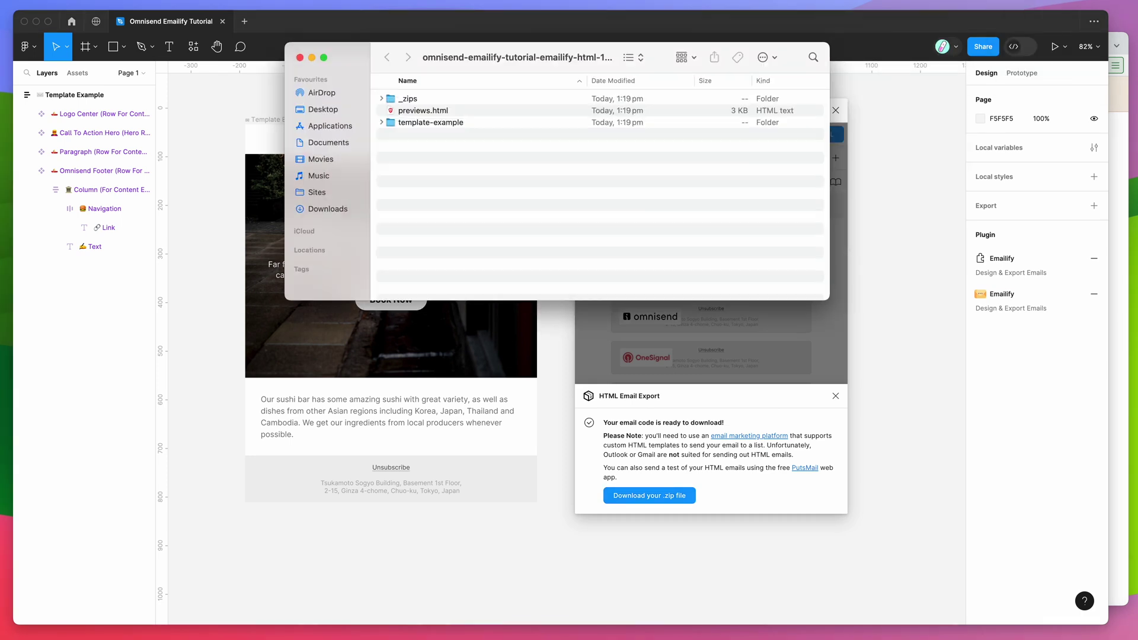
# Open previews.html from the exported folder, examine the large and small email previews, then close the preview page.
pyautogui.moveTo(567, 57); pyautogui.dragTo(860, 151)
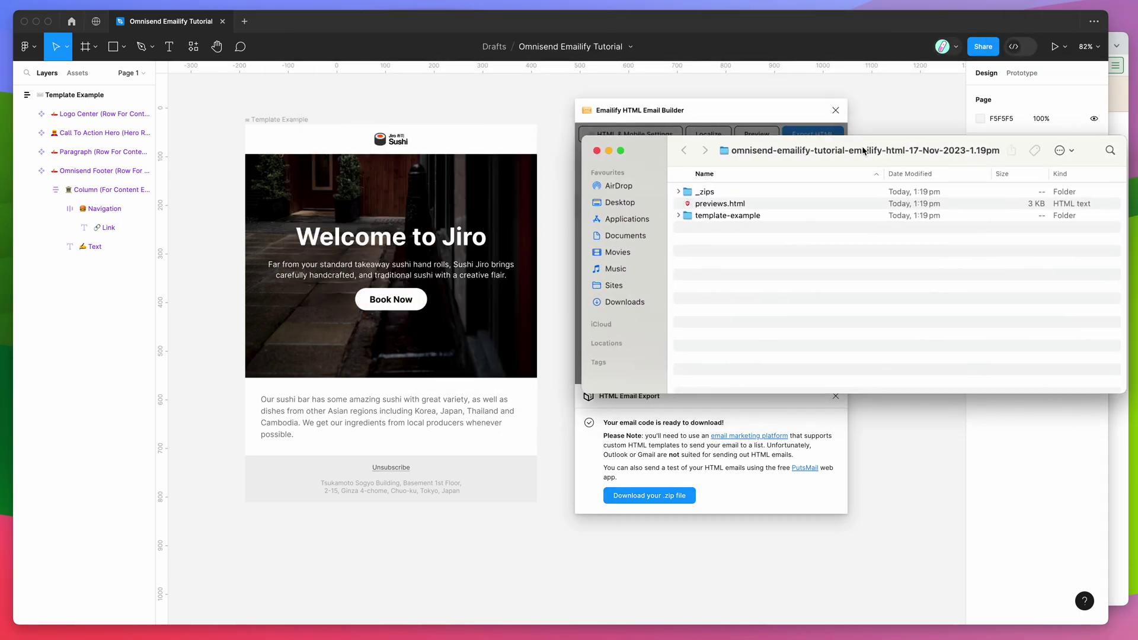
pyautogui.click(713, 206)
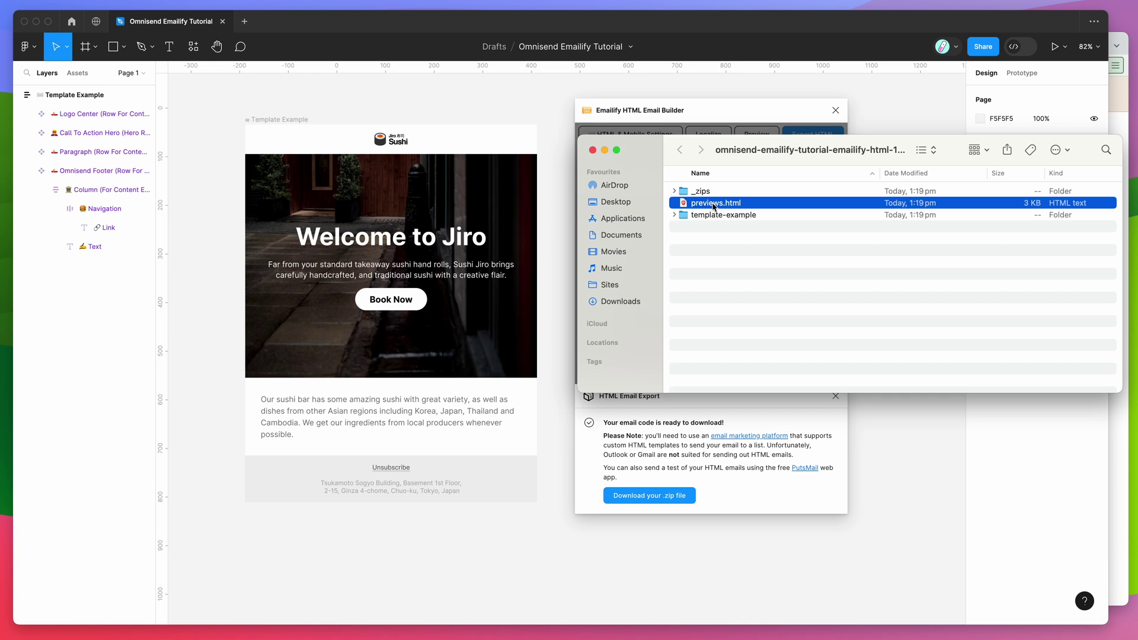
pyautogui.doubleClick(702, 206)
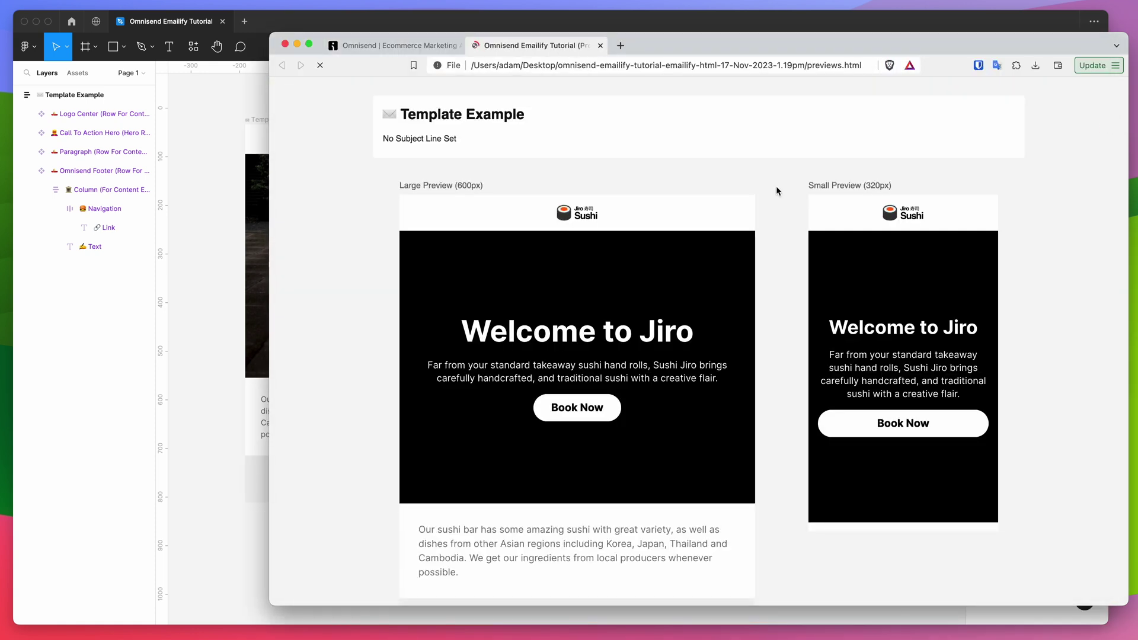
pyautogui.scroll(-1, 777, 260)
pyautogui.scroll(-2, 514, 332)
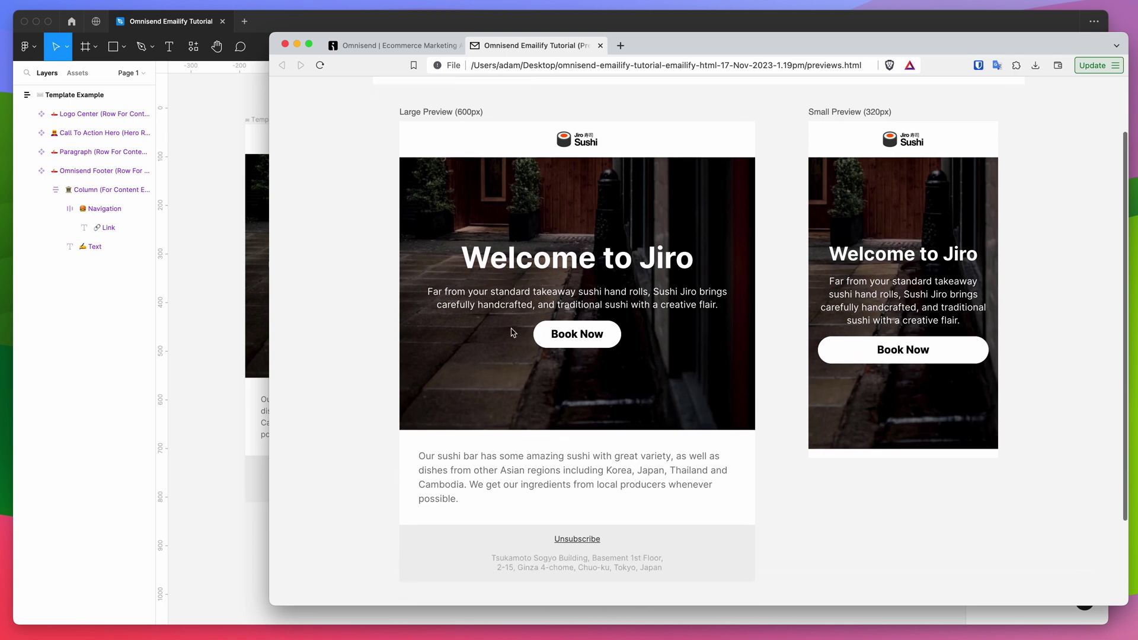
pyautogui.scroll(-5, 842, 291)
pyautogui.scroll(10, 843, 292)
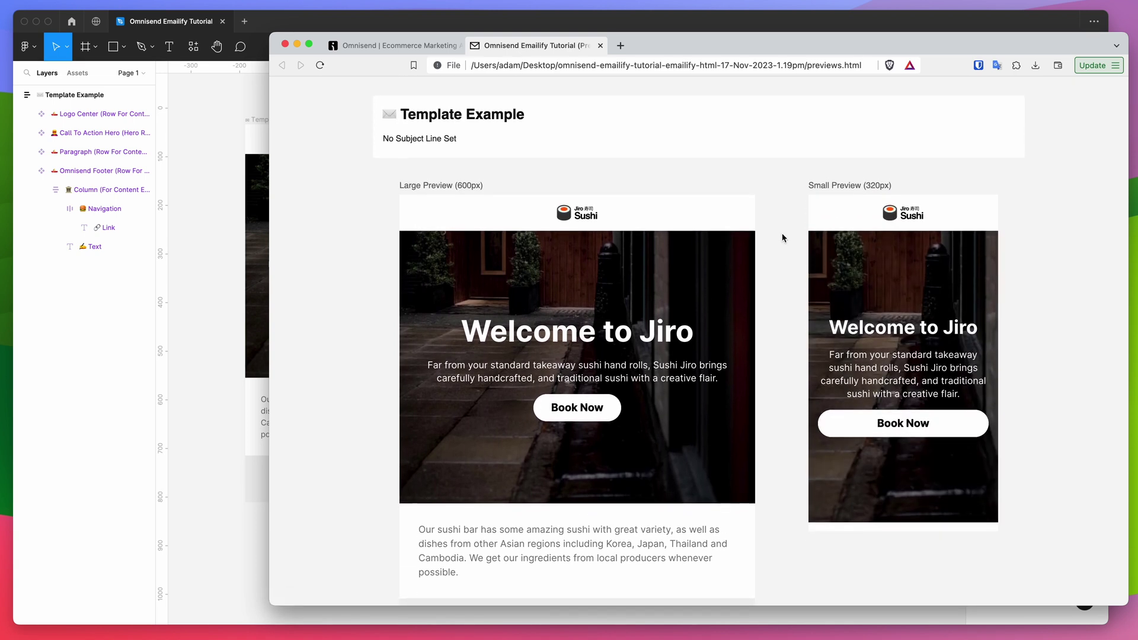
pyautogui.click(600, 46)
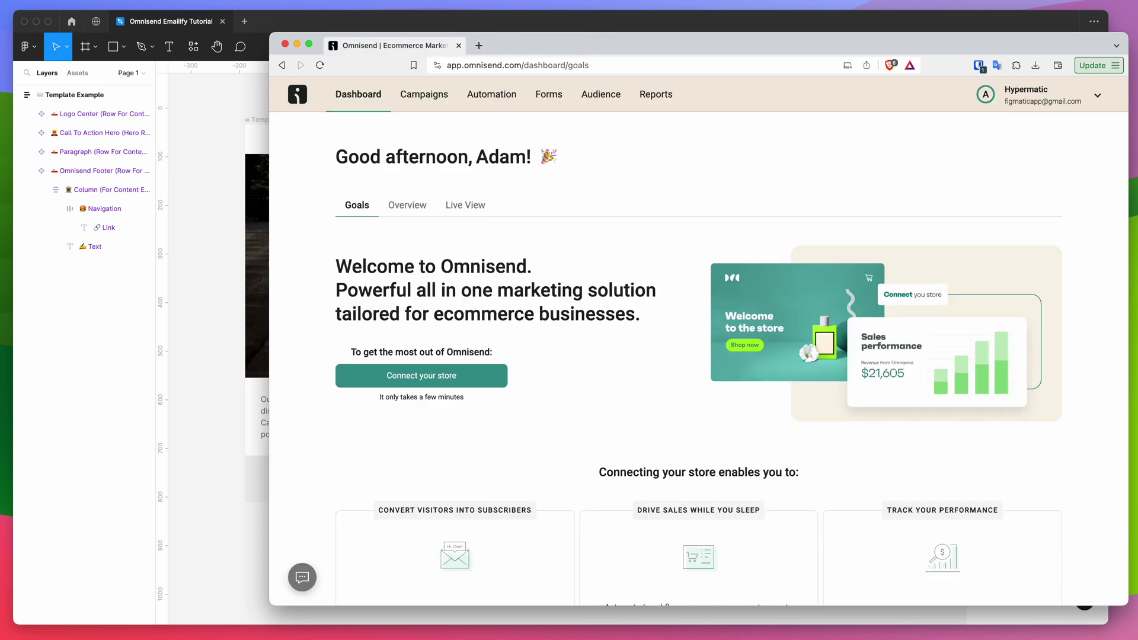
# Switch back to Finder, expand the template-example folder and open its index.html in the browser.
pyautogui.press('super+Tab')
pyautogui.click(674, 215)
pyautogui.click(703, 217)
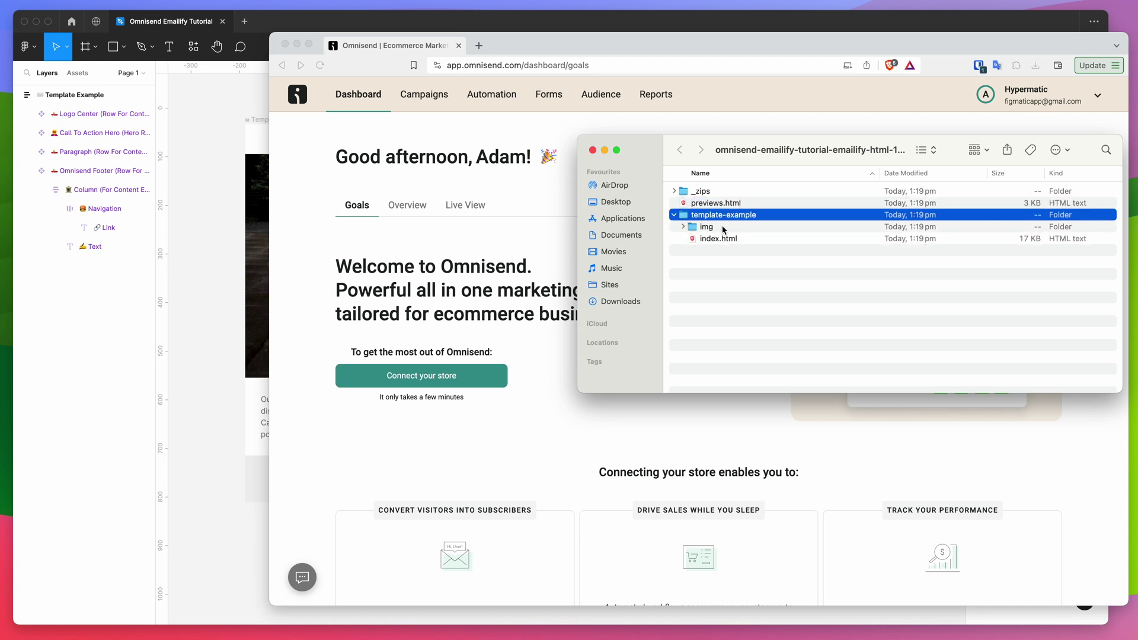
pyautogui.click(709, 240)
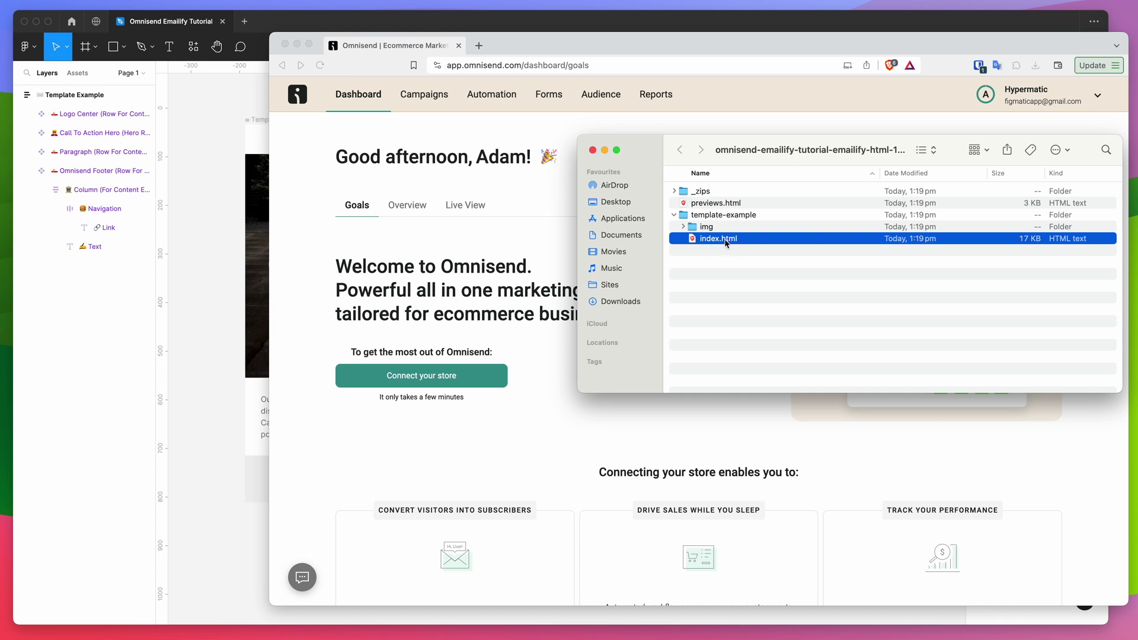
pyautogui.moveTo(729, 242); pyautogui.dragTo(500, 232)
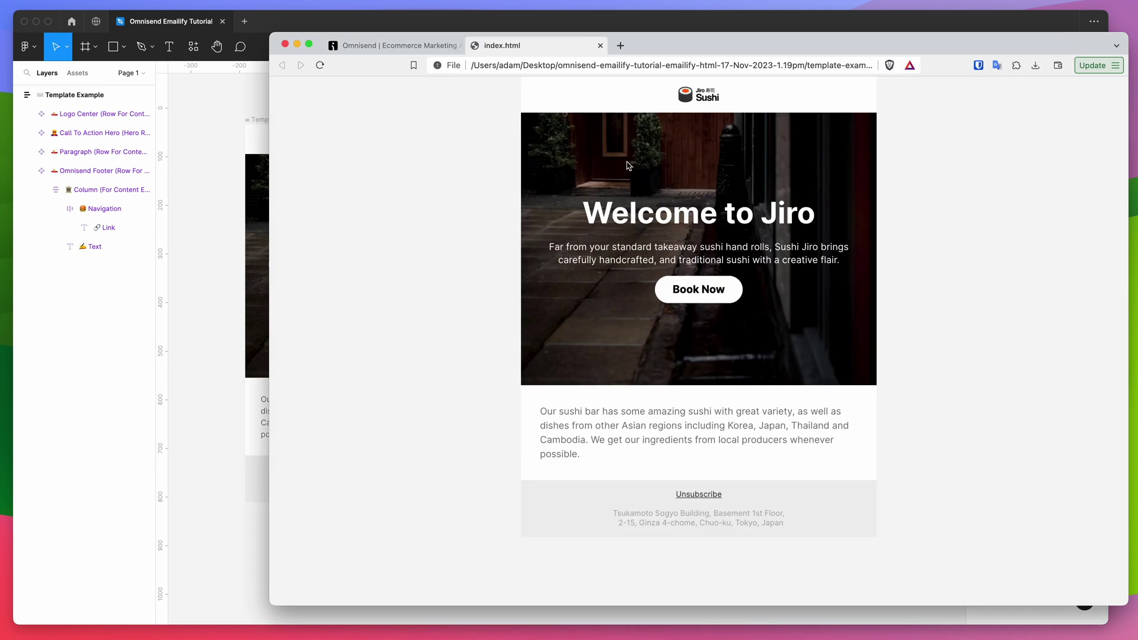
# Return to the Omnisend dashboard and open the Saved templates page in the store settings.
pyautogui.click(410, 46)
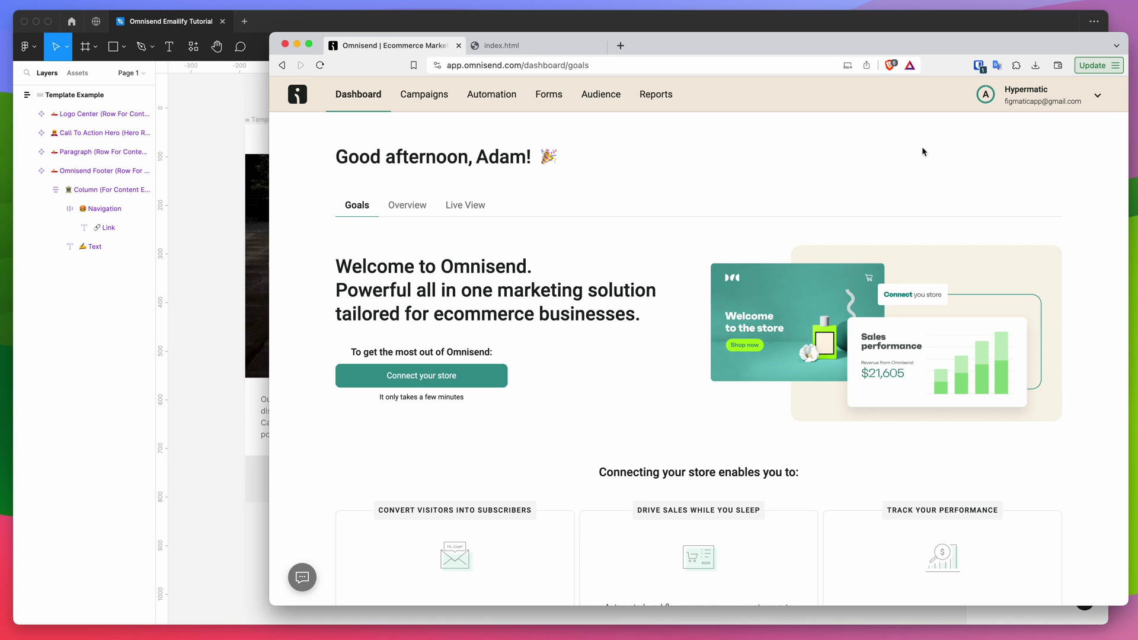
pyautogui.click(1038, 94)
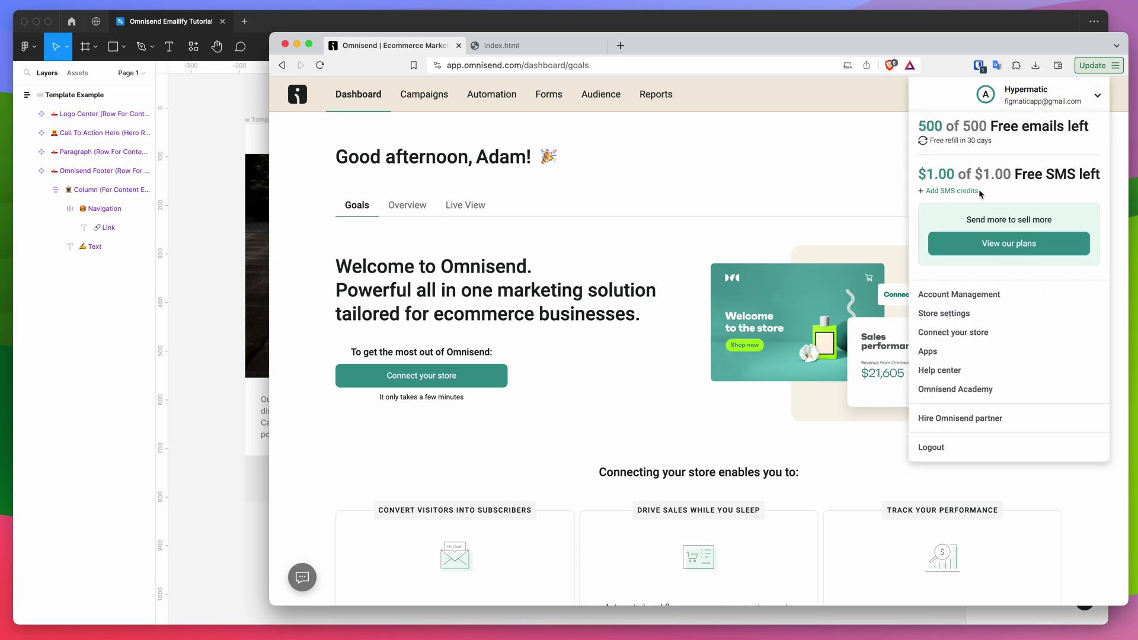
pyautogui.click(946, 319)
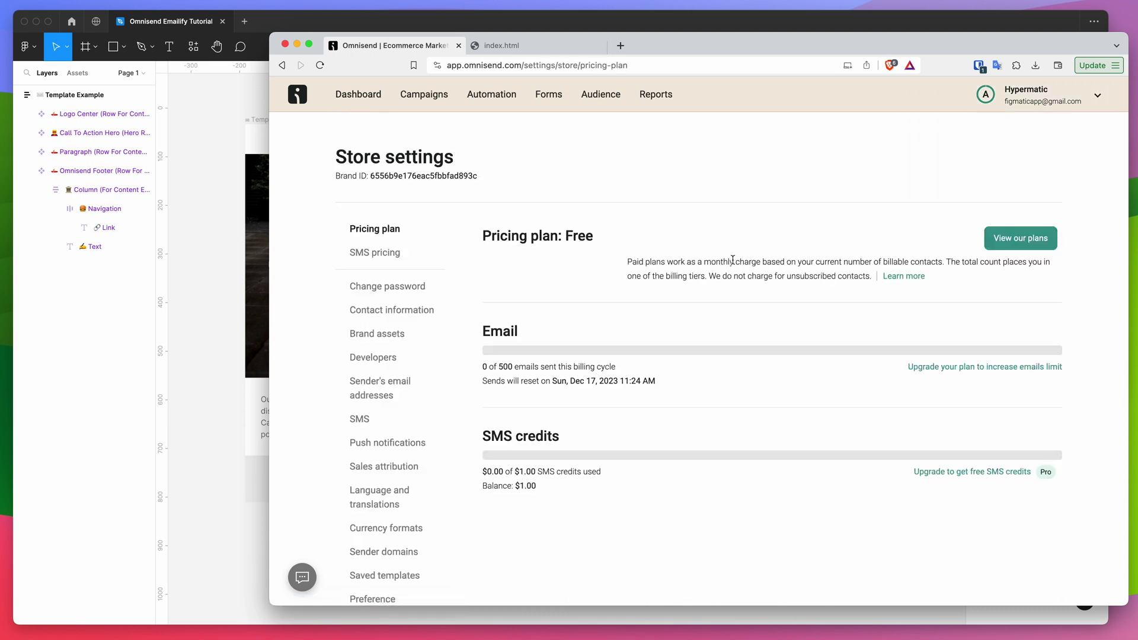
pyautogui.scroll(-3, 661, 255)
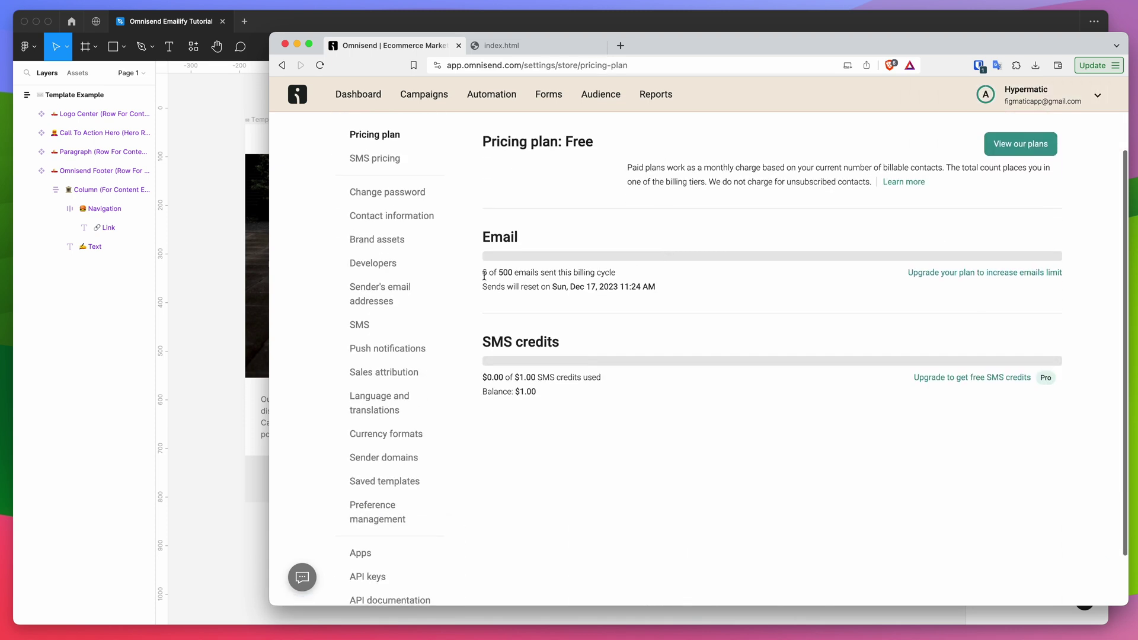
pyautogui.scroll(-2, 413, 297)
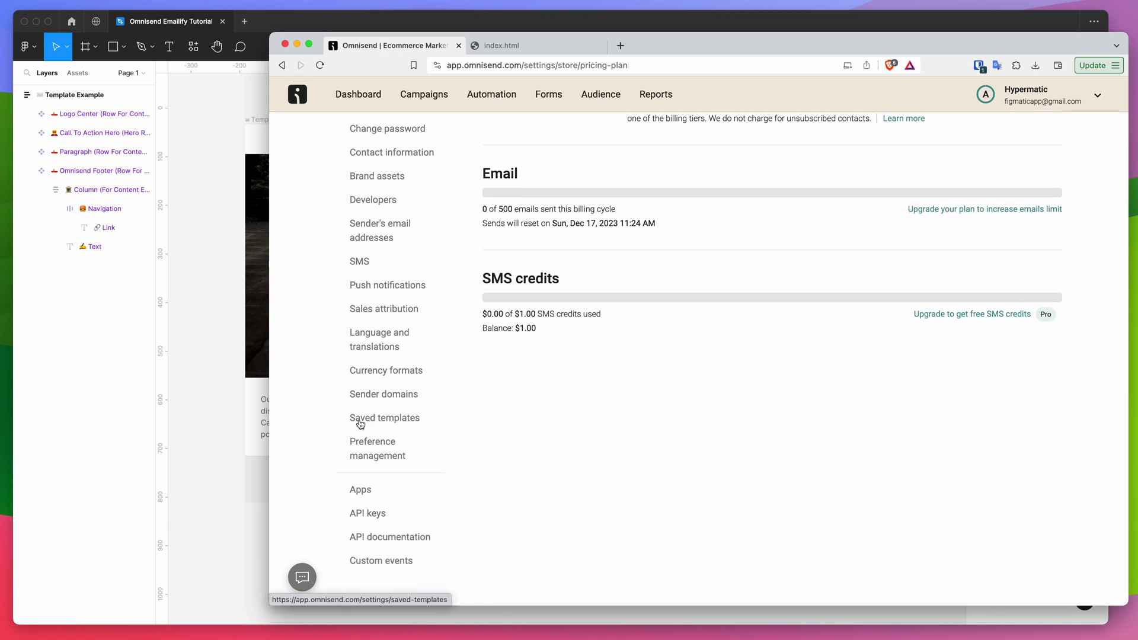
pyautogui.click(391, 418)
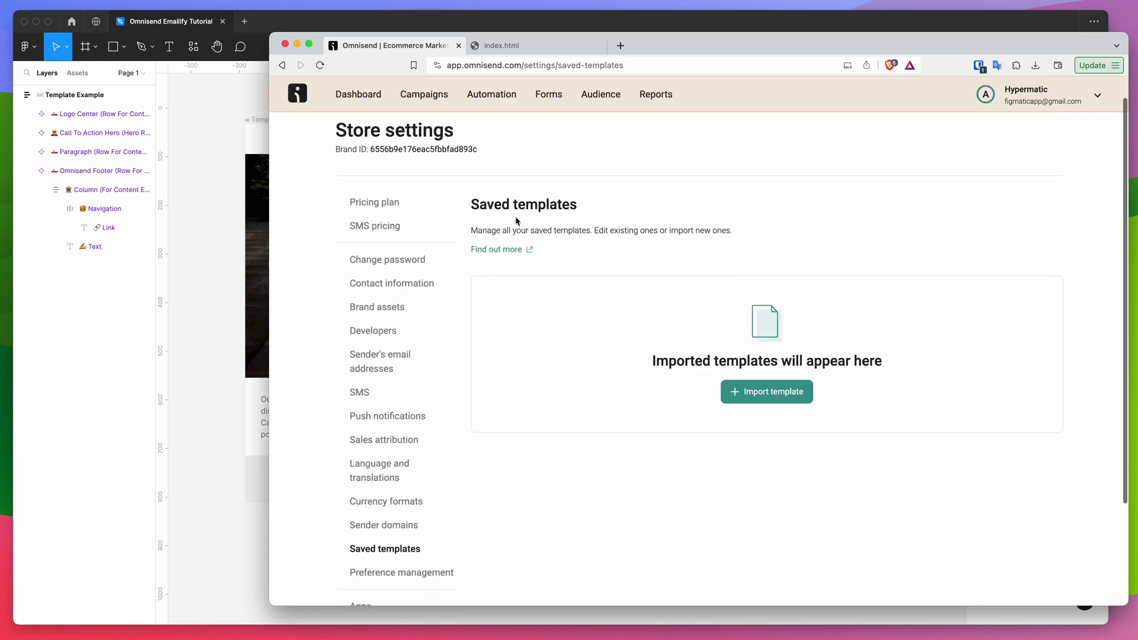
pyautogui.scroll(-2, 532, 156)
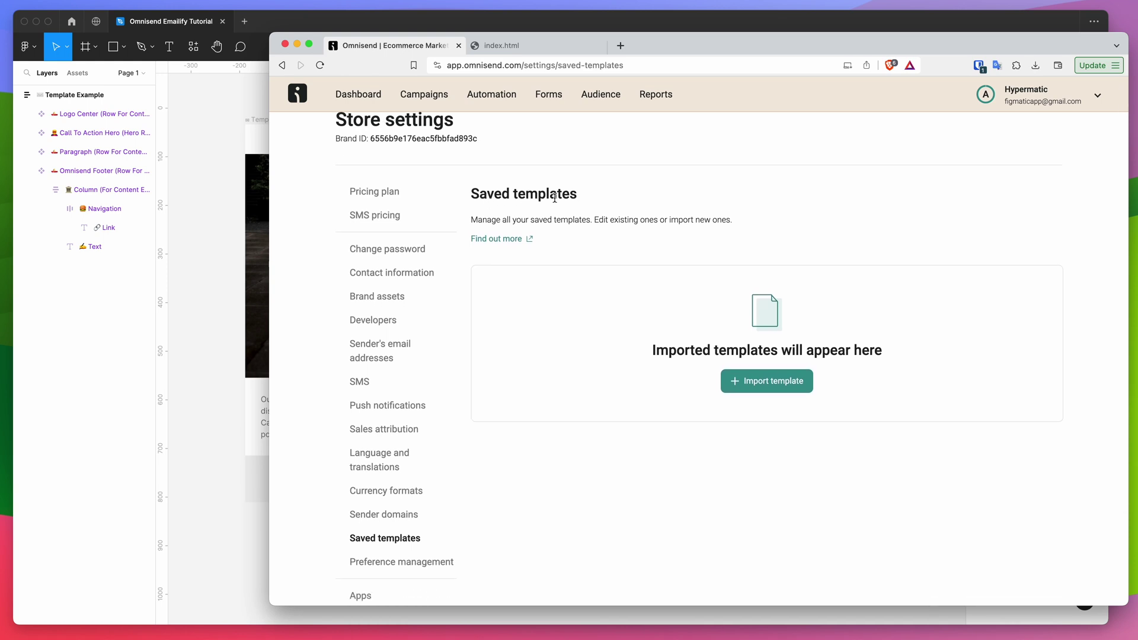
pyautogui.scroll(-1, 595, 199)
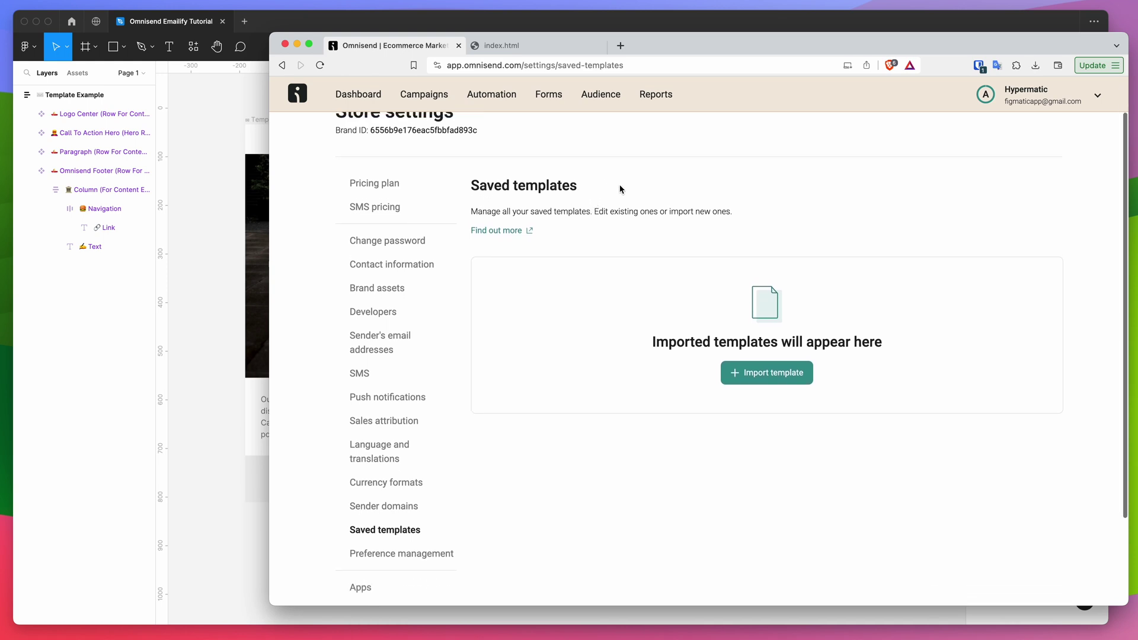
pyautogui.scroll(1, 609, 189)
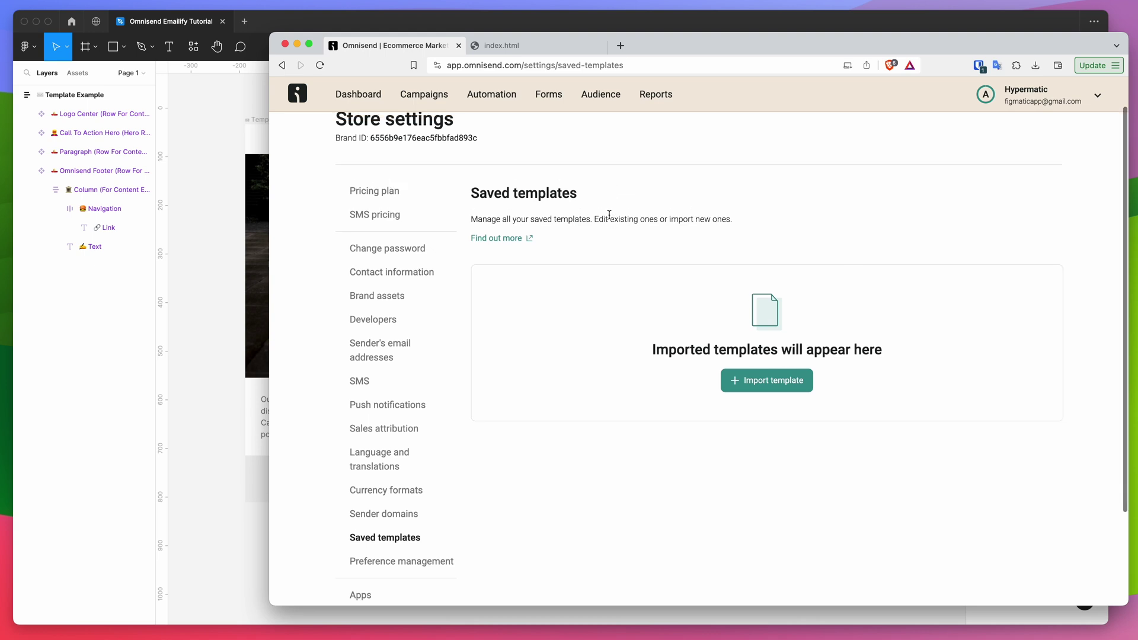
# Start a template import named "Emailify Template Example" using the Import HTML method.
pyautogui.click(763, 385)
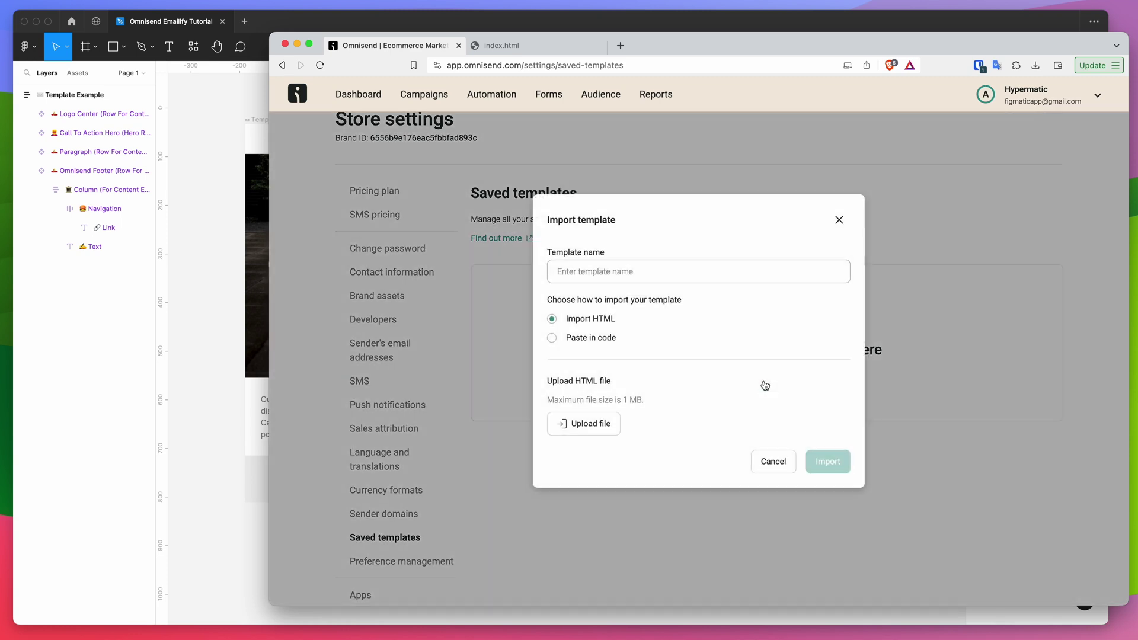
pyautogui.click(649, 272)
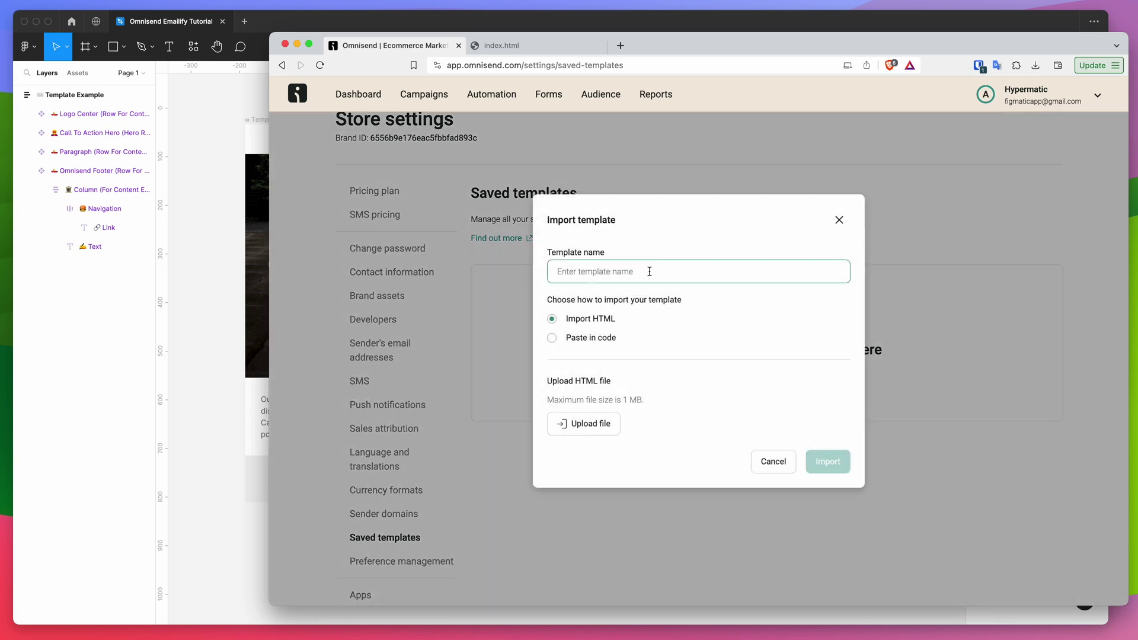
pyautogui.write('Emailify Template Example')
pyautogui.click(595, 302)
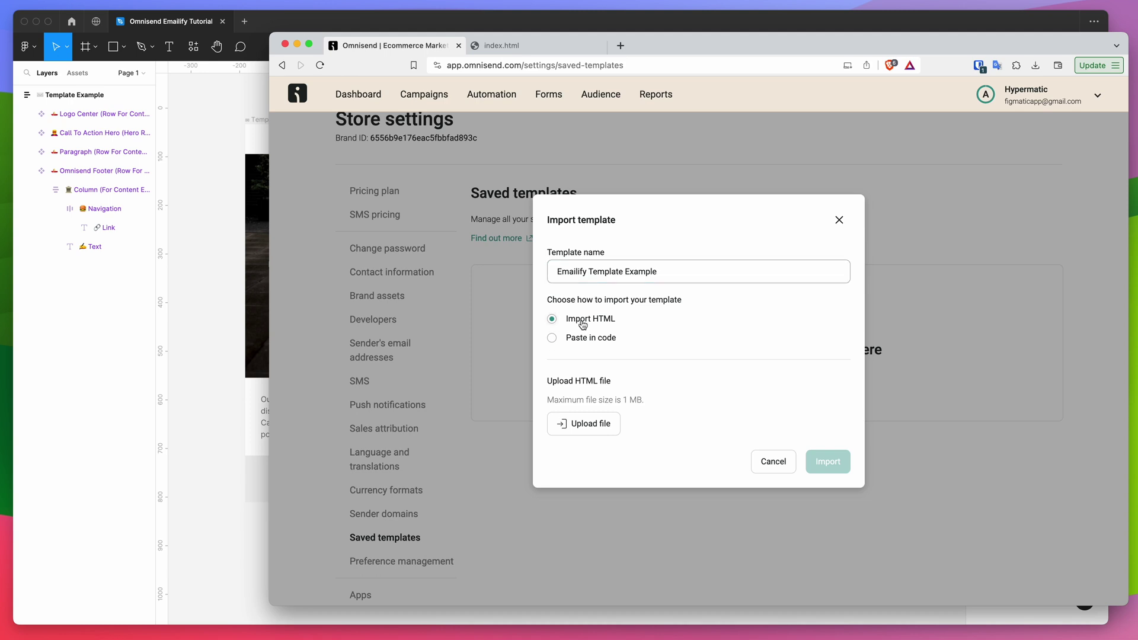
pyautogui.click(578, 324)
# Upload index.html from the exported template-example folder on the Desktop and import it as the template.
pyautogui.click(589, 428)
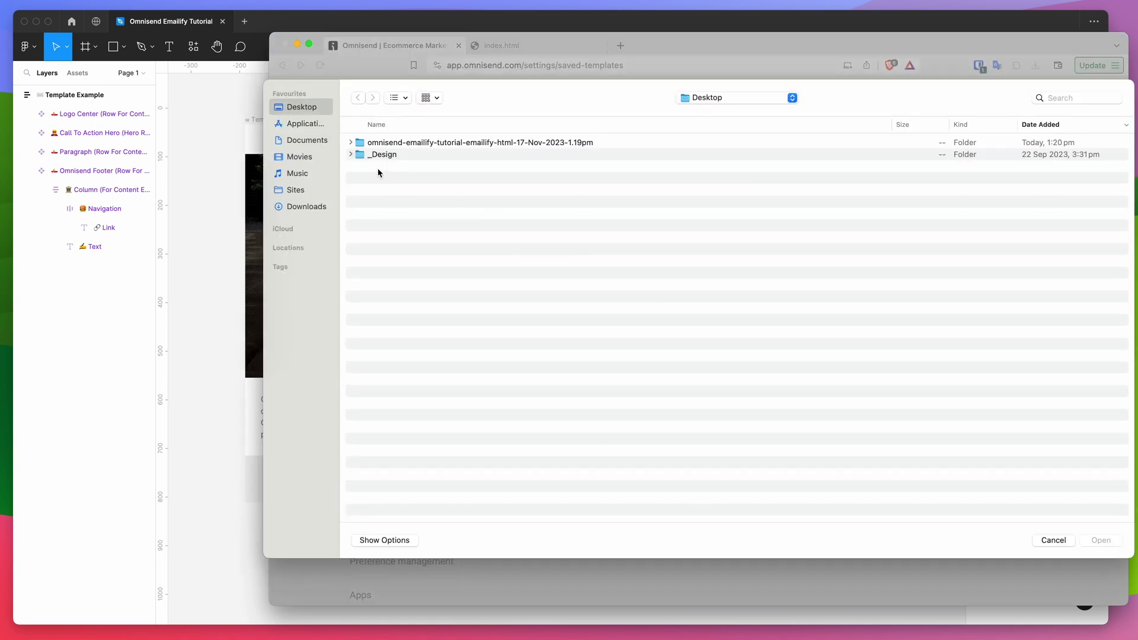
pyautogui.click(350, 143)
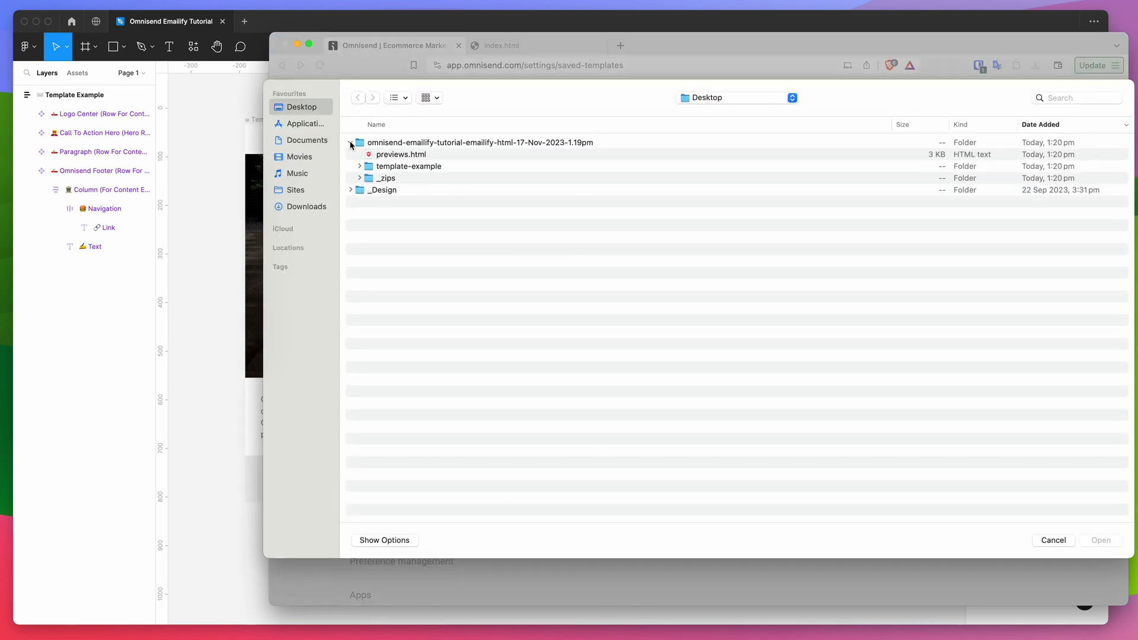
pyautogui.click(360, 167)
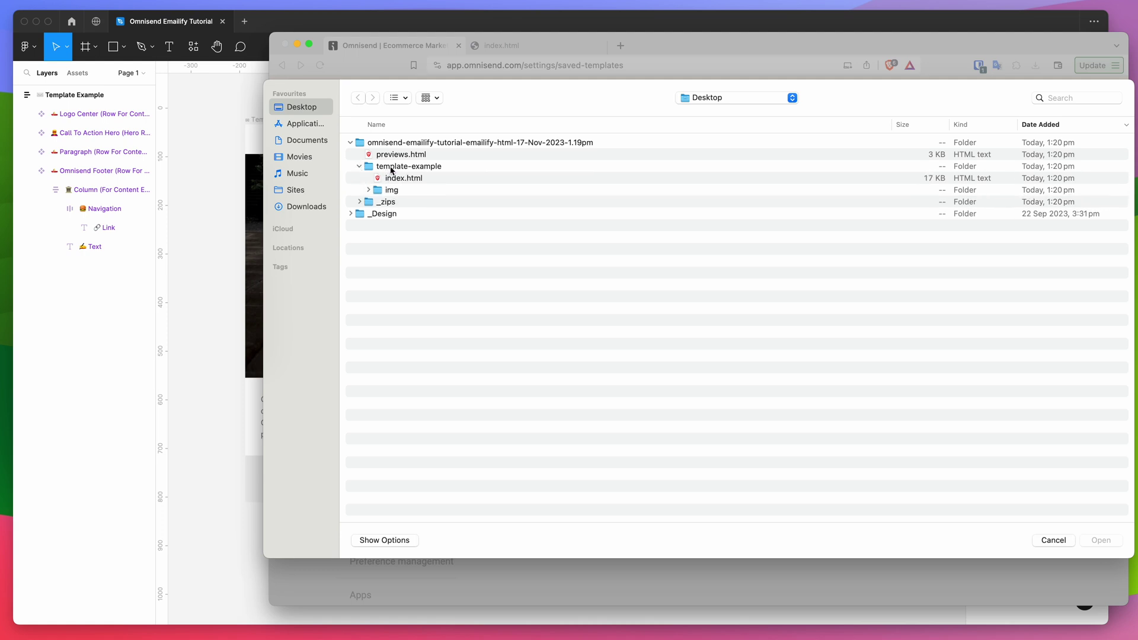
pyautogui.click(403, 178)
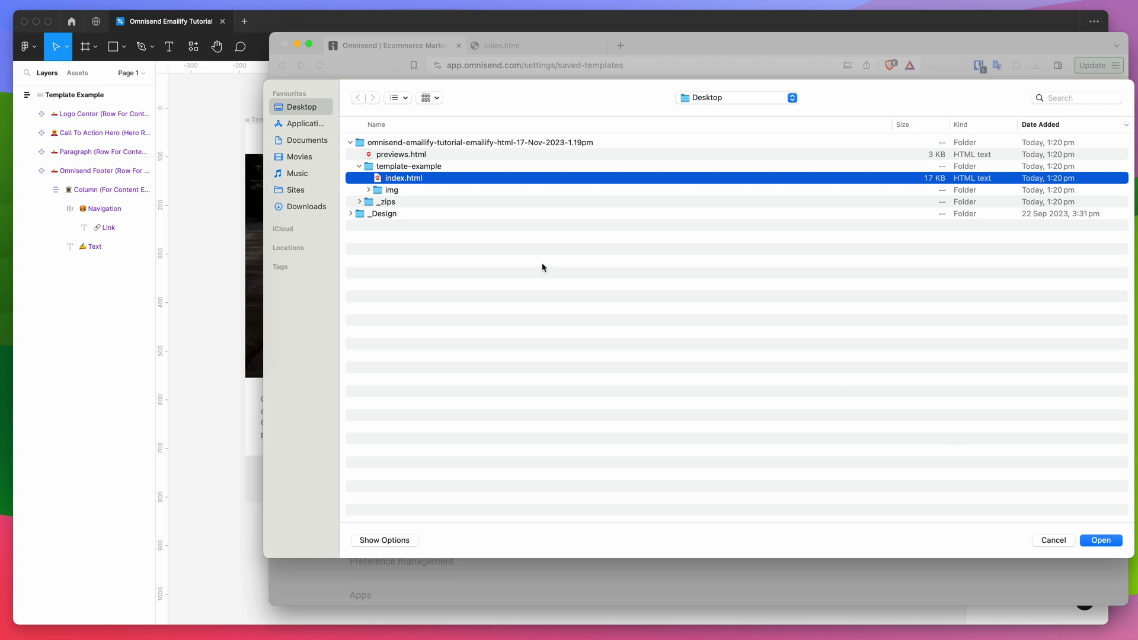
pyautogui.click(1096, 541)
pyautogui.scroll(-1, 691, 393)
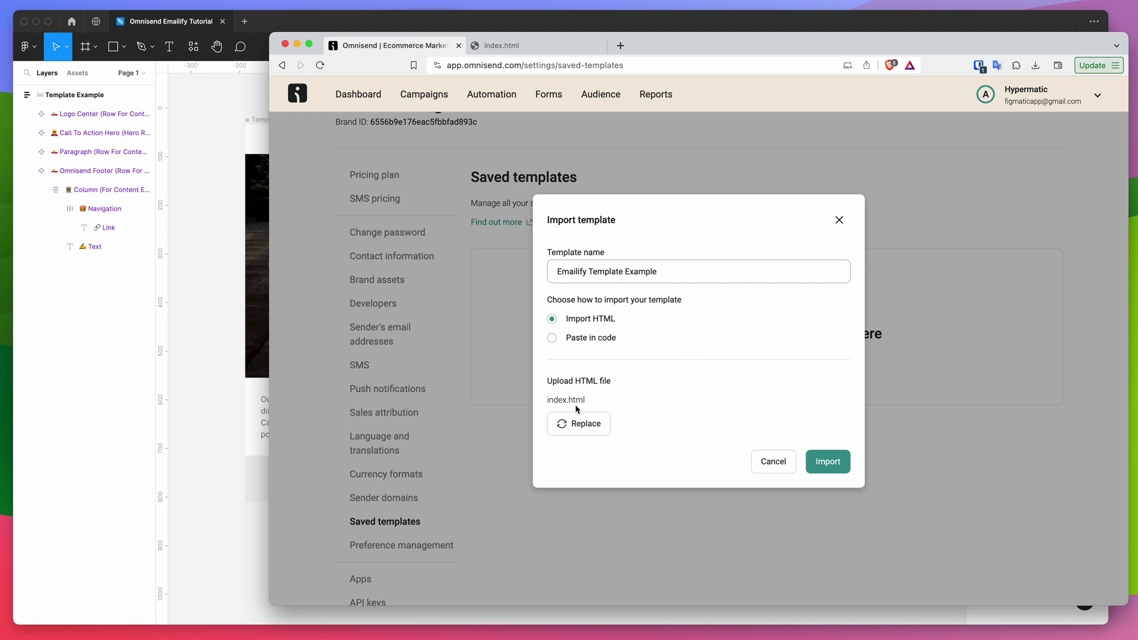
pyautogui.click(830, 464)
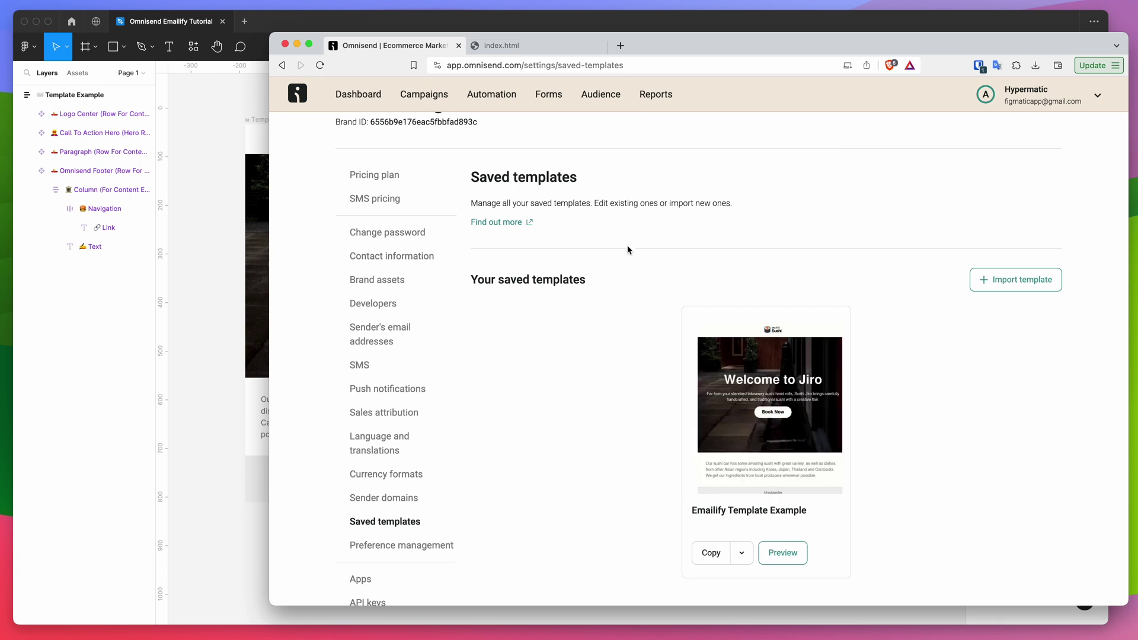
# Preview the saved Emailify Template Example and examine its hero text, body paragraph and unsubscribe footer.
pyautogui.scroll(-2, 646, 265)
pyautogui.scroll(-1, 593, 290)
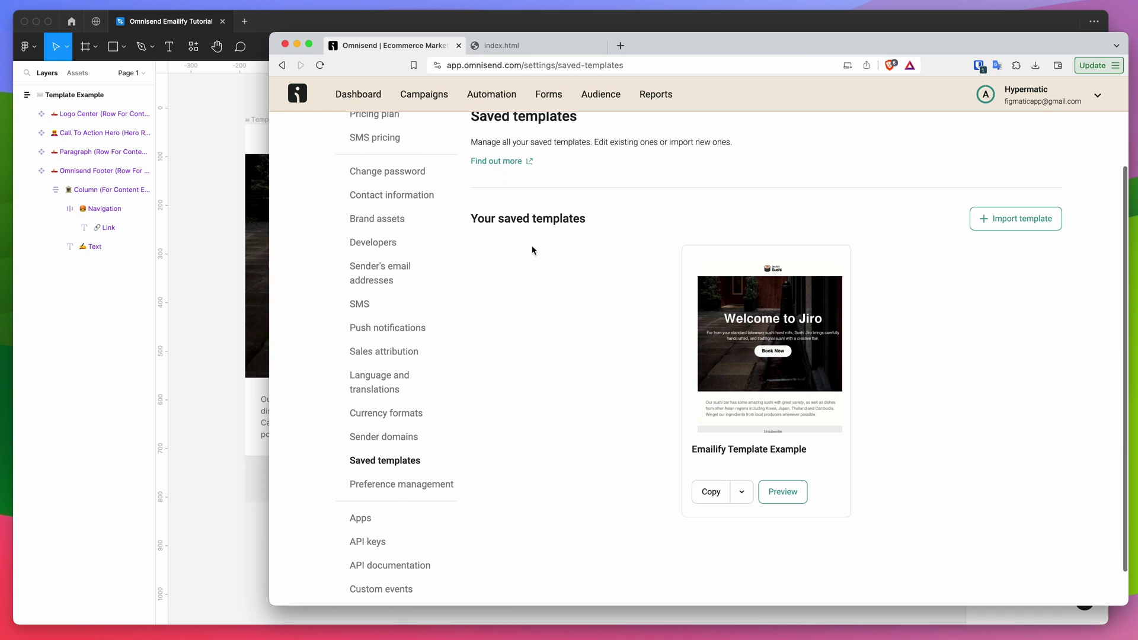
pyautogui.moveTo(470, 219); pyautogui.dragTo(617, 221)
pyautogui.click(618, 221)
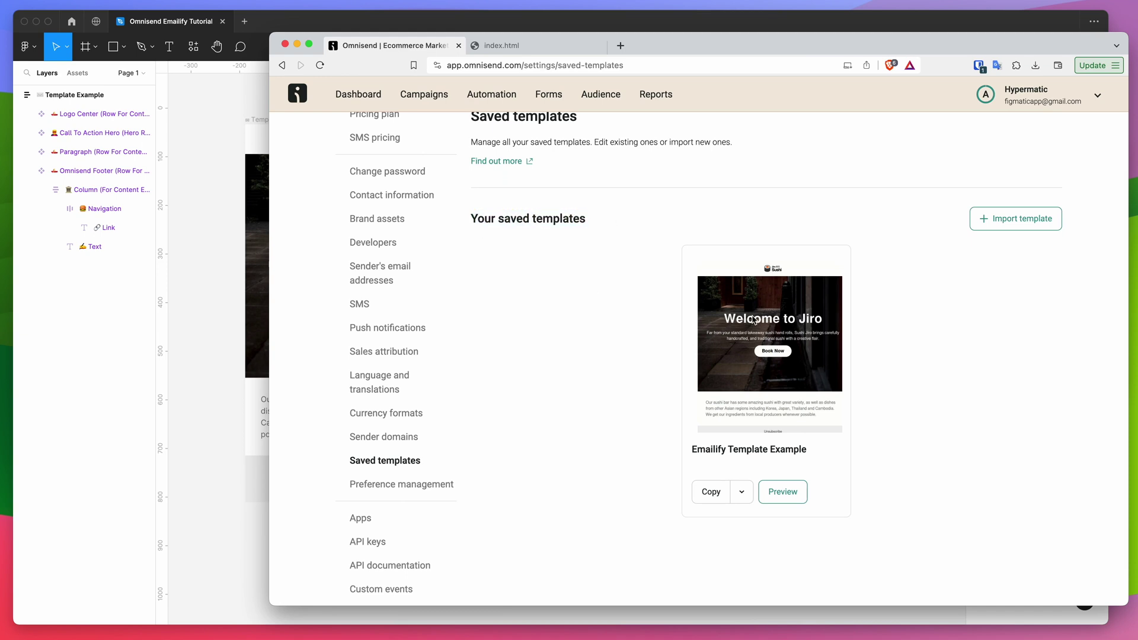
pyautogui.scroll(-1, 748, 330)
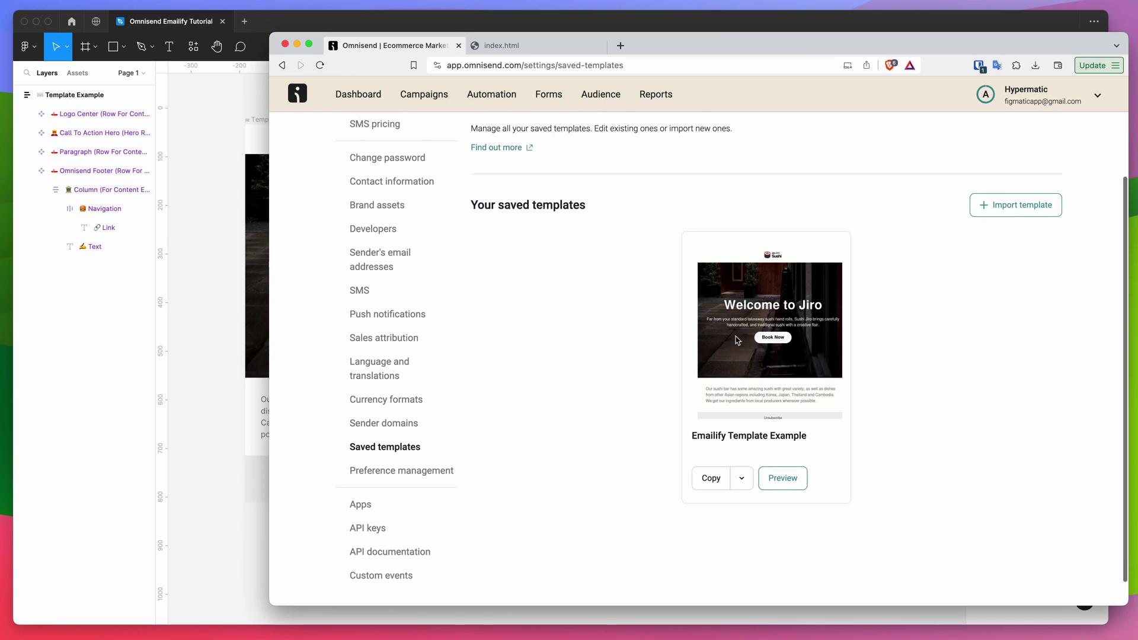
pyautogui.click(784, 479)
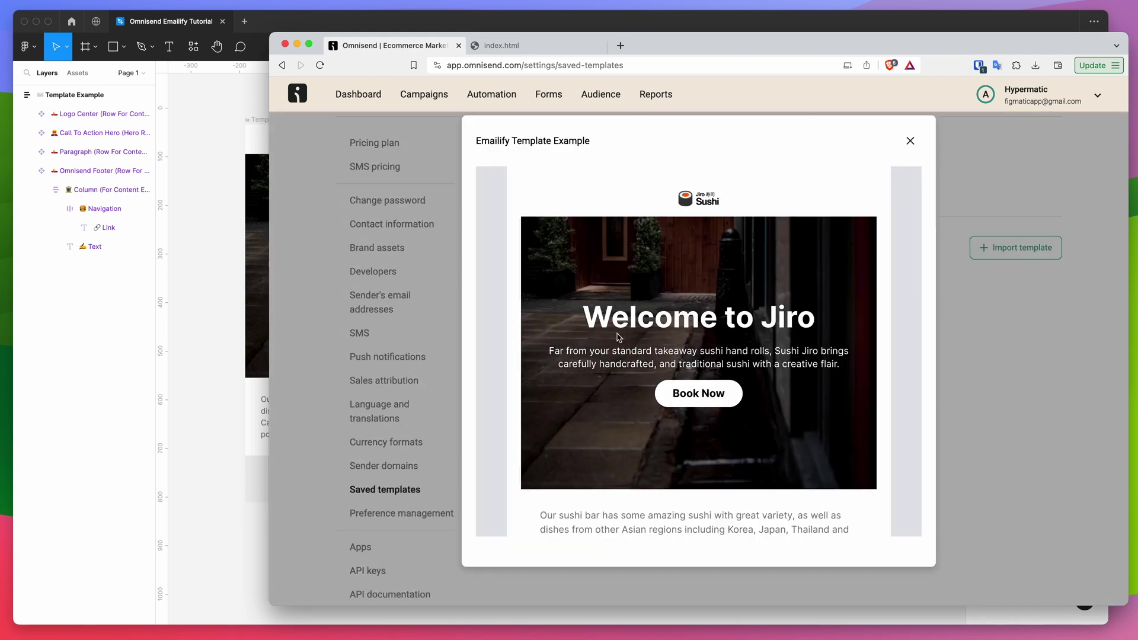
pyautogui.moveTo(591, 315); pyautogui.dragTo(785, 363)
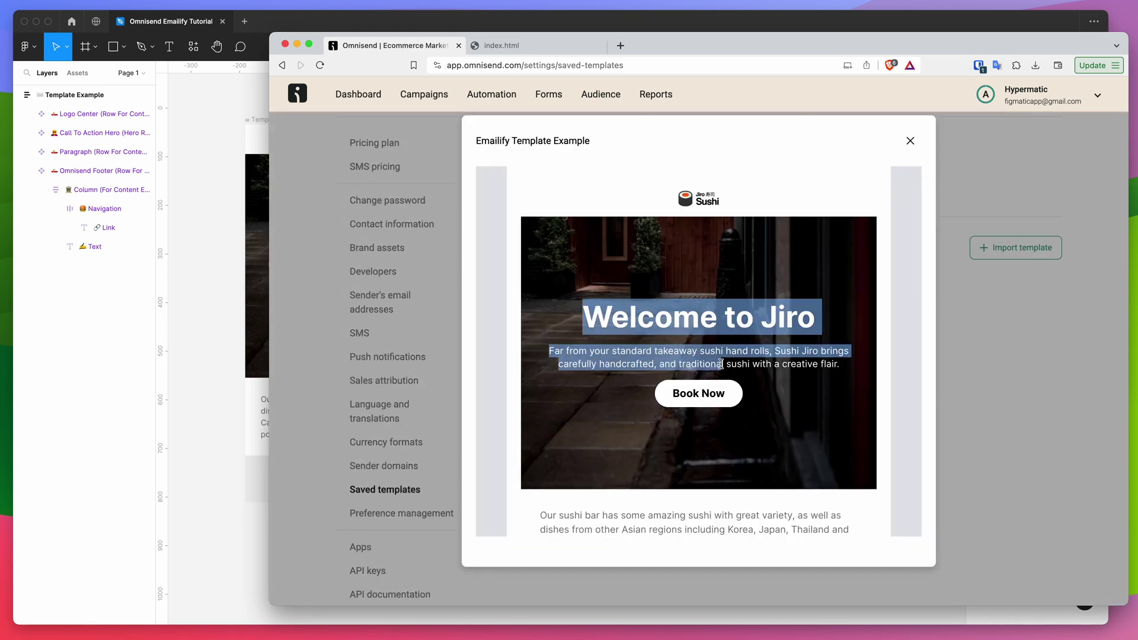
pyautogui.click(786, 364)
pyautogui.scroll(-1, 786, 363)
pyautogui.scroll(-5, 785, 364)
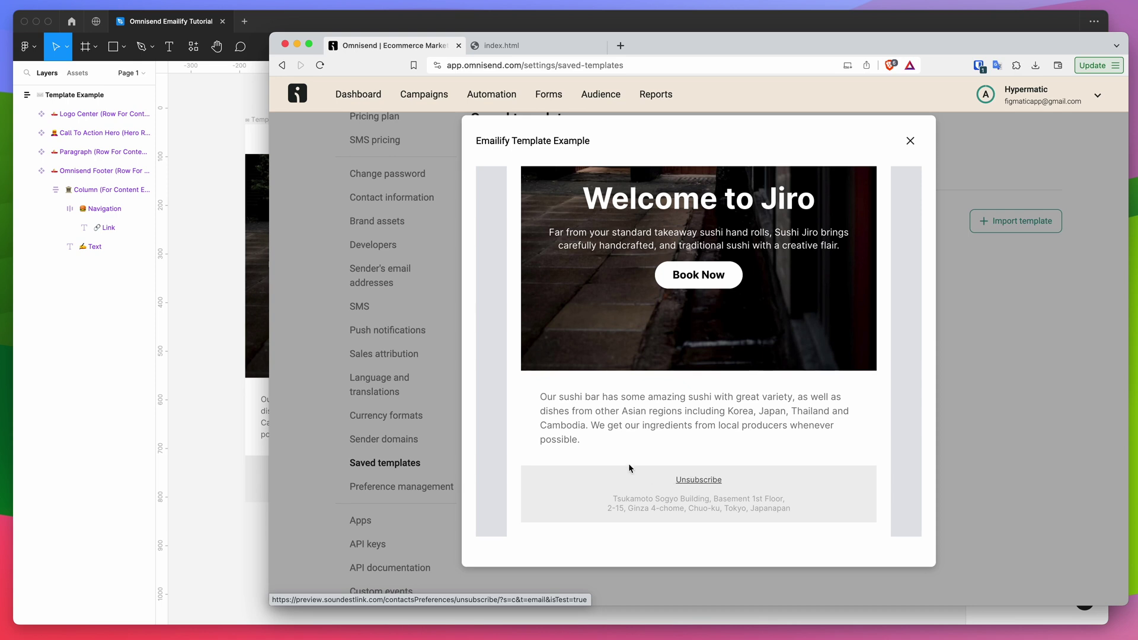
pyautogui.scroll(1, 604, 450)
pyautogui.moveTo(603, 451); pyautogui.dragTo(564, 405)
pyautogui.scroll(3, 563, 405)
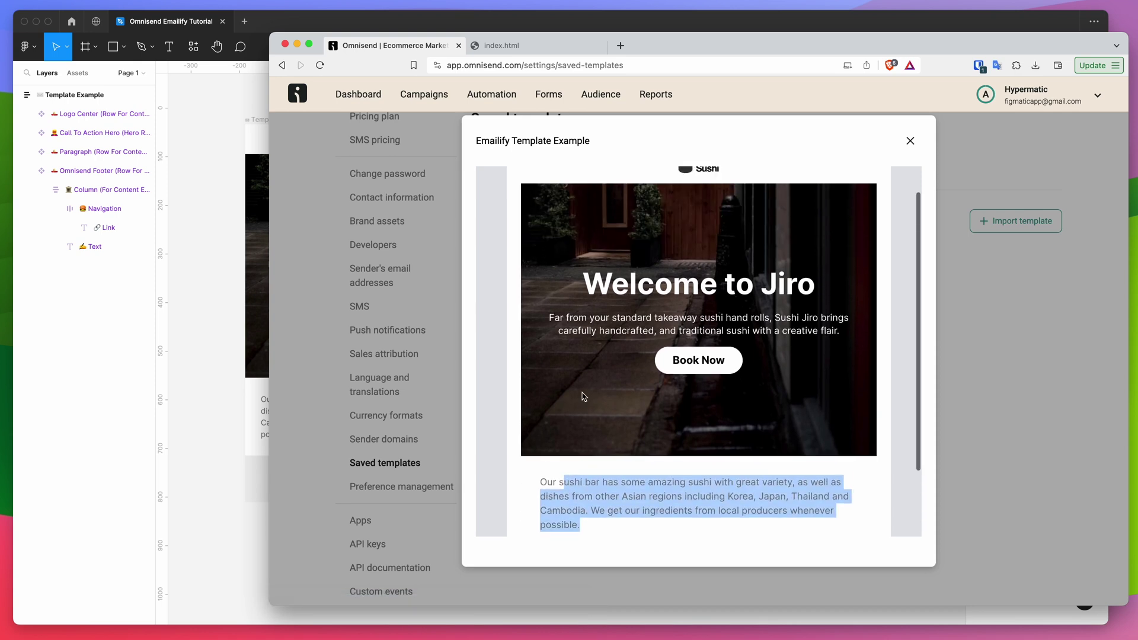
pyautogui.click(676, 311)
pyautogui.scroll(1, 676, 311)
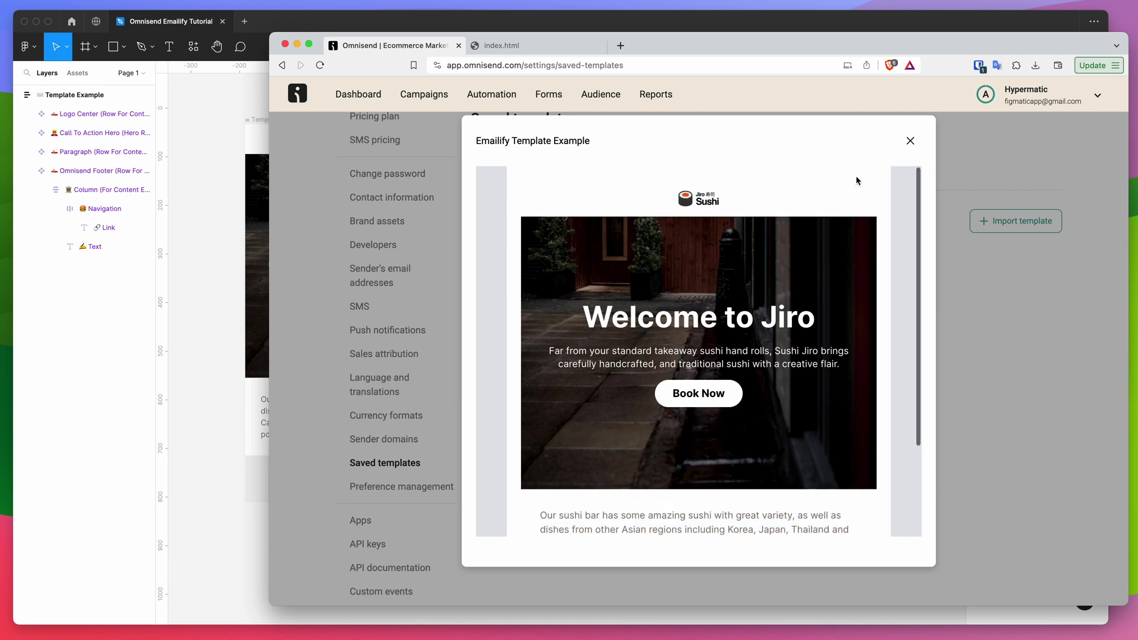
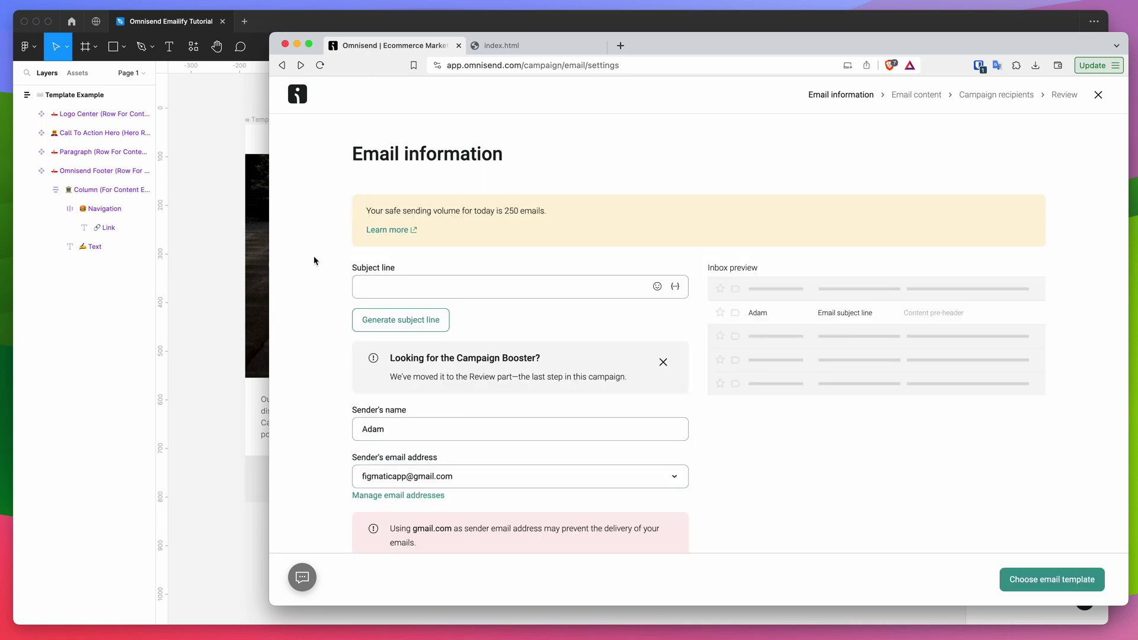
# Generate subject lines for the keywords "Free shipping" and apply "Free shipping - Hurry!" to the campaign.
pyautogui.click(388, 325)
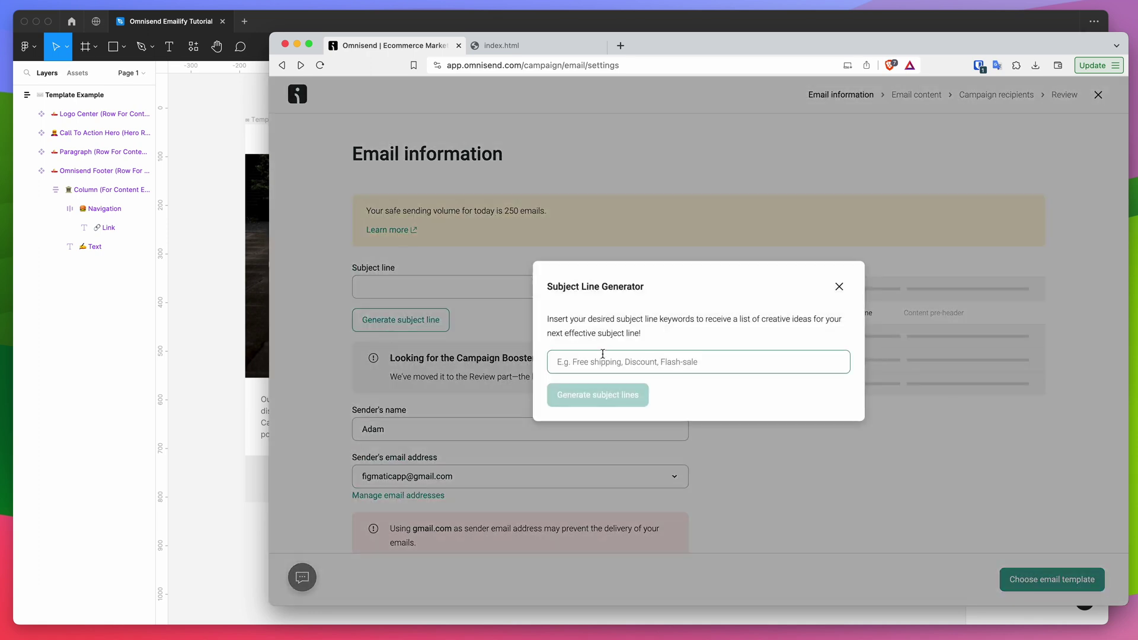
pyautogui.write('Free shipping')
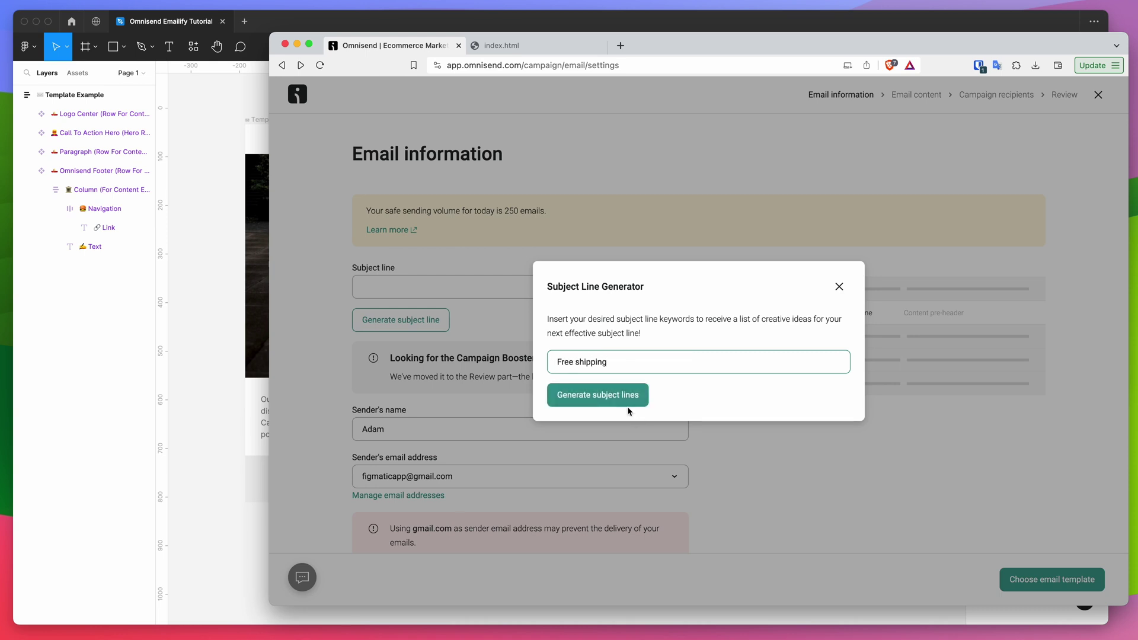
pyautogui.click(627, 404)
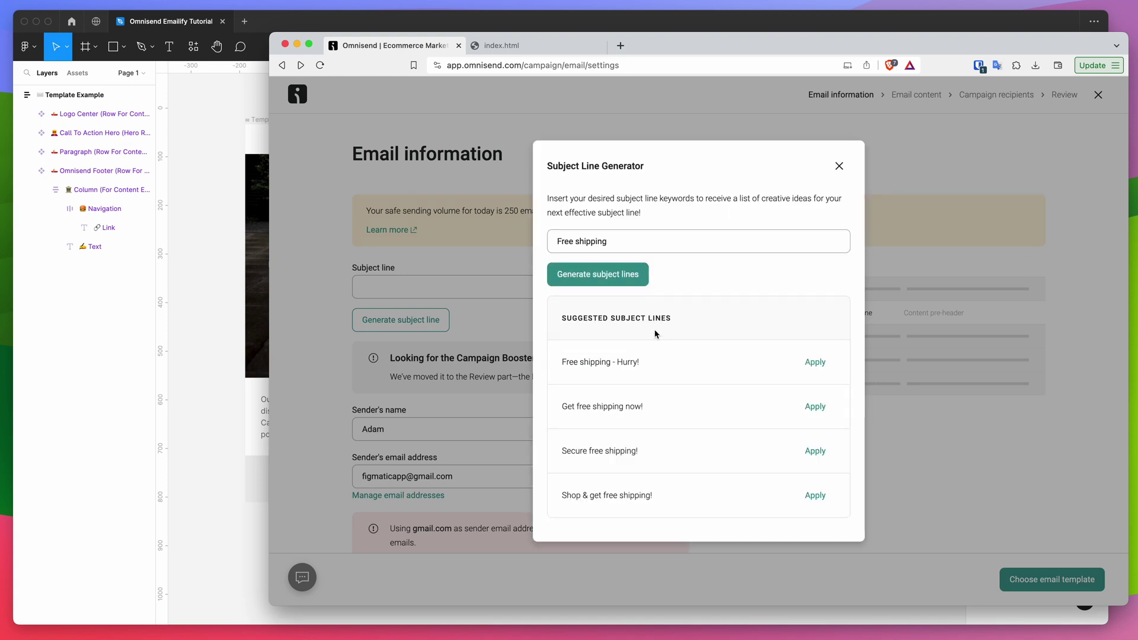
pyautogui.click(819, 364)
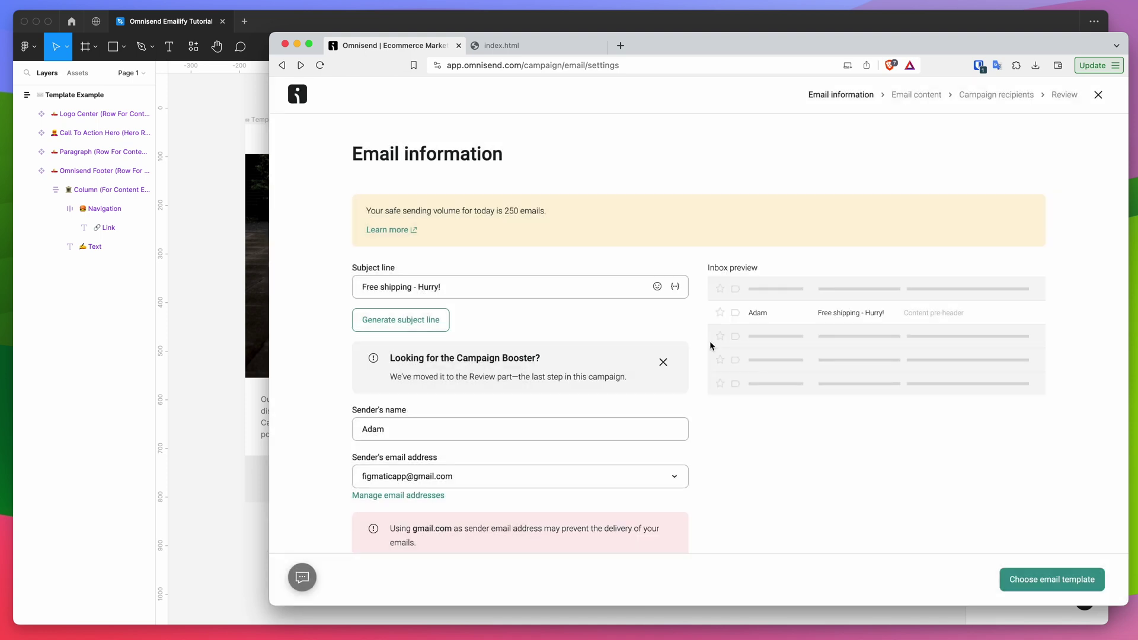
# Review the sender's email address section and the remaining email information fields, ending at the empty Preheader field.
pyautogui.scroll(-3, 284, 314)
pyautogui.click(411, 322)
pyautogui.doubleClick(411, 322)
pyautogui.scroll(-2, 322, 325)
pyautogui.click(324, 340)
pyautogui.scroll(-6, 323, 336)
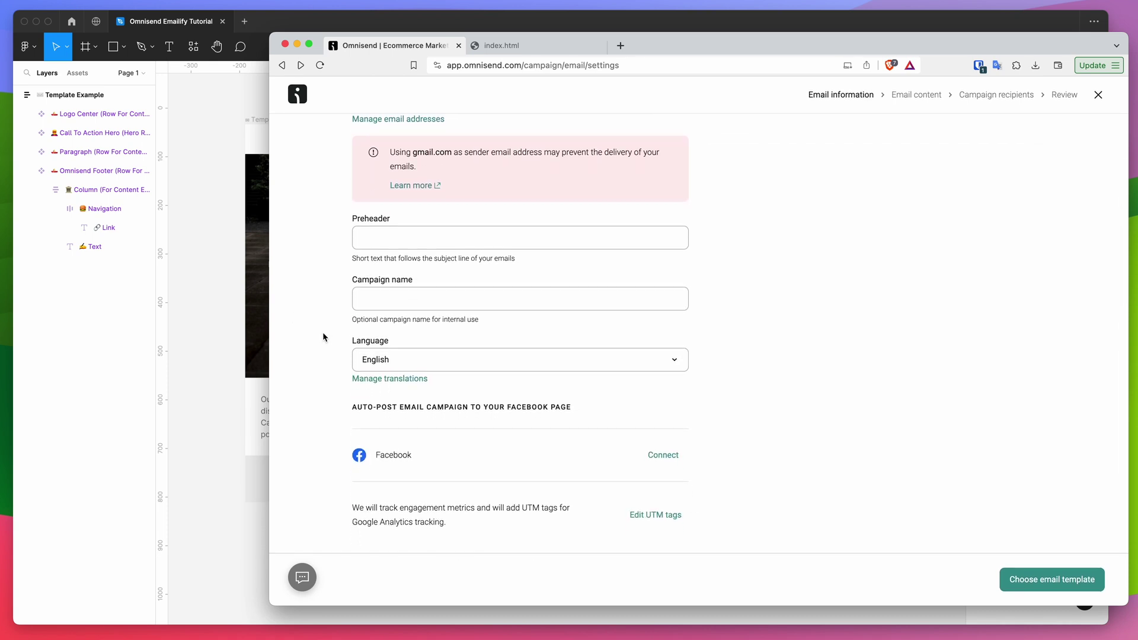
pyautogui.click(378, 236)
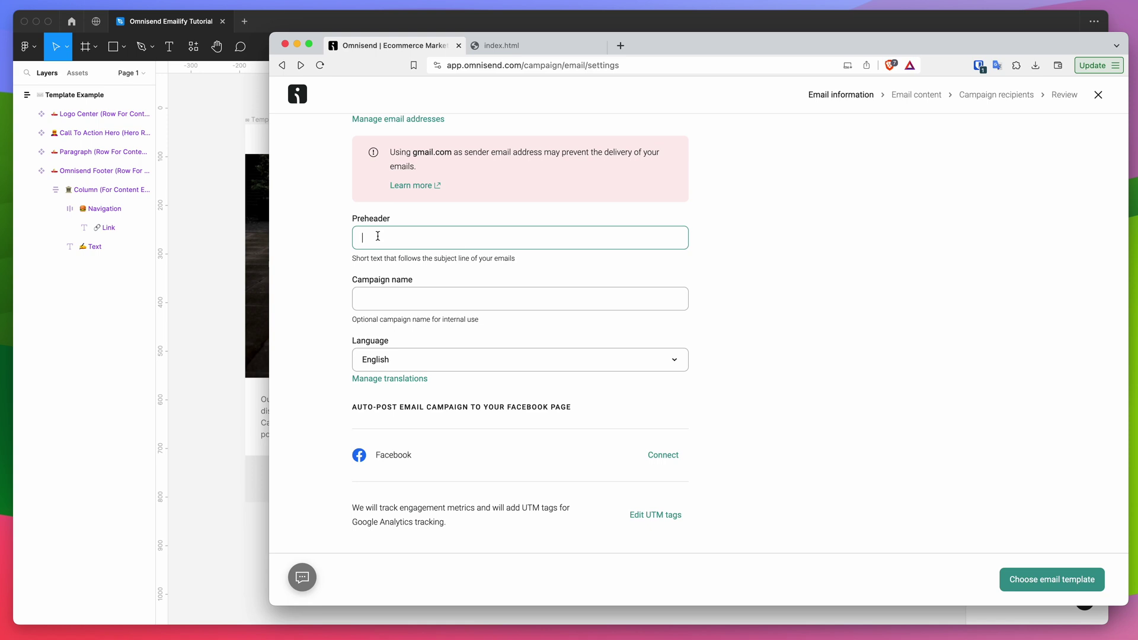
# Switch to Figma, open Emailify's HTML export settings, enter "Preheader text" as the preview text and enable added whitespace.
pyautogui.click(222, 240)
pyautogui.click(739, 255)
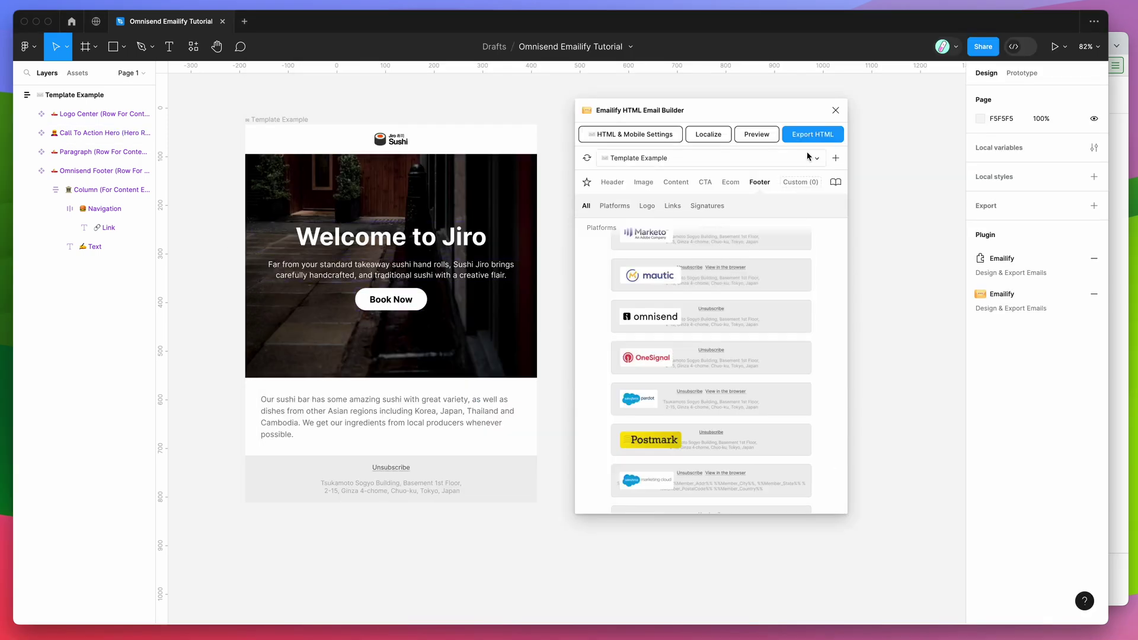
pyautogui.click(810, 135)
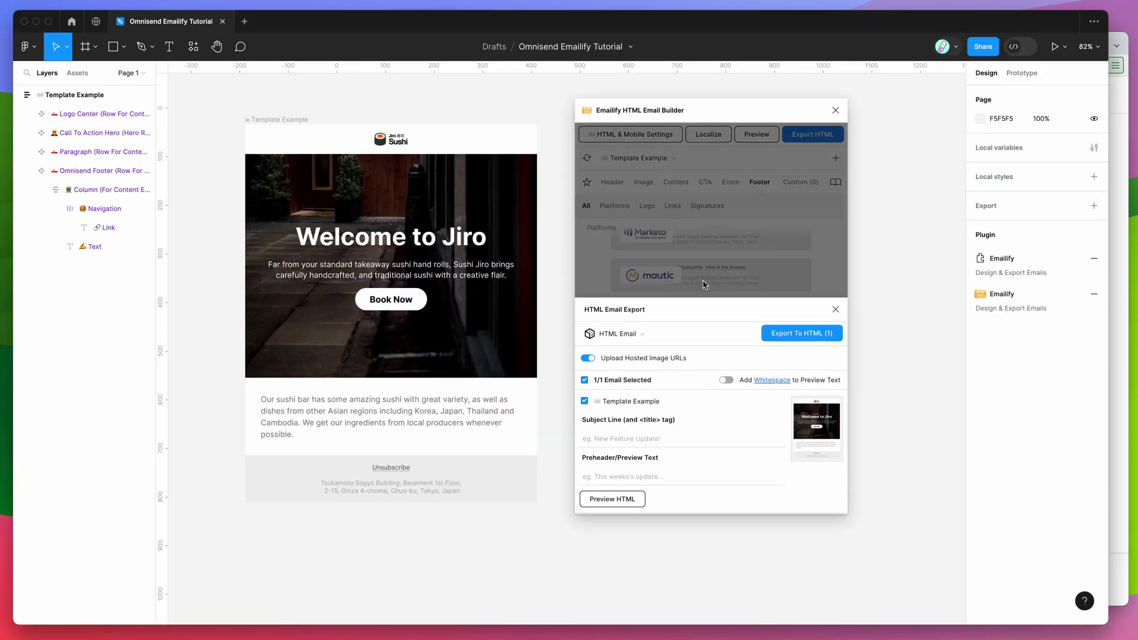
pyautogui.click(633, 439)
pyautogui.click(630, 474)
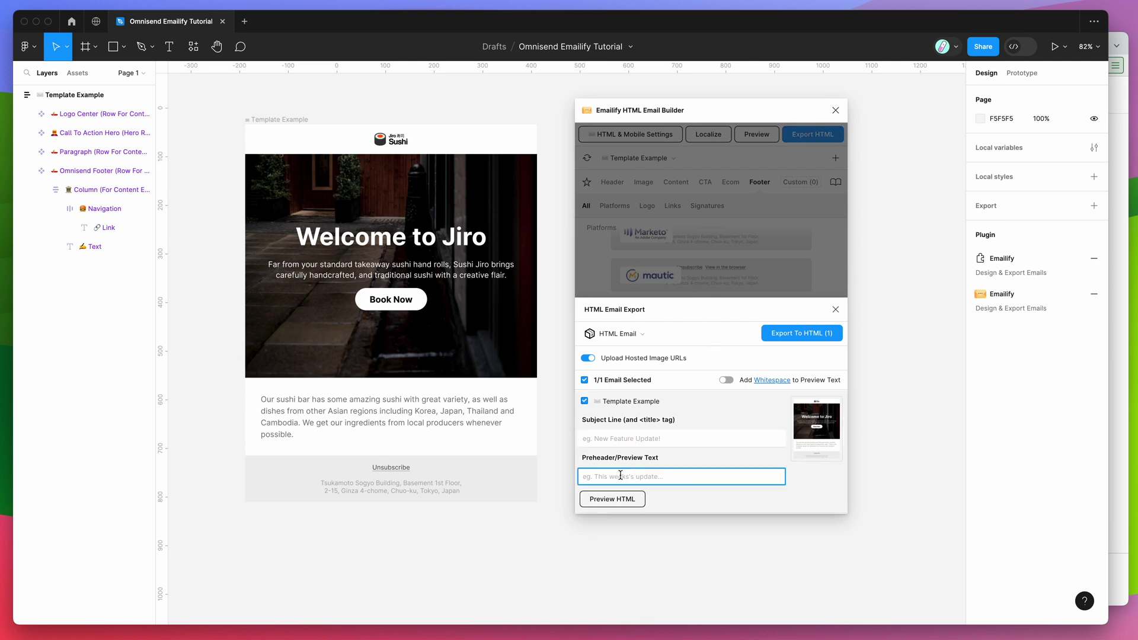
pyautogui.write('Preheader text')
pyautogui.click(725, 383)
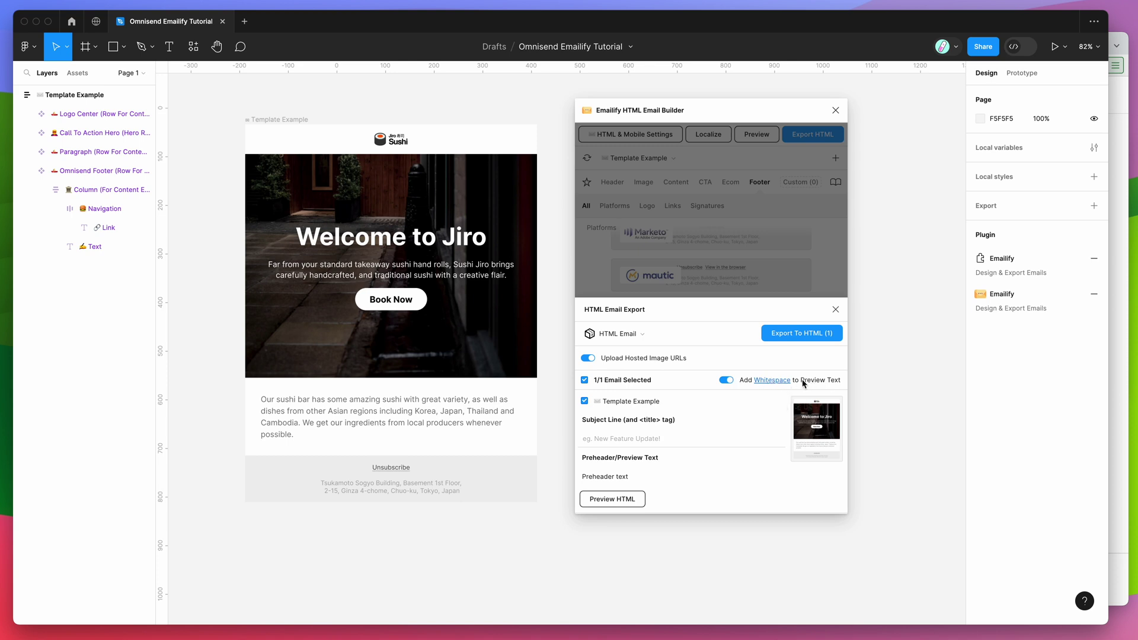
pyautogui.click(660, 474)
pyautogui.moveTo(661, 475); pyautogui.dragTo(559, 475)
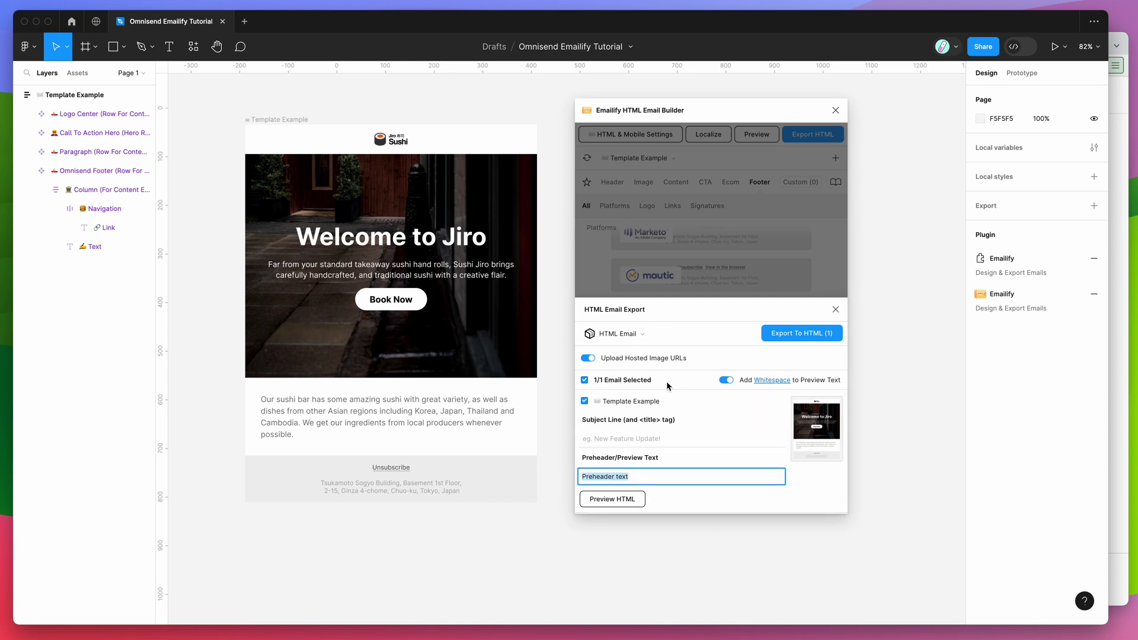
# Return to Omnisend, name the campaign "Emailify Test" and continue to choosing the email template.
pyautogui.click(1119, 356)
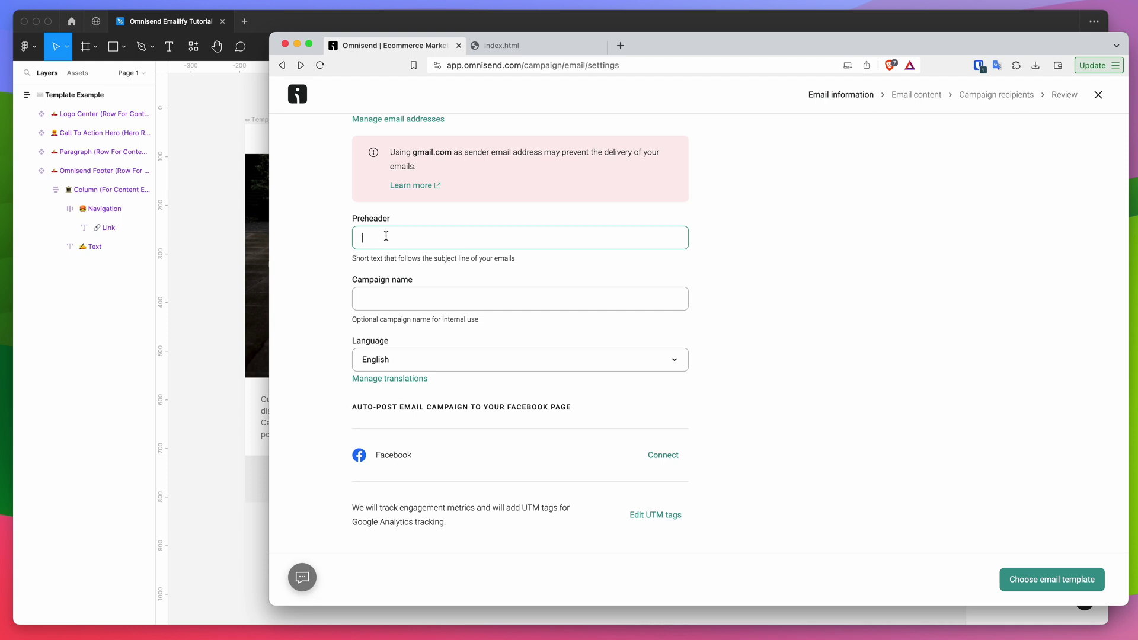
pyautogui.click(376, 294)
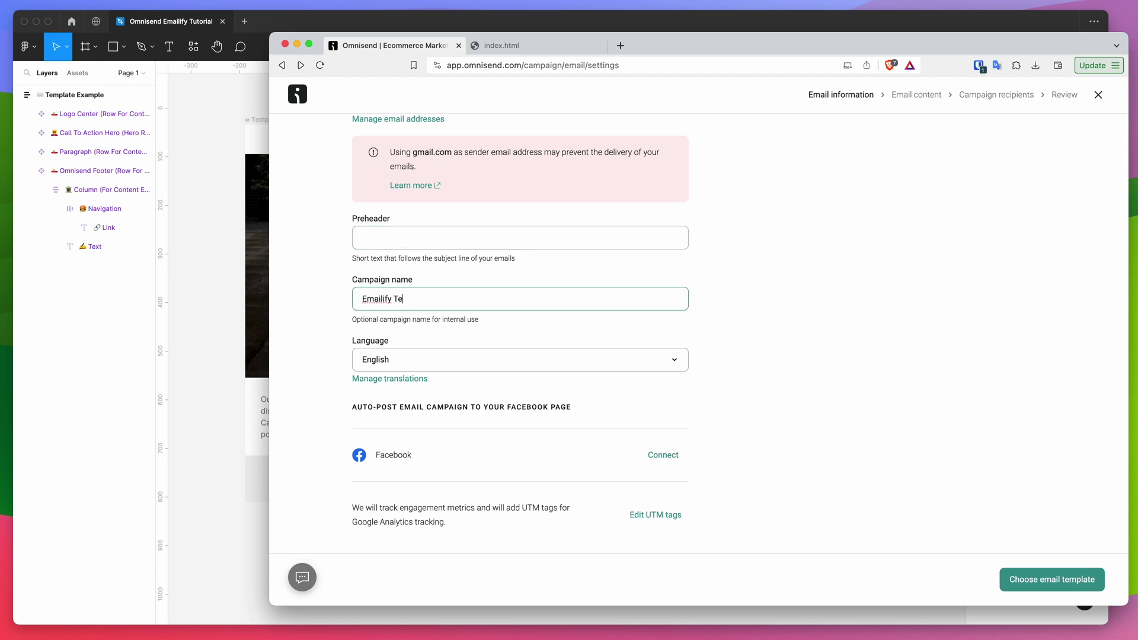
pyautogui.click(314, 328)
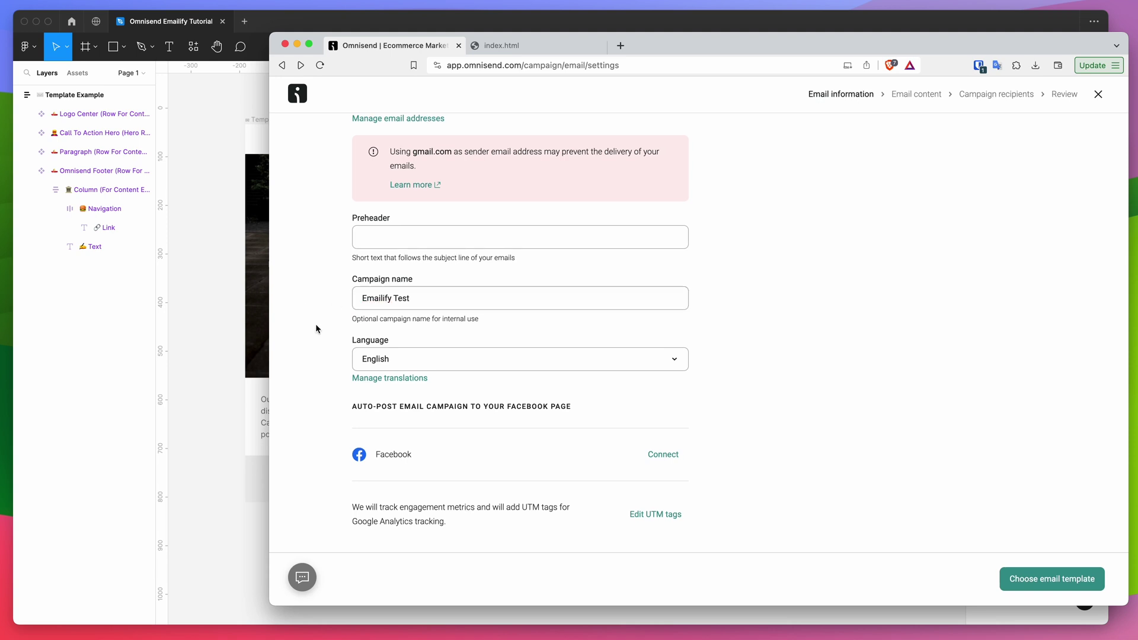
pyautogui.click(1030, 584)
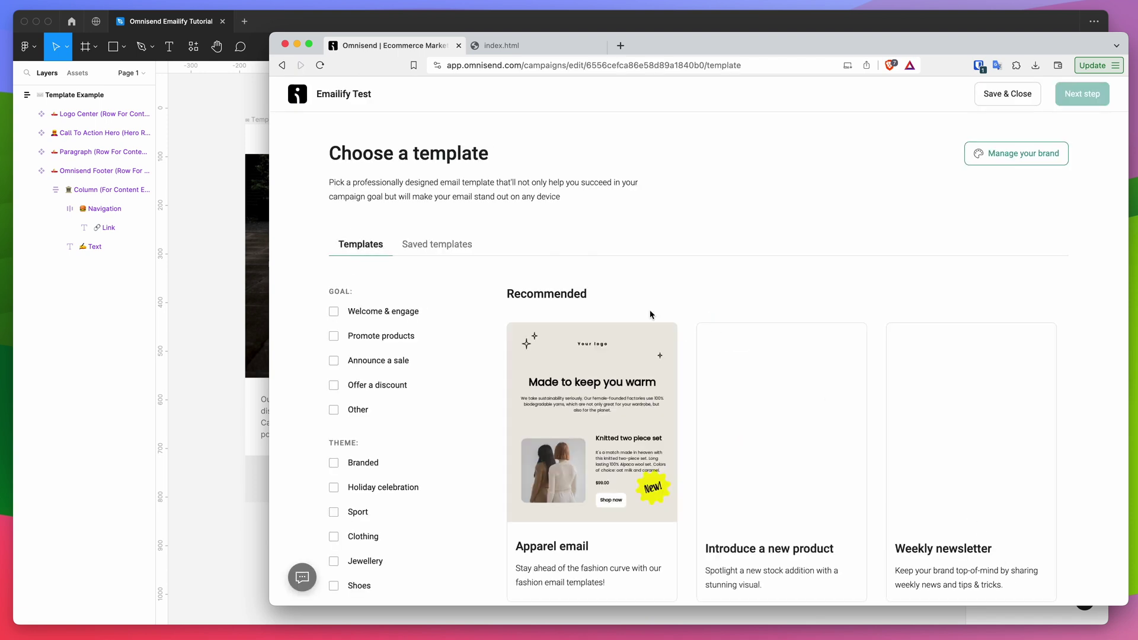
# Look through the recommended templates, then show the saved templates containing Emailify Template Example.
pyautogui.scroll(-1, 650, 314)
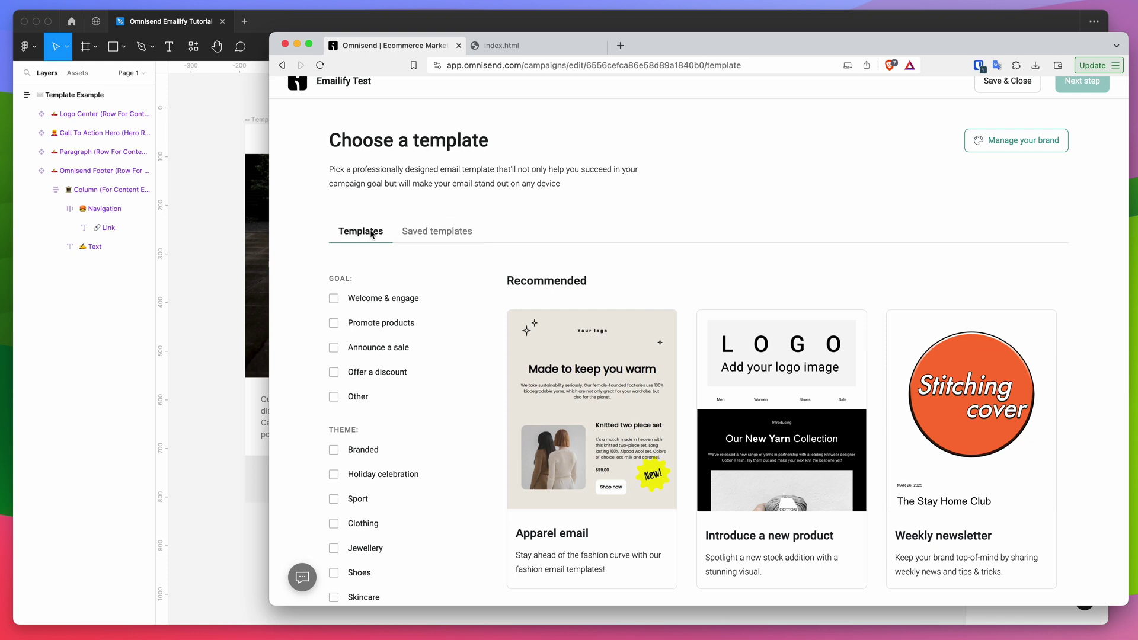
pyautogui.scroll(-2, 683, 329)
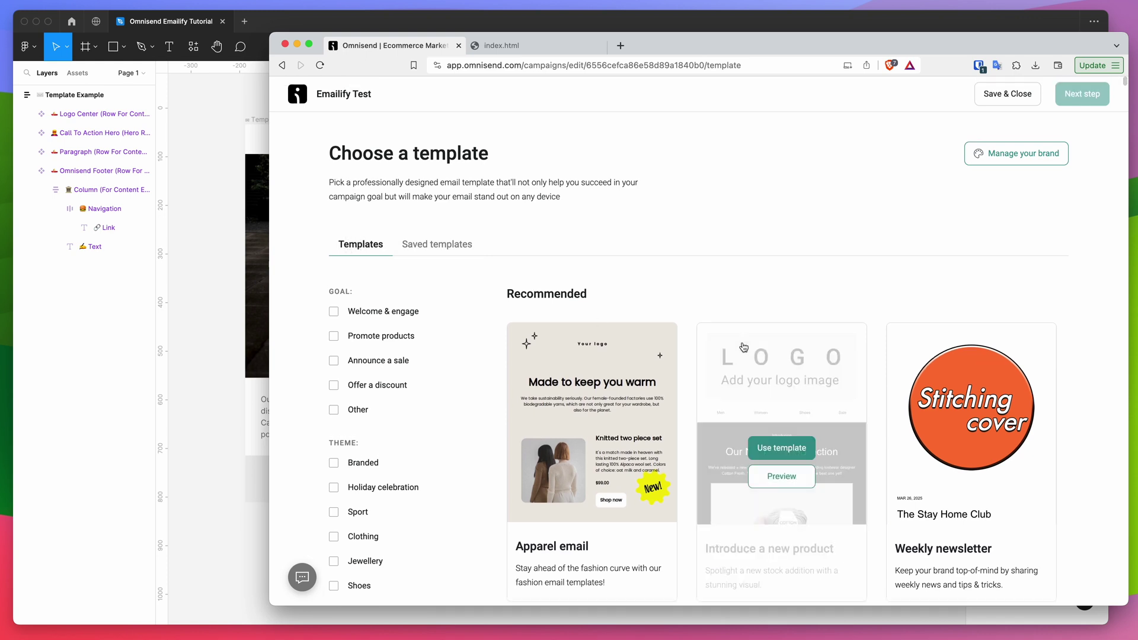
pyautogui.scroll(-3, 683, 329)
pyautogui.scroll(5, 683, 329)
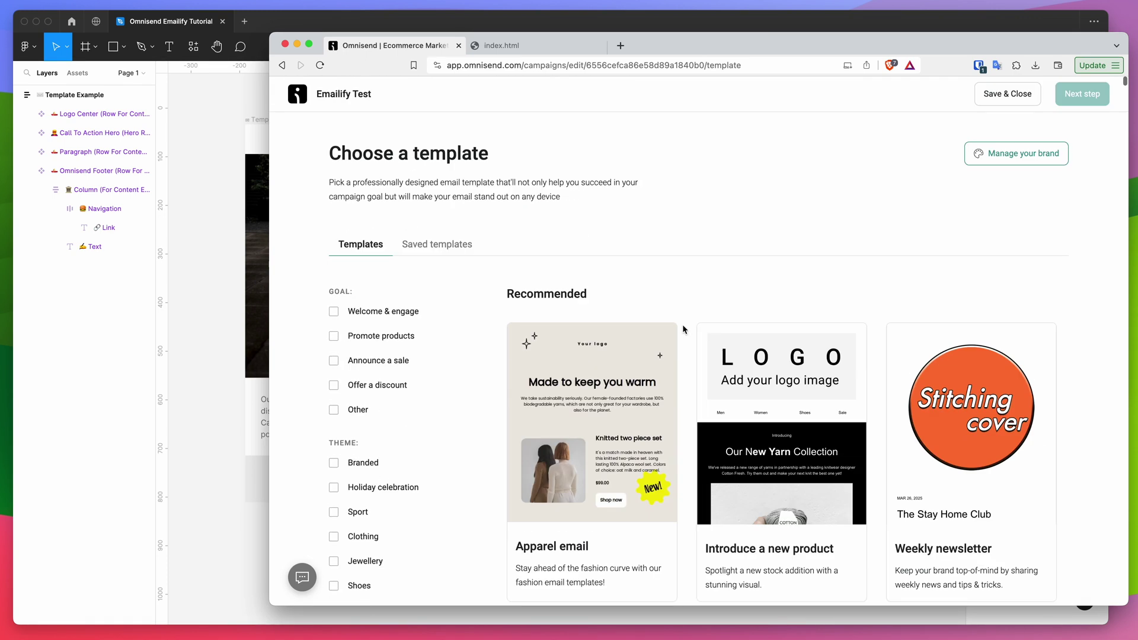
pyautogui.click(425, 252)
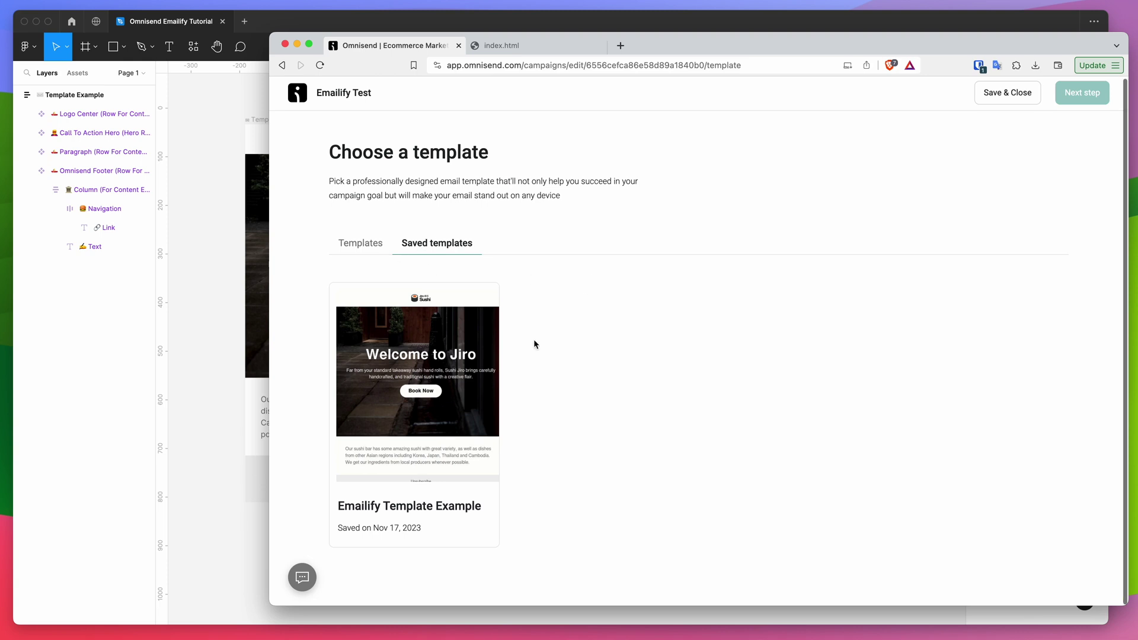
pyautogui.moveTo(433, 369)
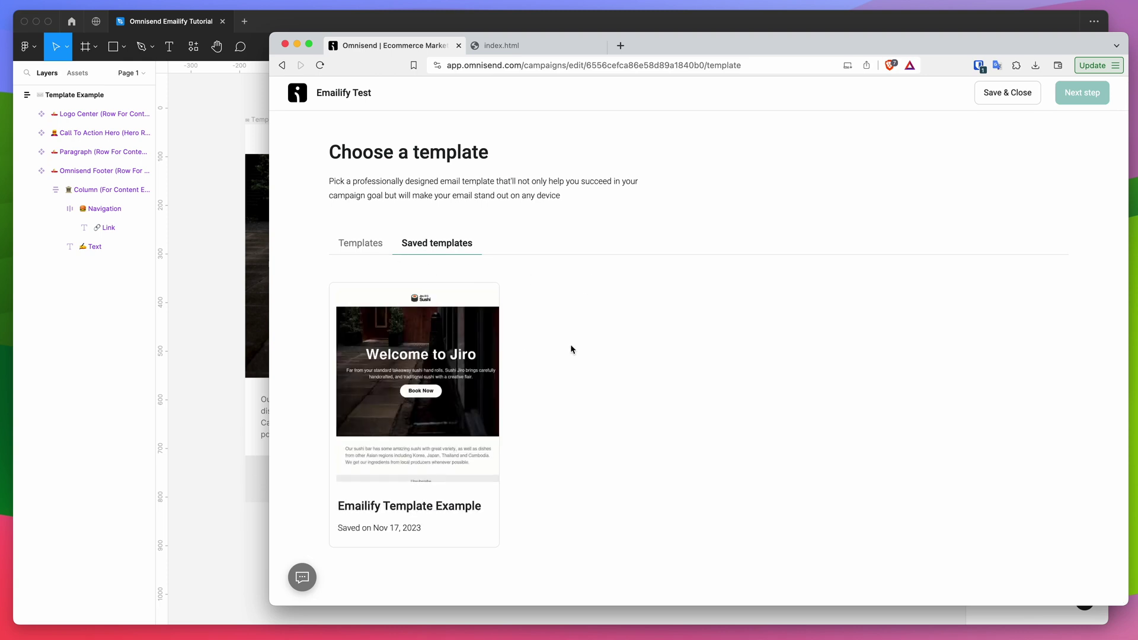
# Use the saved Emailify Template Example for the campaign and look through the loaded email down to the Omnisend badge.
pyautogui.moveTo(422, 396)
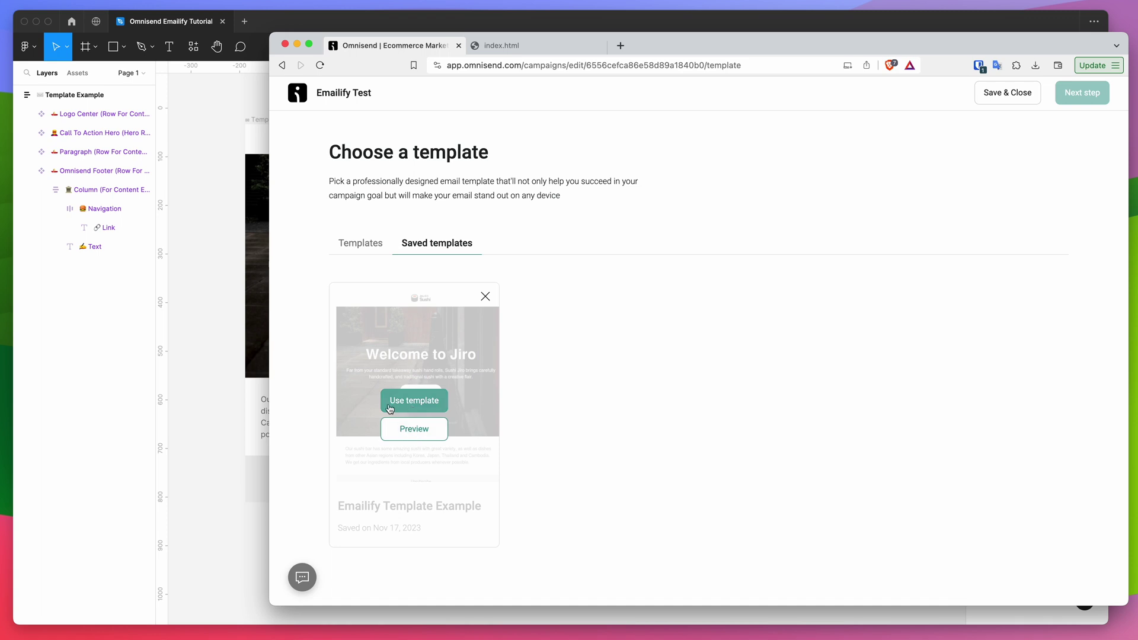
pyautogui.click(411, 403)
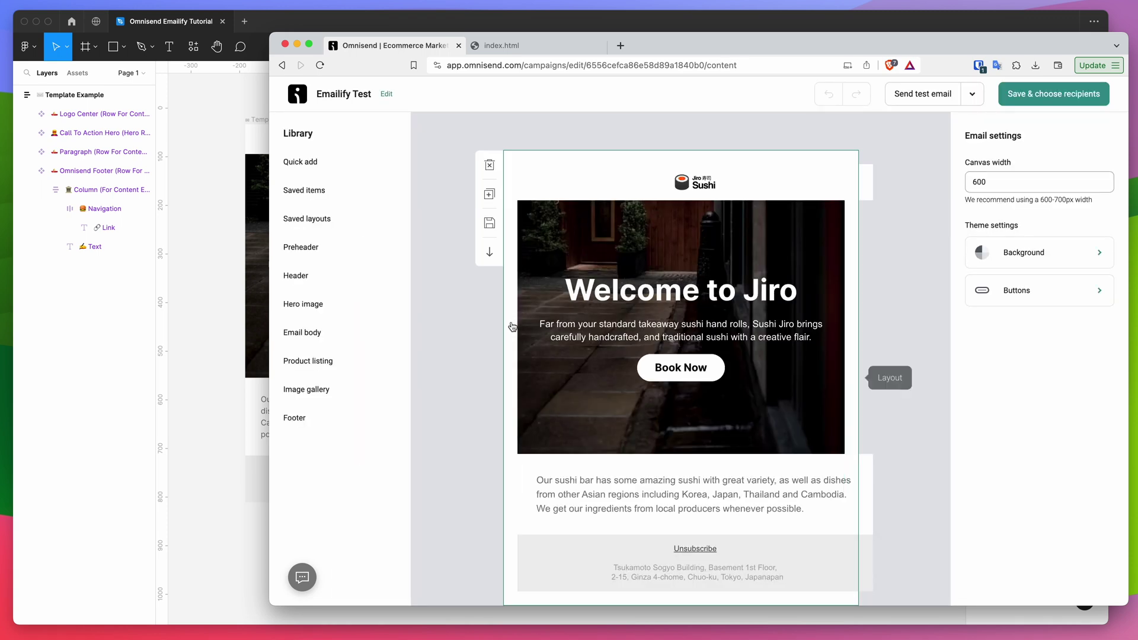
pyautogui.scroll(-4, 501, 327)
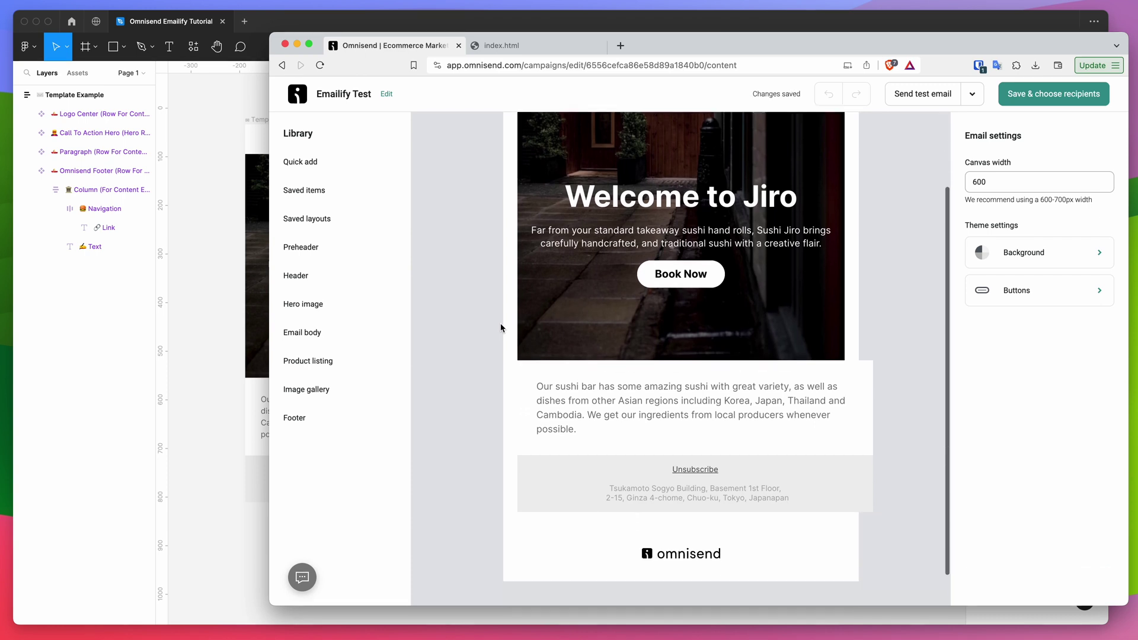
pyautogui.scroll(4, 510, 321)
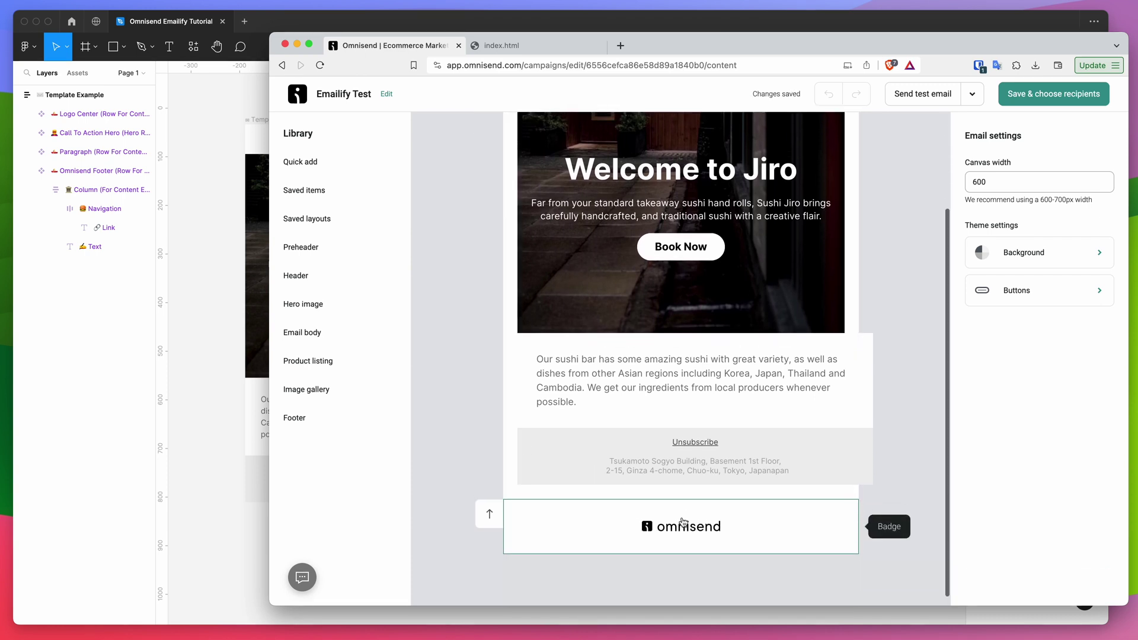
# Set the main email layout's padding to 0 px on all four sides.
pyautogui.click(509, 322)
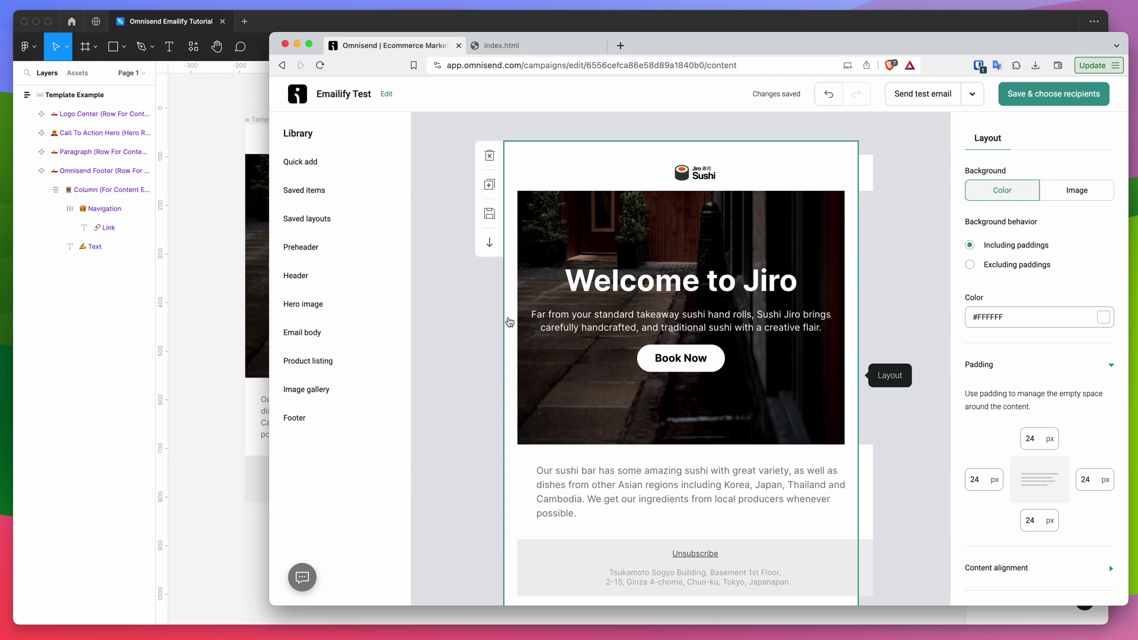
pyautogui.scroll(-1, 511, 322)
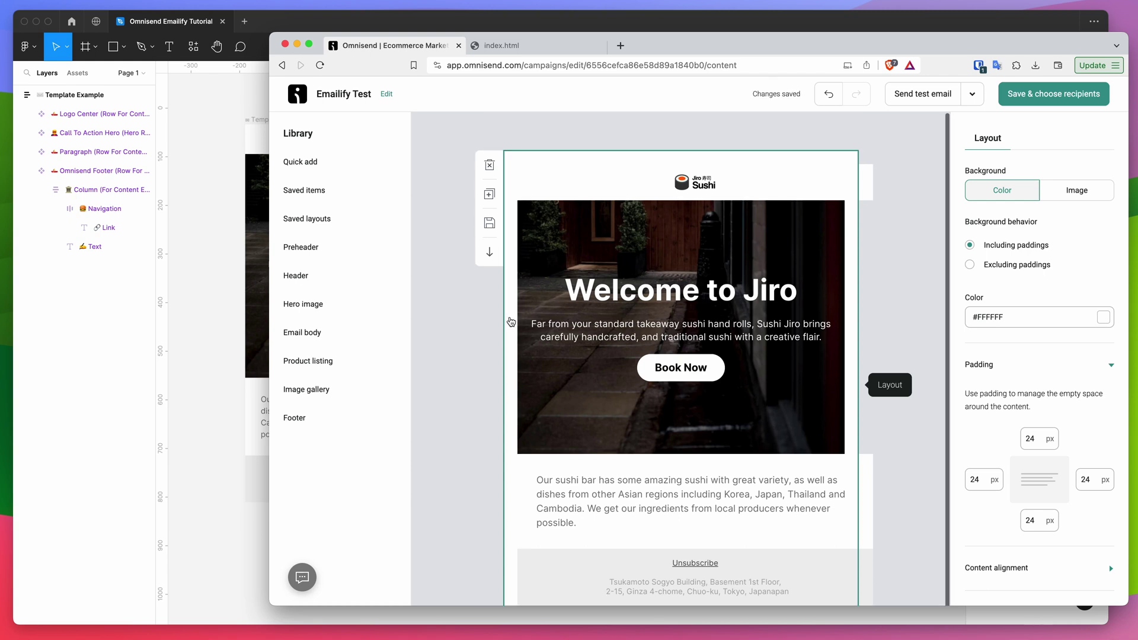
pyautogui.scroll(-2, 511, 322)
pyautogui.scroll(3, 511, 321)
pyautogui.click(1033, 441)
pyautogui.doubleClick(1033, 439)
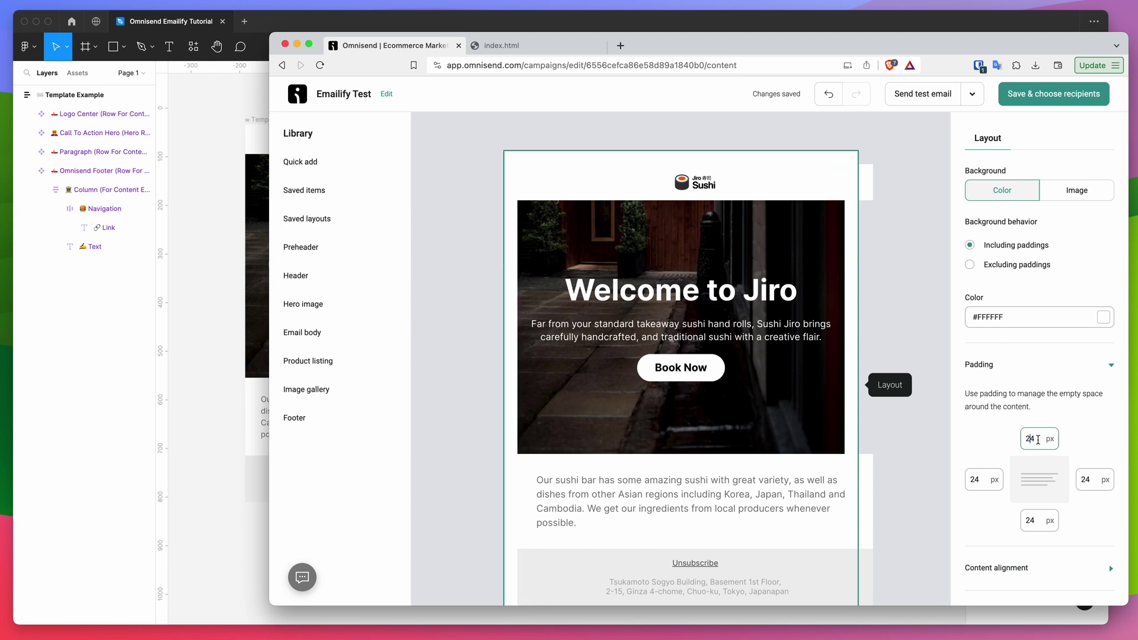
pyautogui.scroll(-1, 1001, 438)
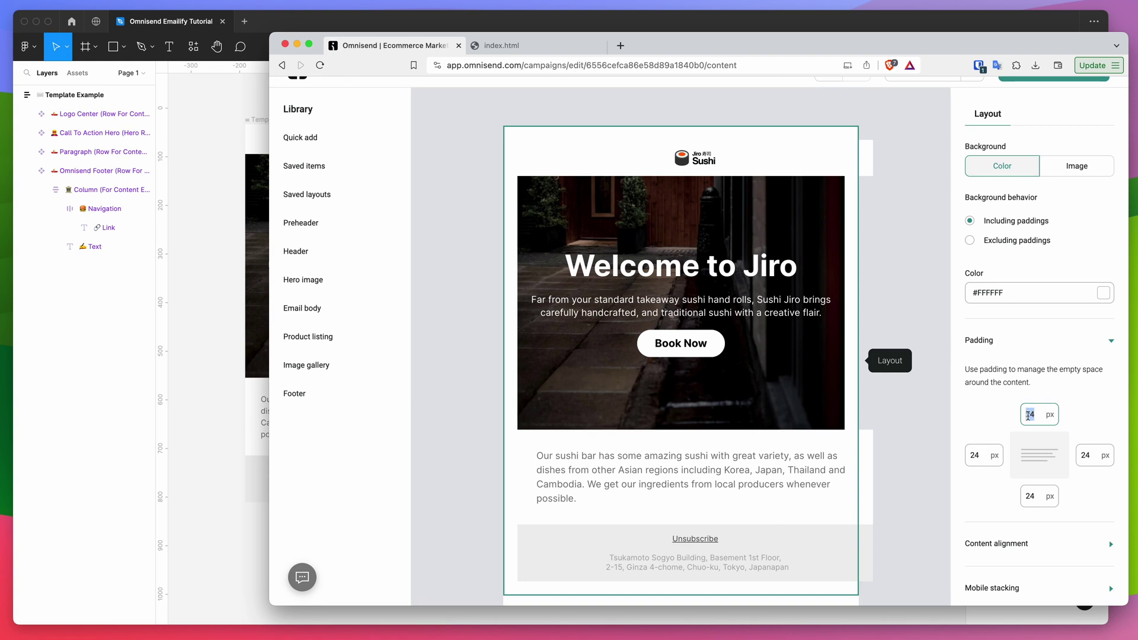
pyautogui.write('0')
pyautogui.click(979, 457)
pyautogui.write('0')
pyautogui.click(1032, 496)
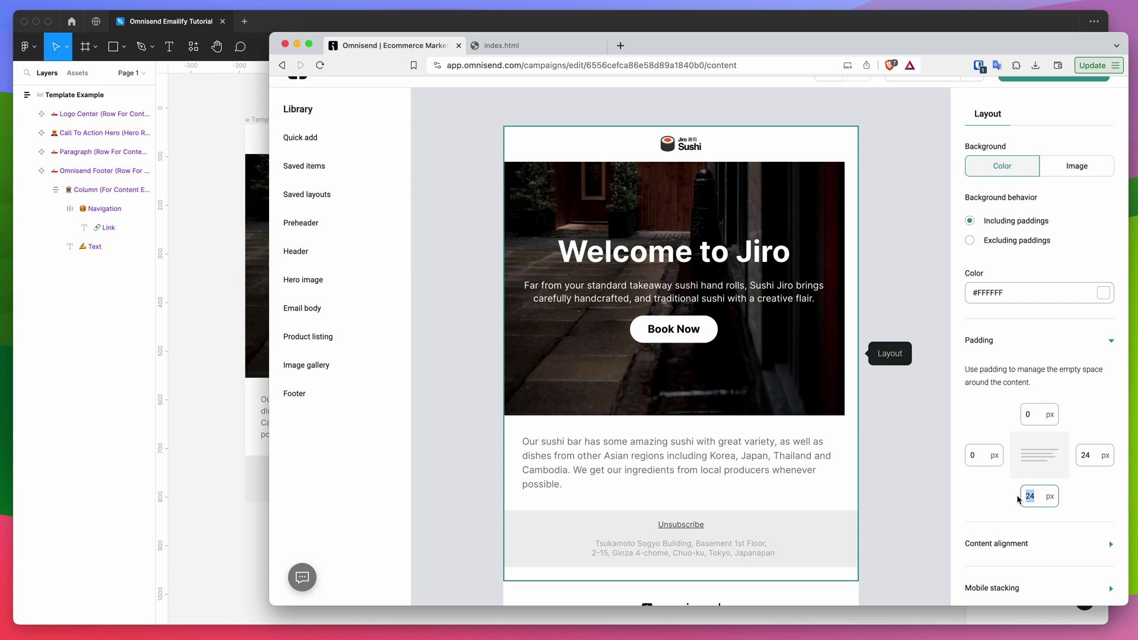
pyautogui.write('0')
pyautogui.click(1091, 459)
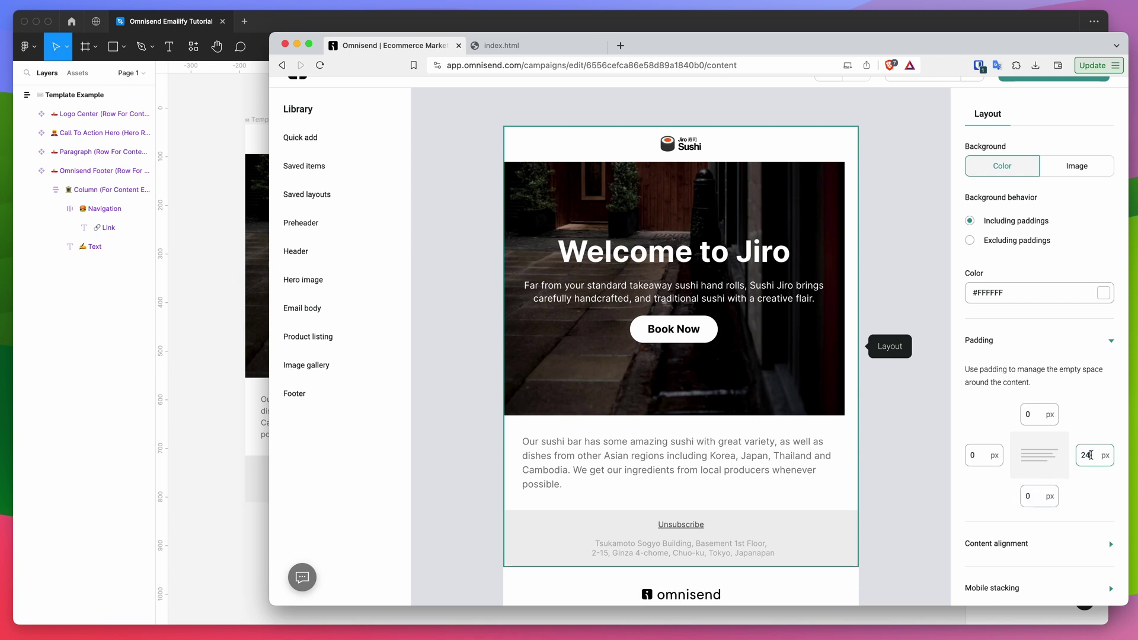
pyautogui.write('0')
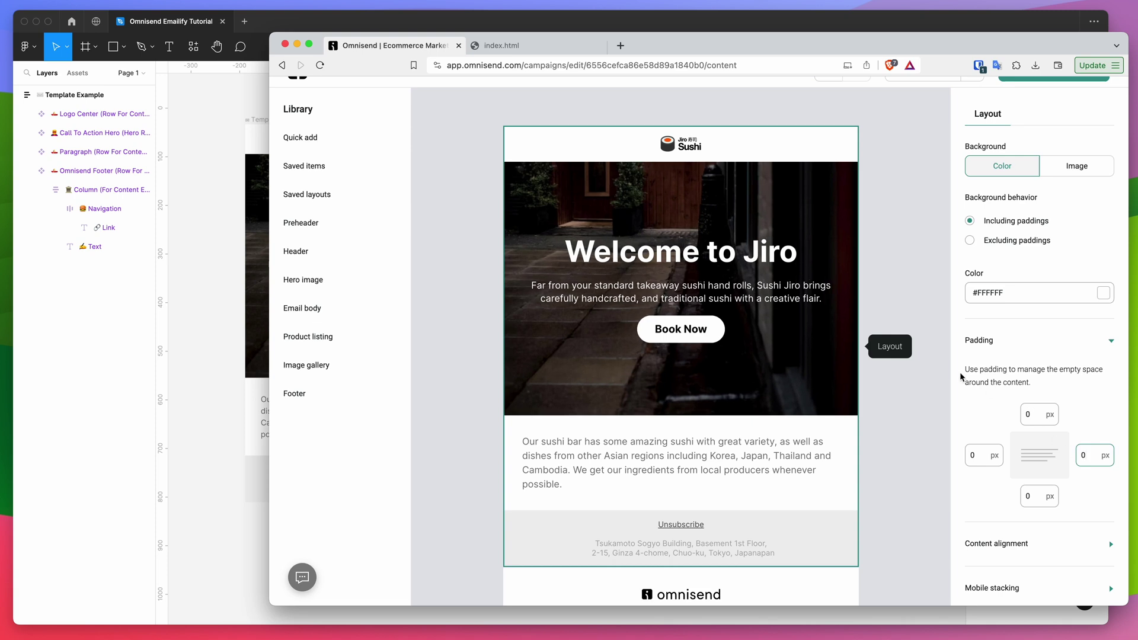
# Compare the edited email with the original design in Figma, then return to Omnisend.
pyautogui.scroll(1, 948, 364)
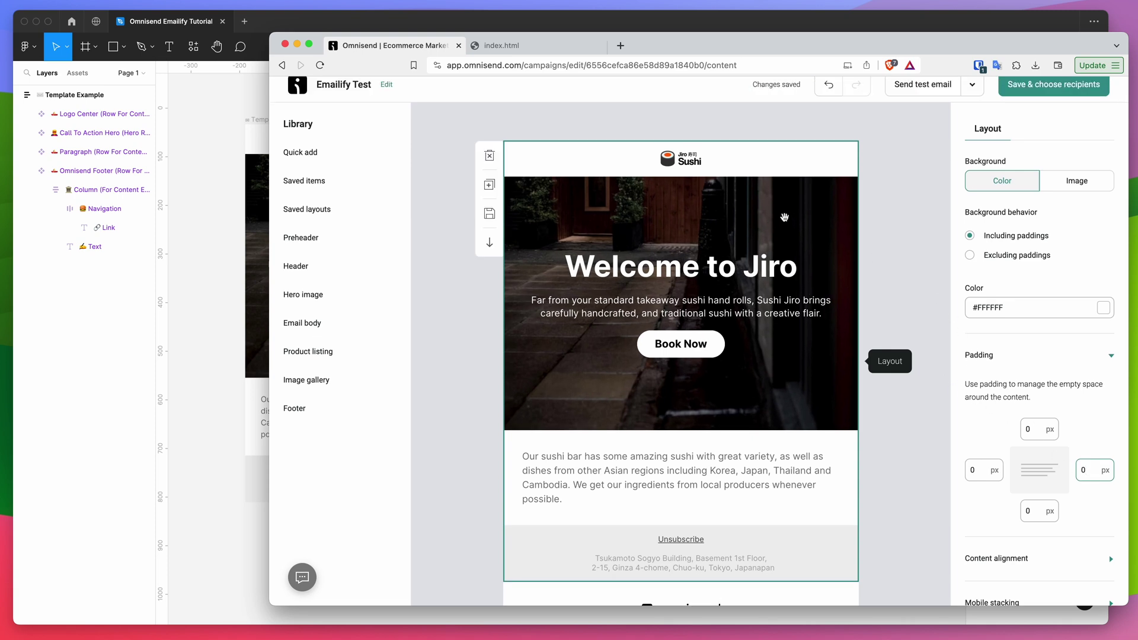
pyautogui.scroll(-1, 760, 220)
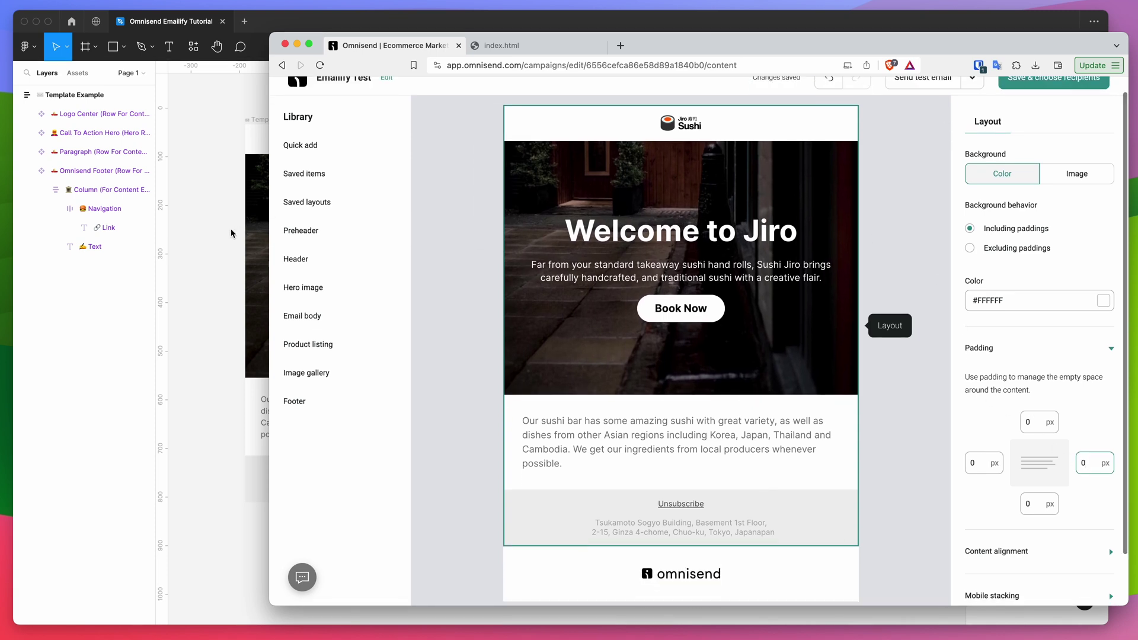
pyautogui.click(256, 229)
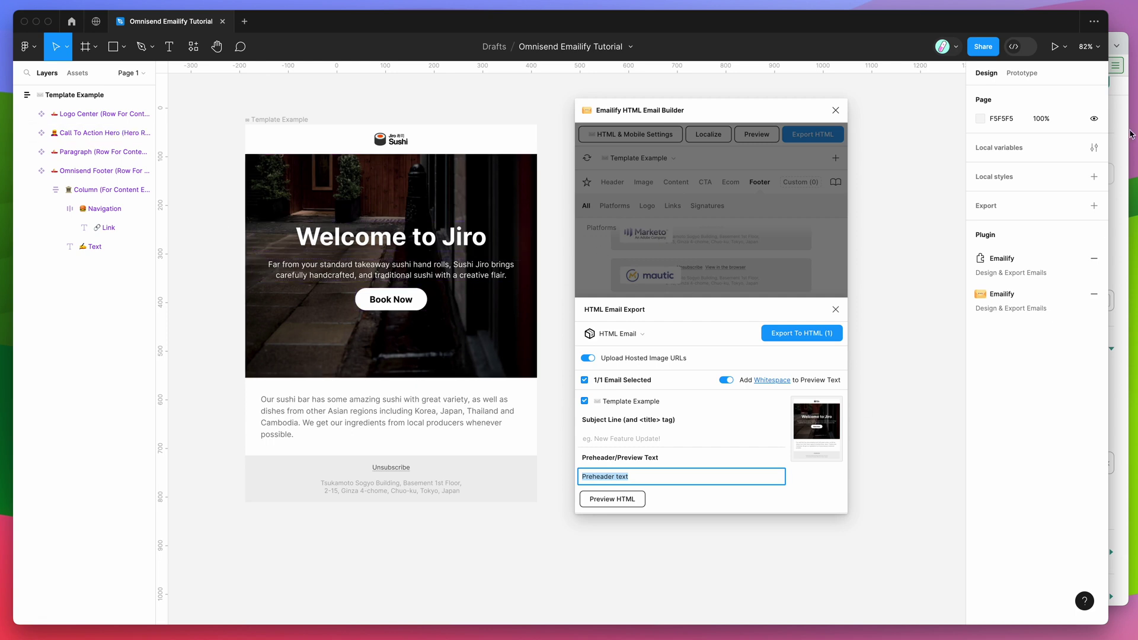
pyautogui.click(1121, 41)
pyautogui.scroll(-2, 812, 549)
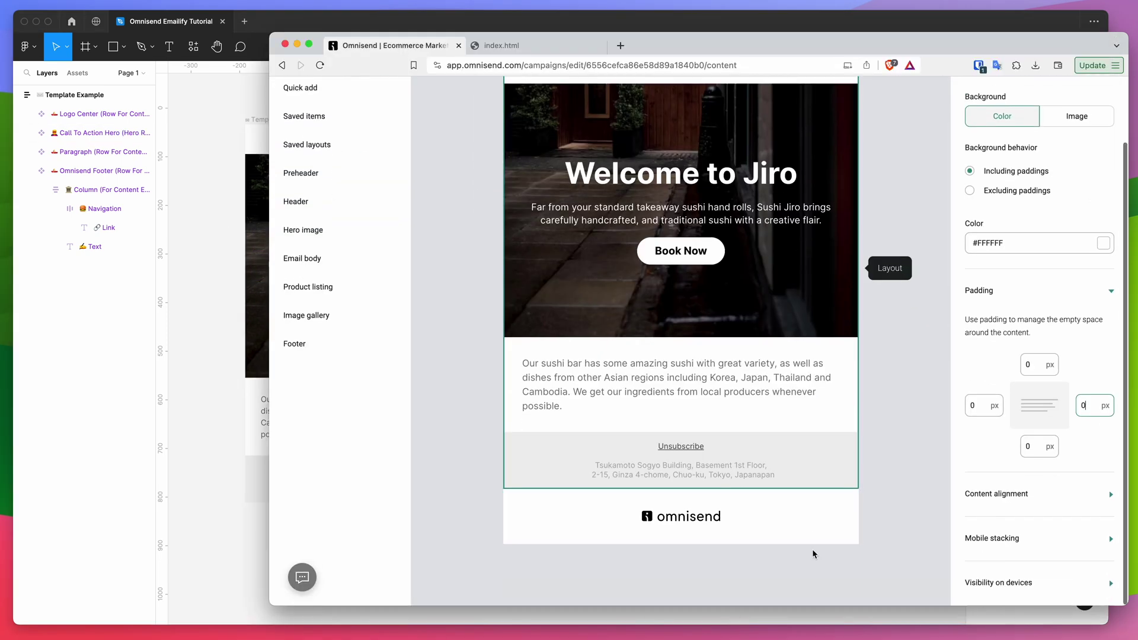
# Select the Omnisend badge below the footer and read the note about removing it.
pyautogui.click(809, 536)
pyautogui.scroll(-1, 794, 525)
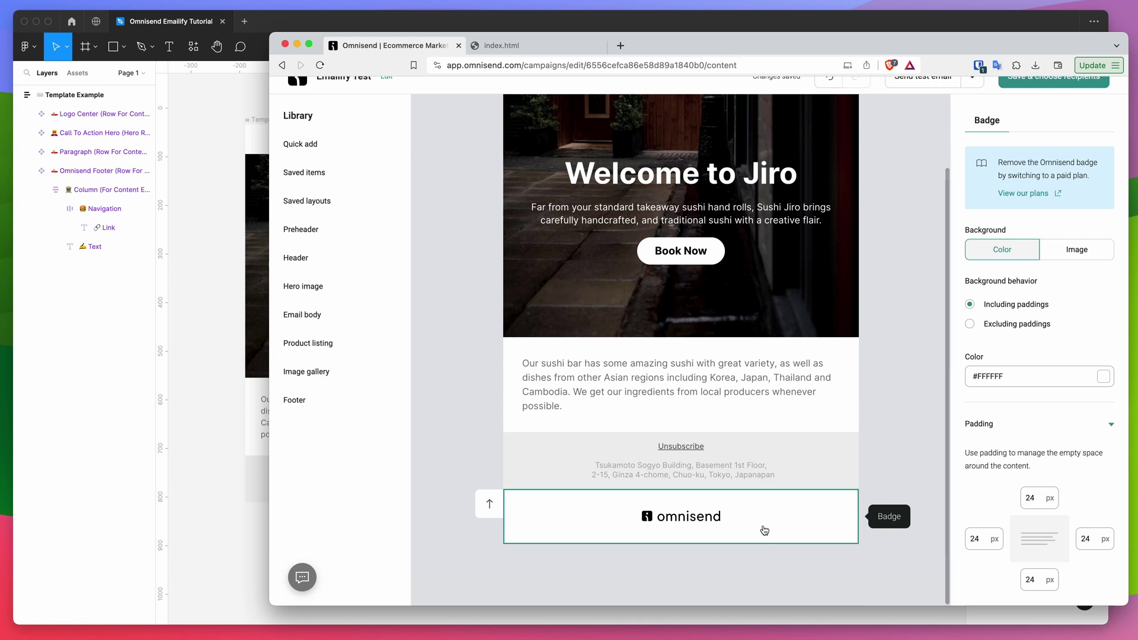
pyautogui.scroll(2, 758, 522)
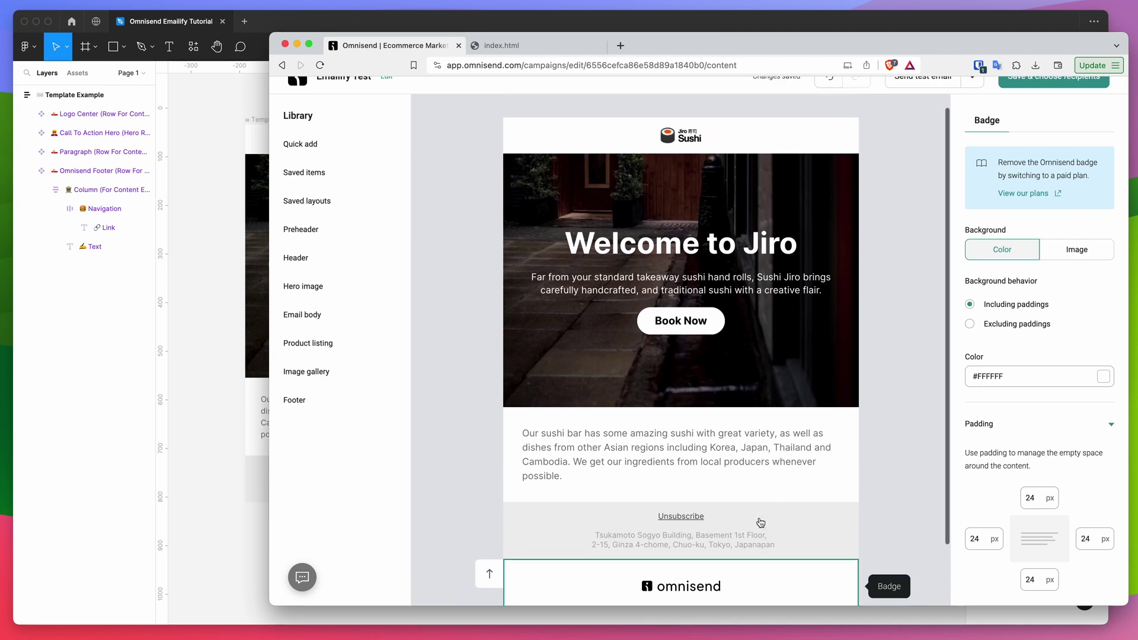
pyautogui.scroll(-2, 754, 449)
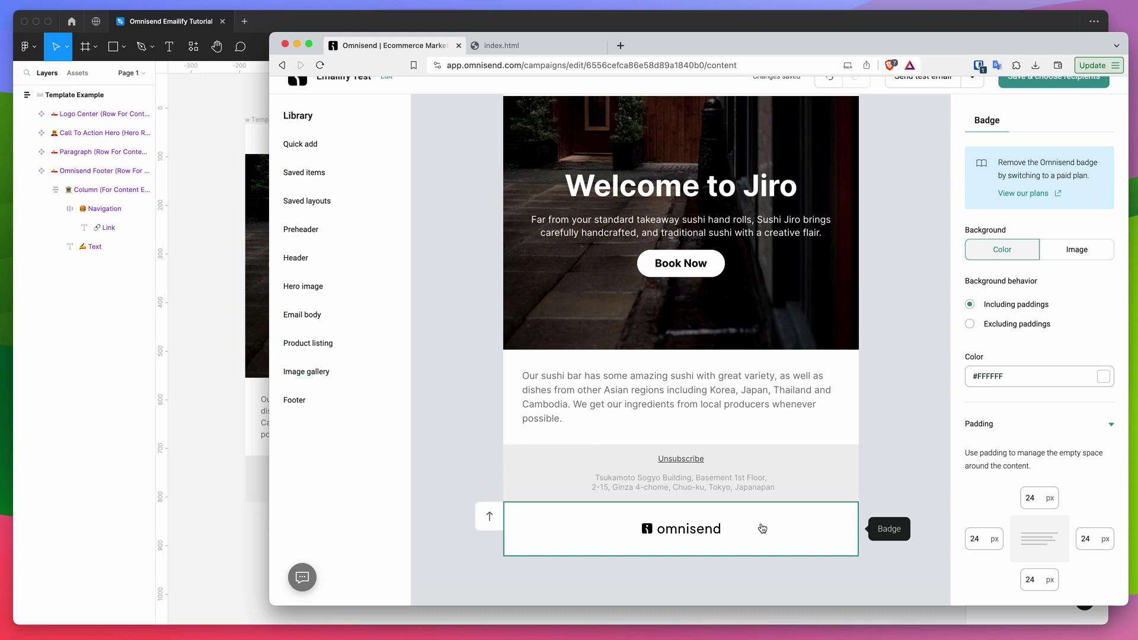
pyautogui.scroll(-1, 765, 524)
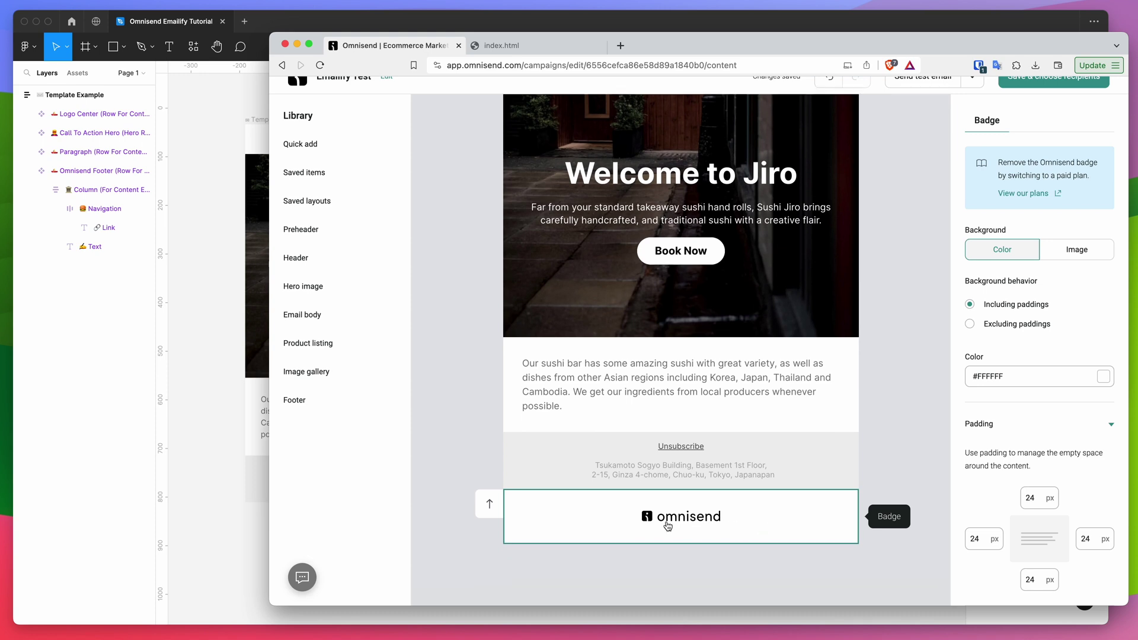
pyautogui.scroll(1, 830, 385)
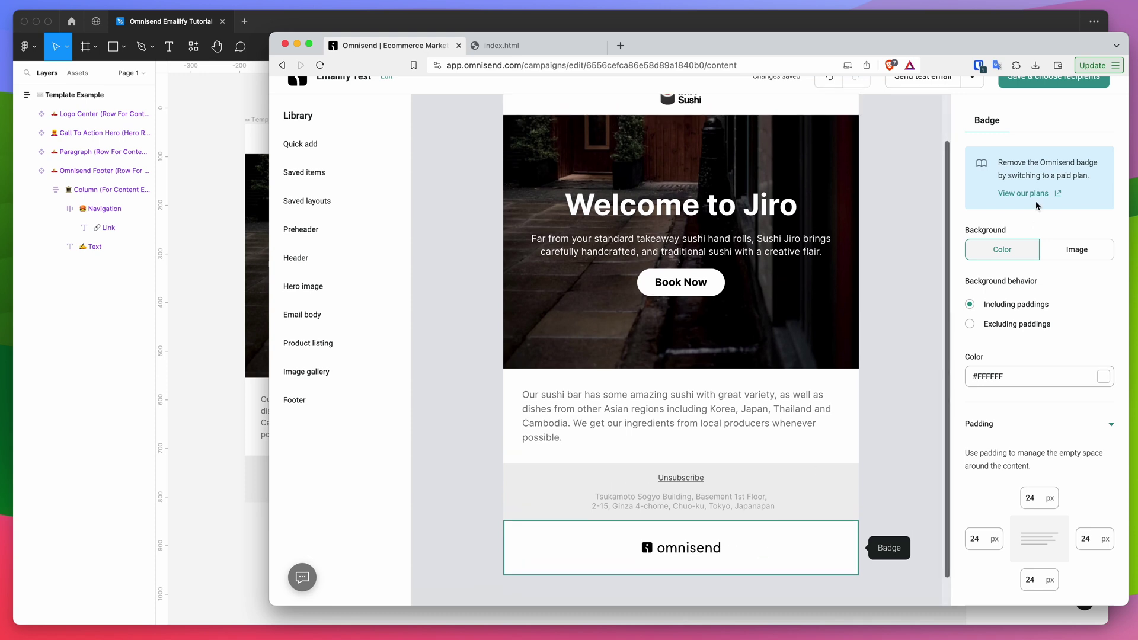
pyautogui.moveTo(998, 162)
pyautogui.mouseDown()
pyautogui.moveTo(1088, 175)
pyautogui.moveTo(1008, 173)
pyautogui.moveTo(998, 163)
pyautogui.mouseUp()
pyautogui.click(1088, 175)
pyautogui.click(998, 163)
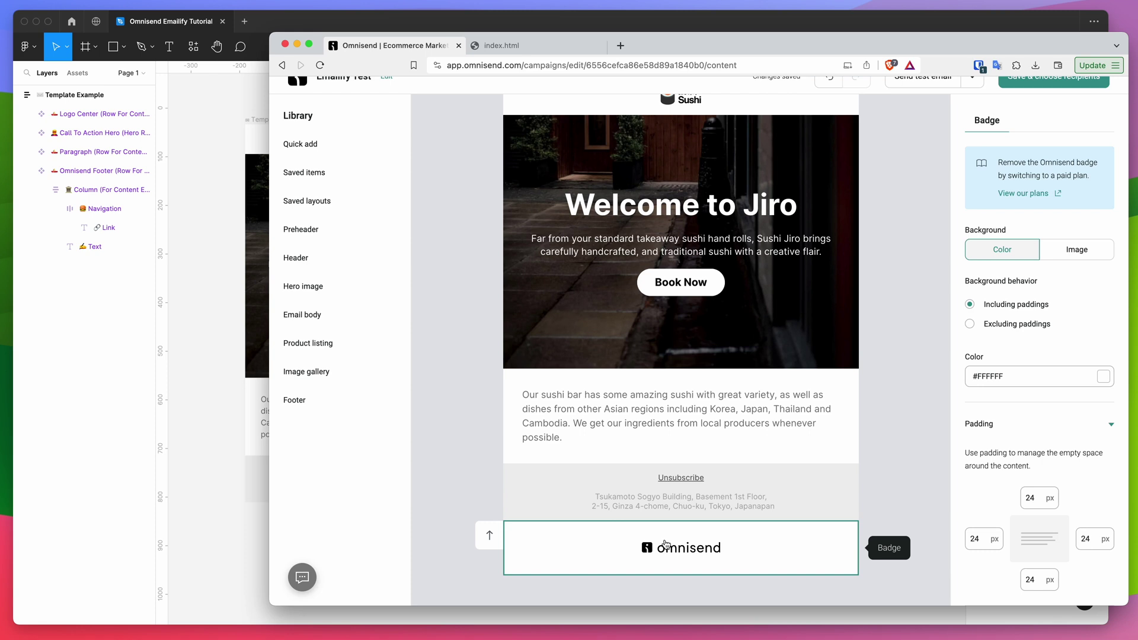
pyautogui.scroll(2, 613, 492)
pyautogui.scroll(1, 927, 221)
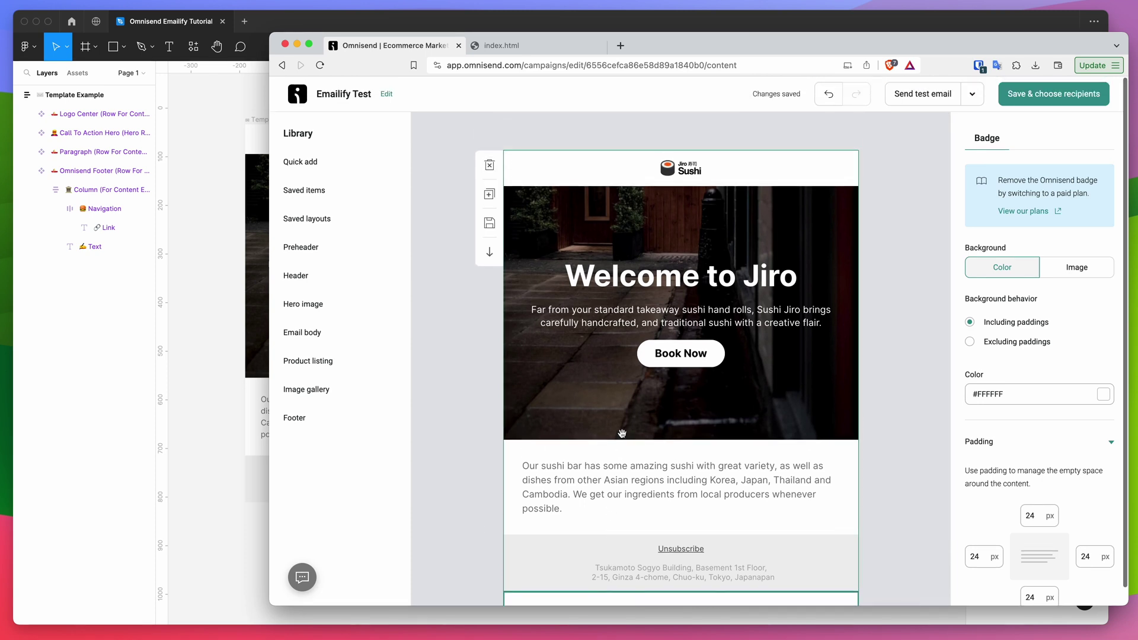
# Open the campaign email's desktop preview and check whether its heading, paragraph and footer are selectable live text.
pyautogui.click(973, 97)
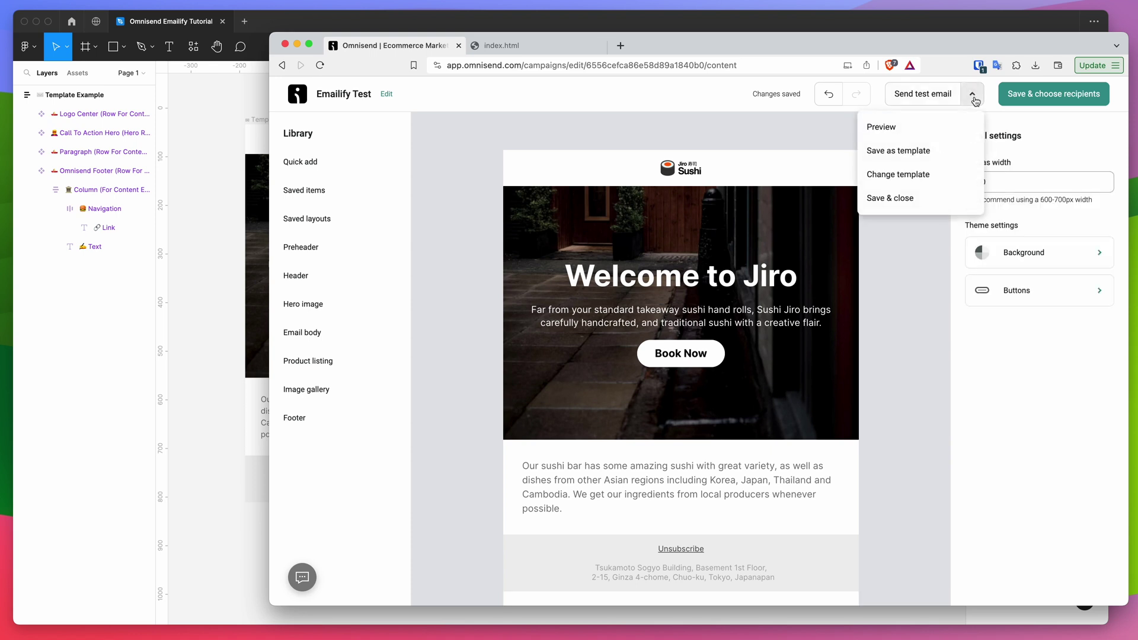
pyautogui.click(881, 127)
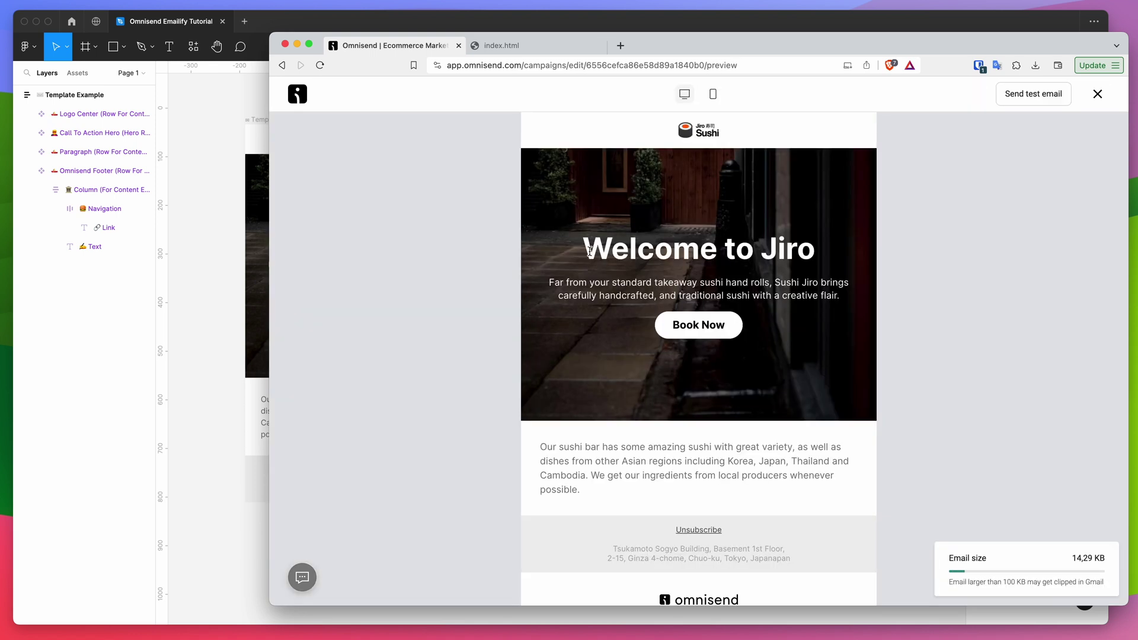
pyautogui.moveTo(515, 144); pyautogui.dragTo(757, 496)
pyautogui.click(756, 495)
pyautogui.scroll(-1, 756, 496)
pyautogui.scroll(1, 787, 553)
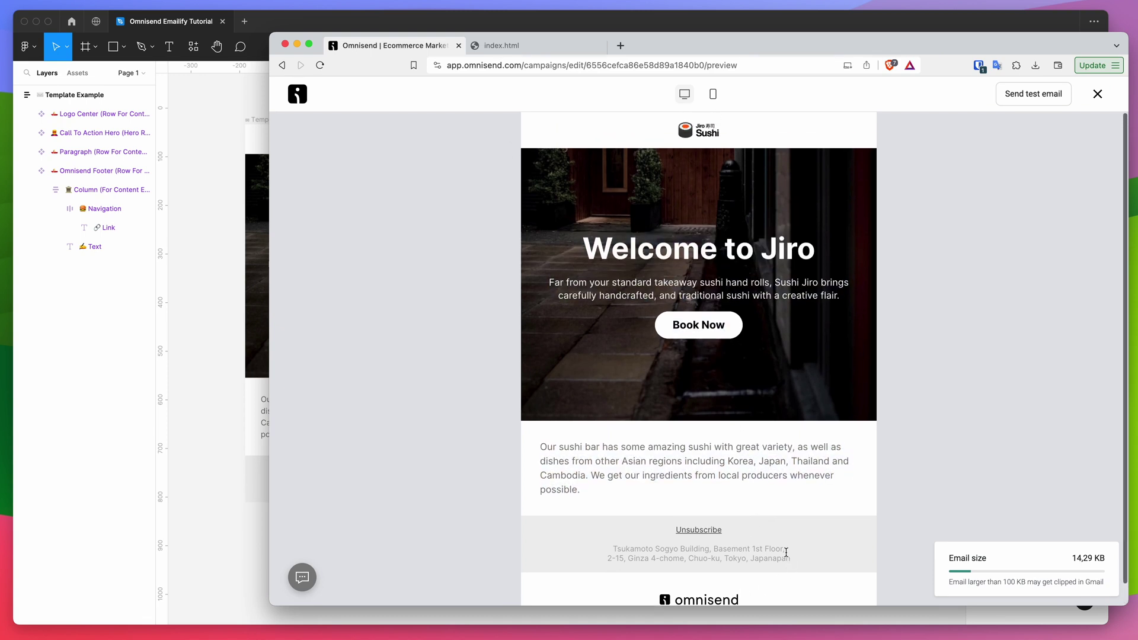
pyautogui.moveTo(787, 553); pyautogui.dragTo(636, 438)
pyautogui.click(646, 446)
pyautogui.press('super+a')
pyautogui.click(851, 300)
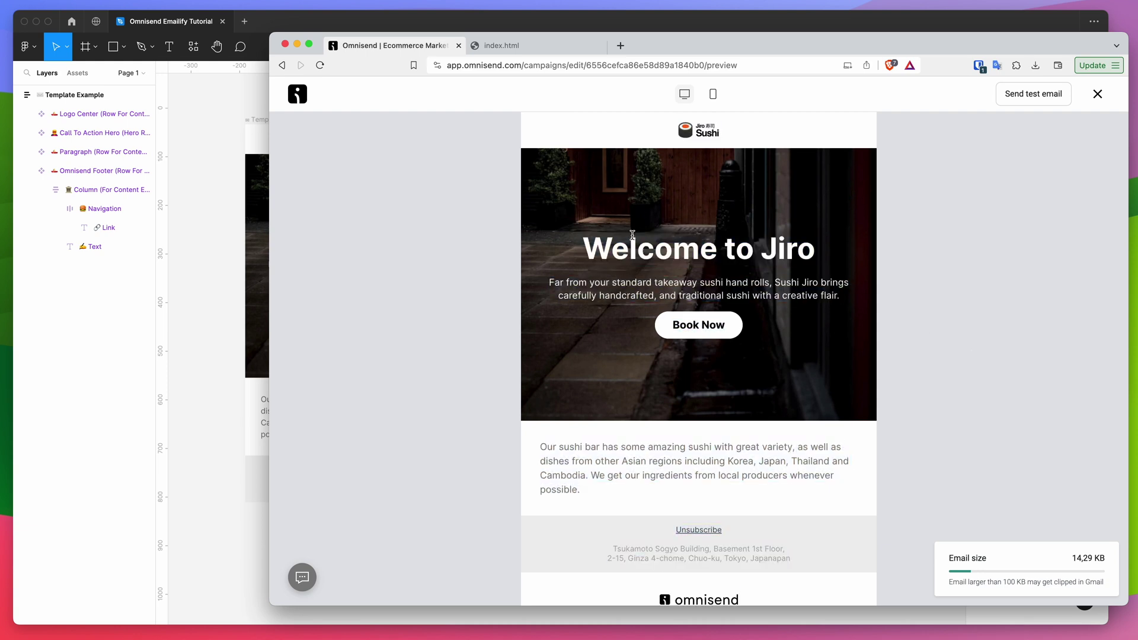
pyautogui.moveTo(513, 189); pyautogui.dragTo(857, 320)
pyautogui.click(812, 289)
# Check the email's layout and text in the mobile preview, then return to desktop view and close the preview.
pyautogui.click(713, 95)
pyautogui.scroll(-5, 682, 241)
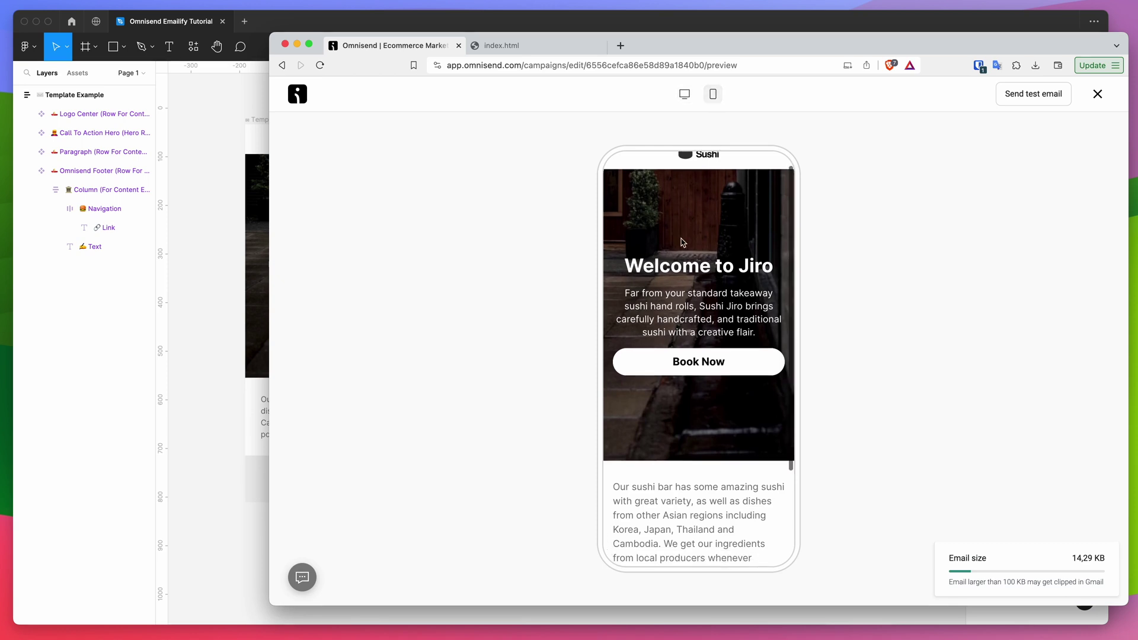
pyautogui.scroll(5, 682, 267)
pyautogui.moveTo(674, 273); pyautogui.dragTo(735, 350)
pyautogui.click(733, 347)
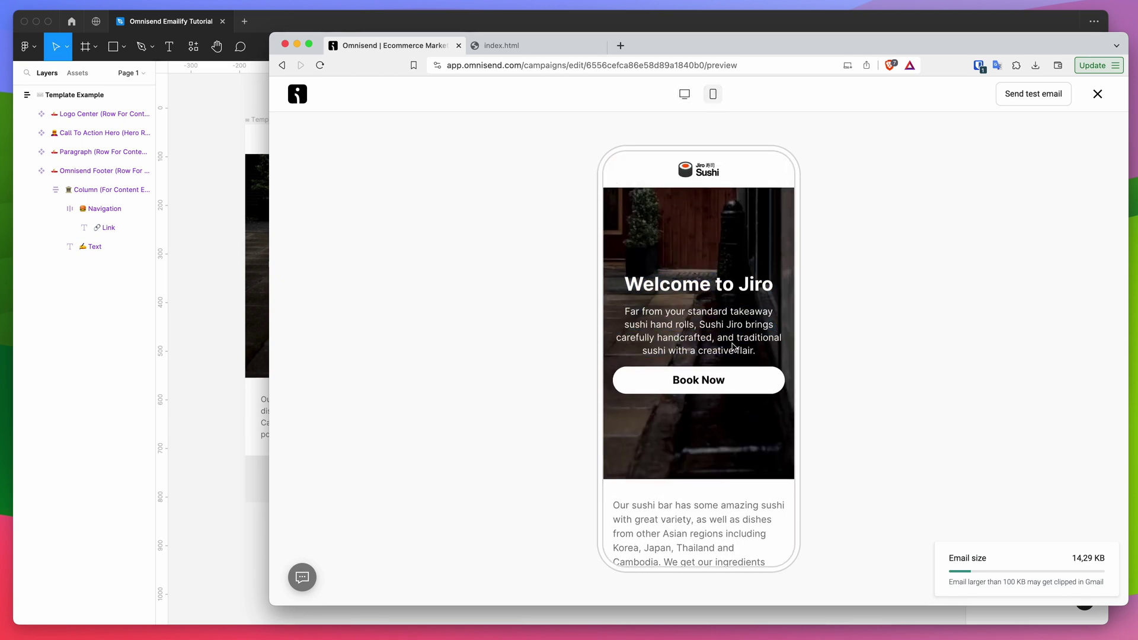
pyautogui.click(684, 93)
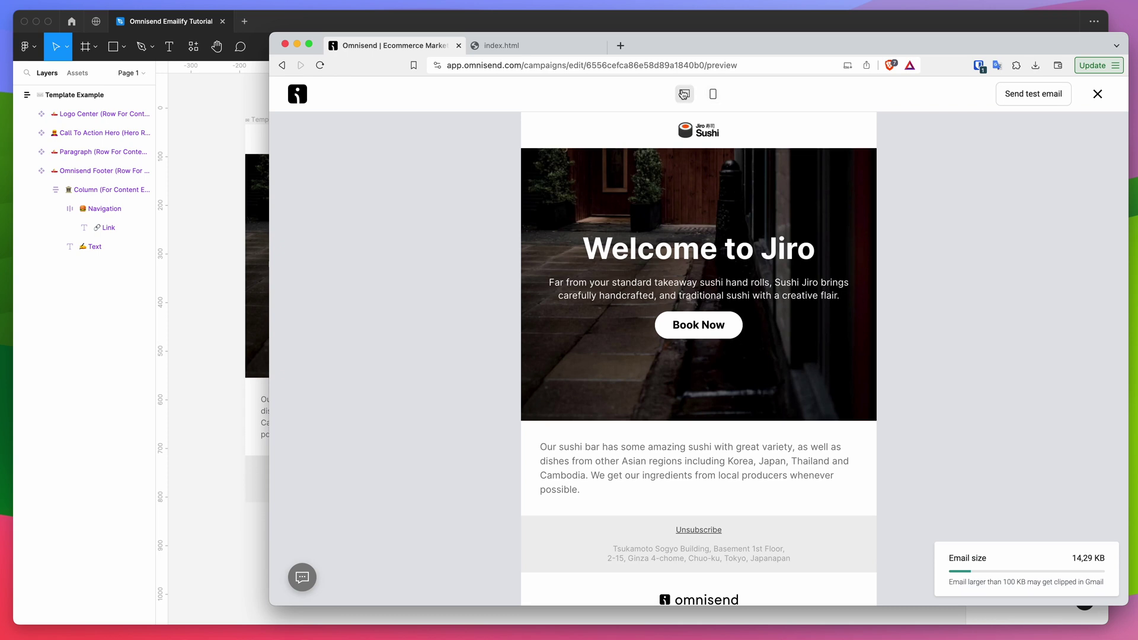
pyautogui.click(1097, 94)
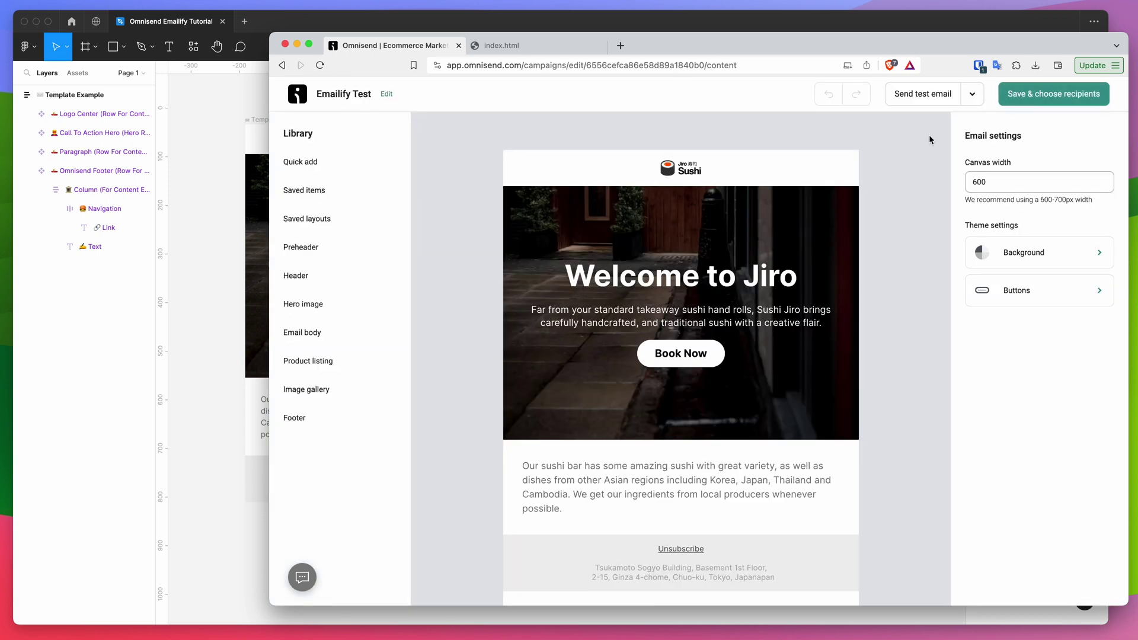
# Save the email content, choose All subscribers as recipients and continue to the campaign review.
pyautogui.click(1031, 106)
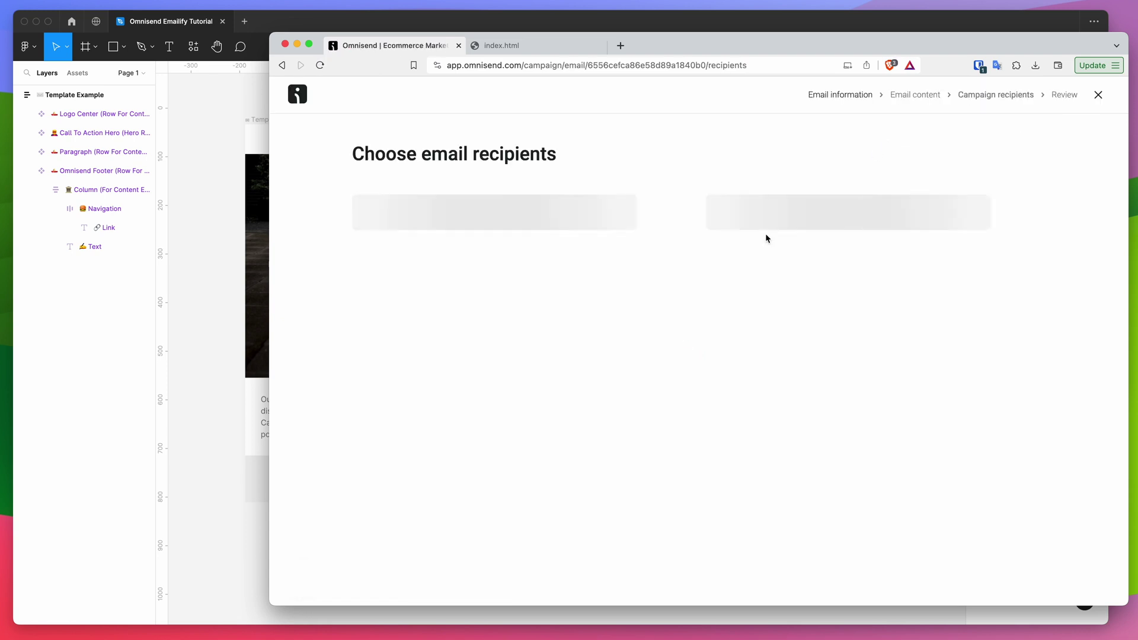
pyautogui.click(408, 269)
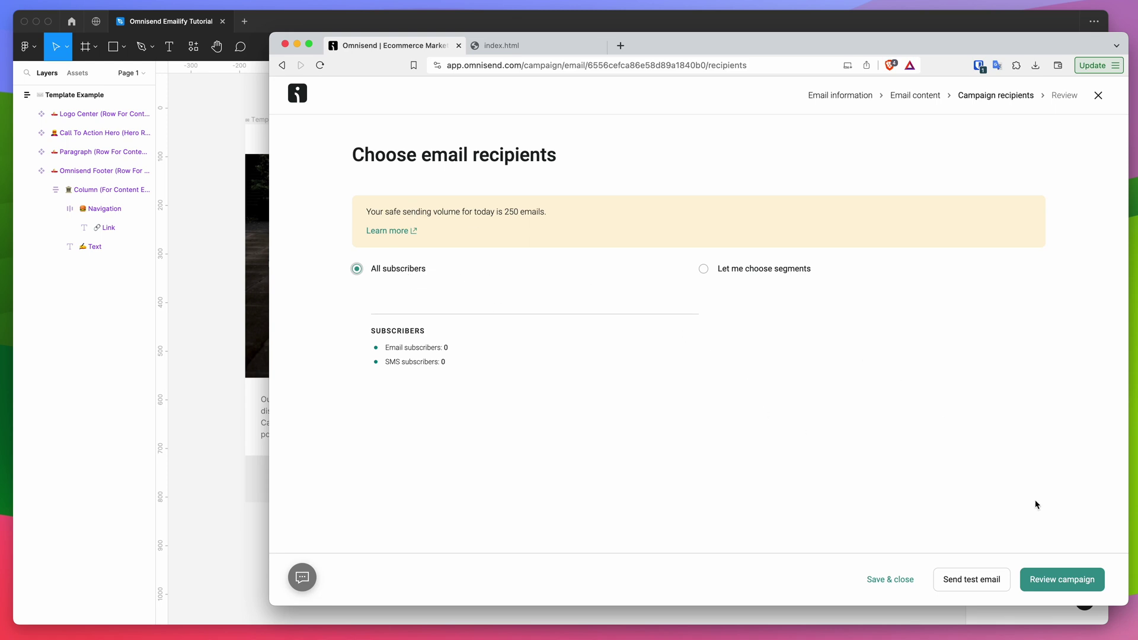
pyautogui.click(1048, 578)
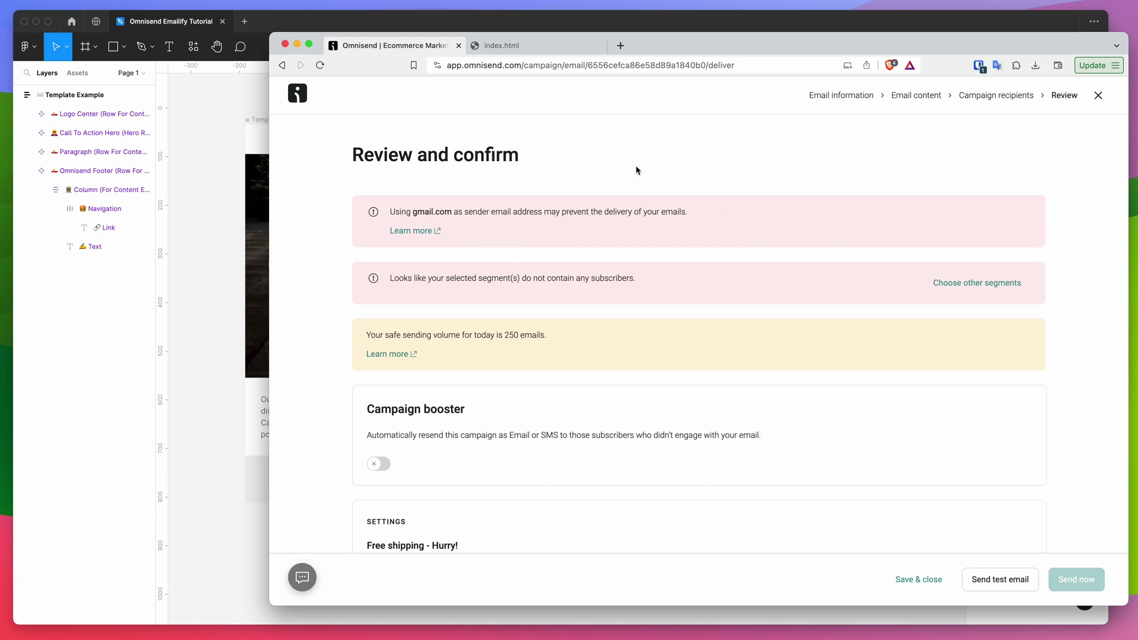
# Switch to Figma and view the Template Example email beside Emailify's HTML export settings.
pyautogui.click(599, 45)
pyautogui.click(219, 152)
pyautogui.click(264, 145)
pyautogui.click(317, 127)
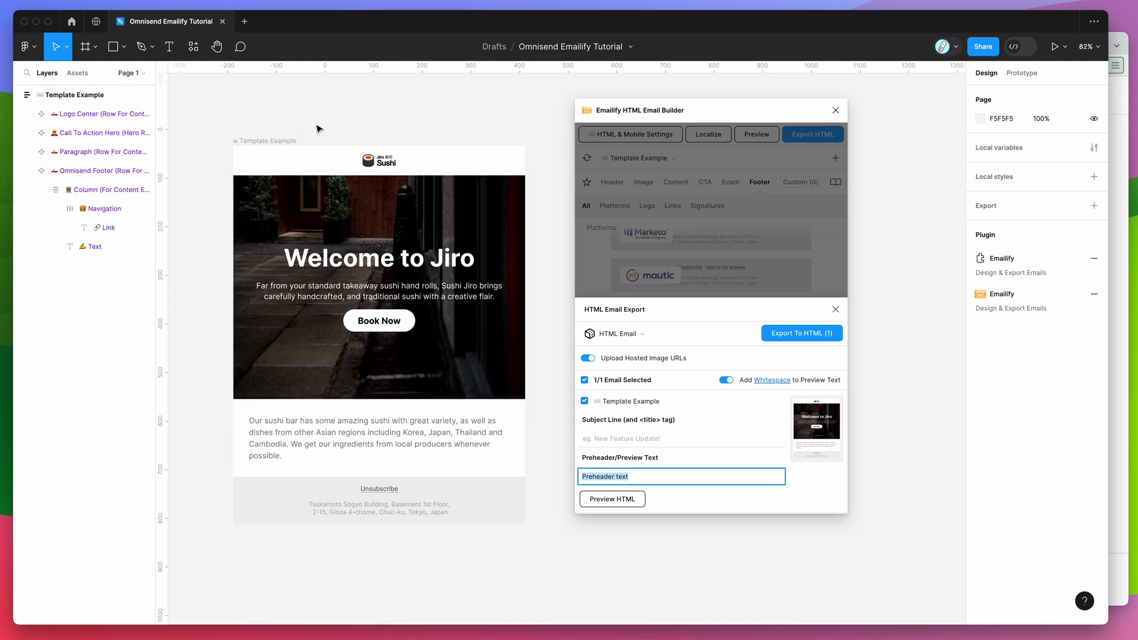
pyautogui.hscroll(2, 319, 127)
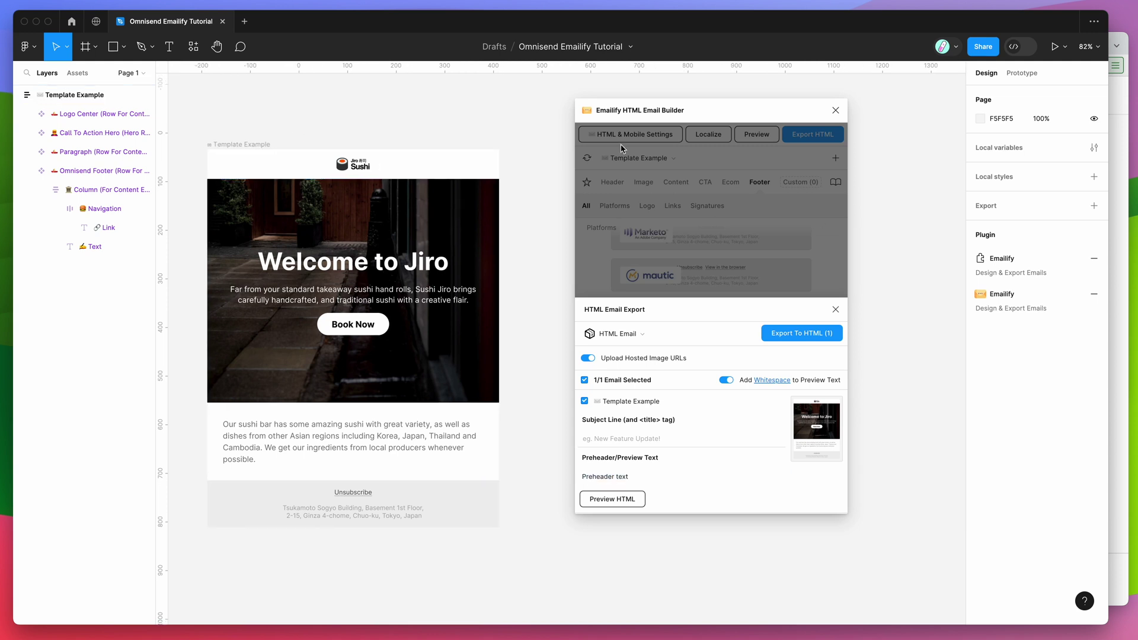
# Switch to Omnisend and examine the sender address warning on the campaign's Review and confirm page.
pyautogui.click(1123, 393)
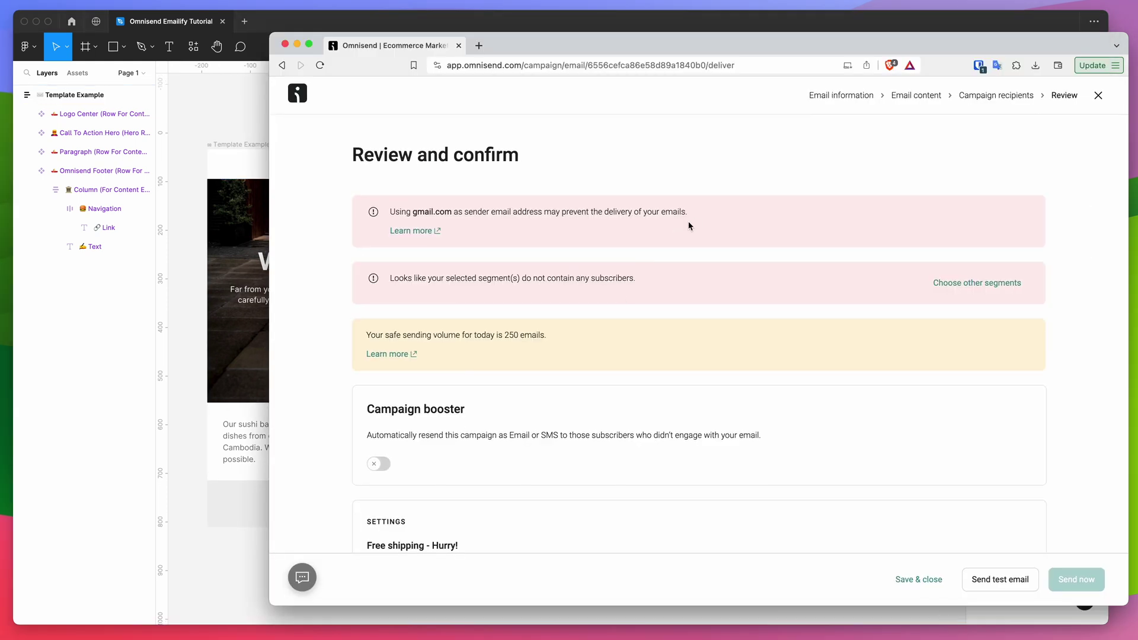
pyautogui.moveTo(689, 211); pyautogui.dragTo(391, 211)
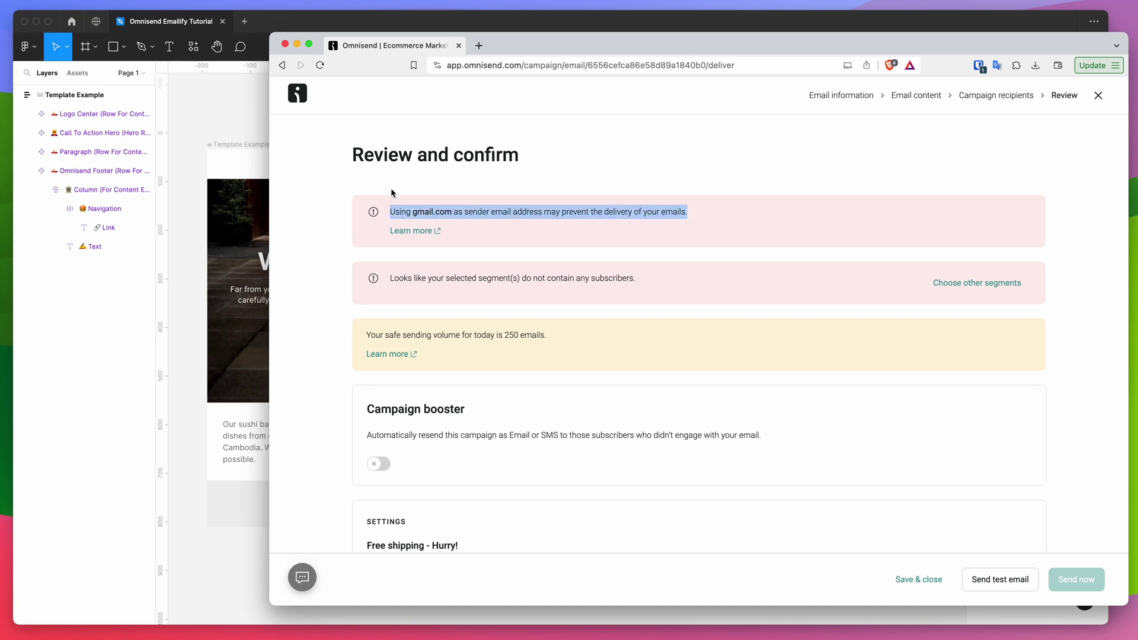
pyautogui.click(391, 202)
pyautogui.moveTo(351, 153); pyautogui.dragTo(533, 153)
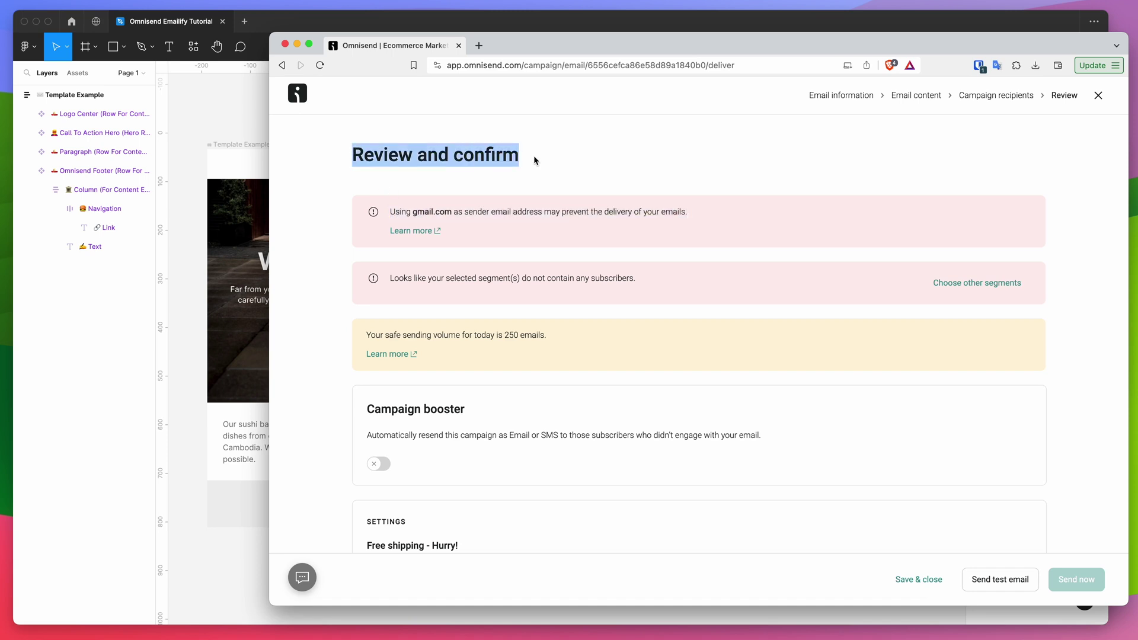
pyautogui.click(534, 157)
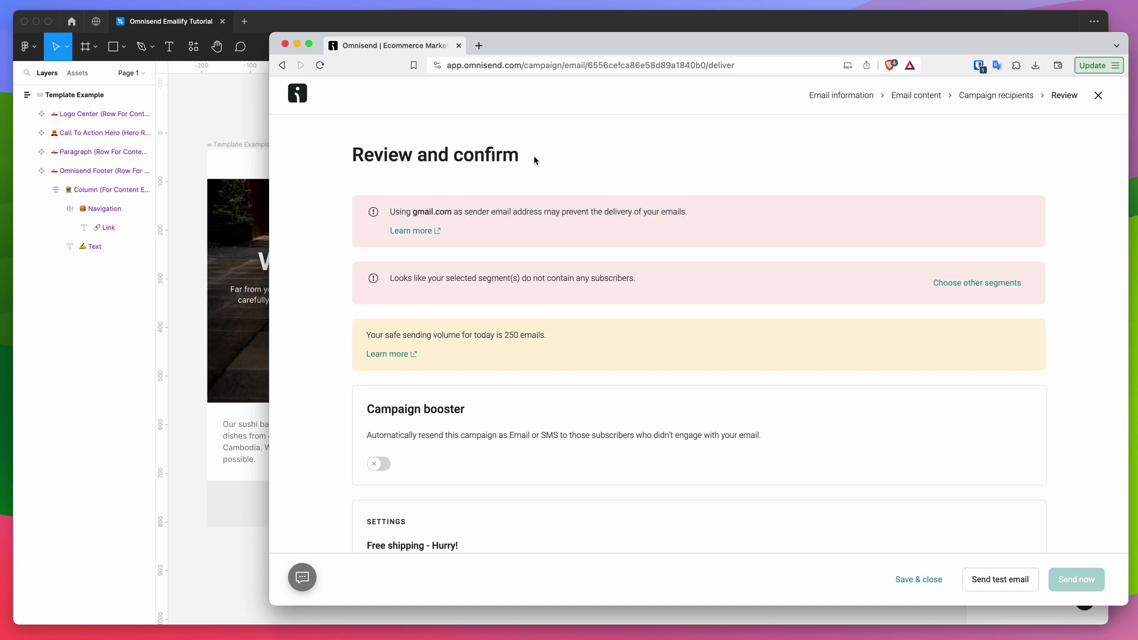
# Switch to Figma and reposition the Emailify window closer beside the Template Example email.
pyautogui.click(229, 113)
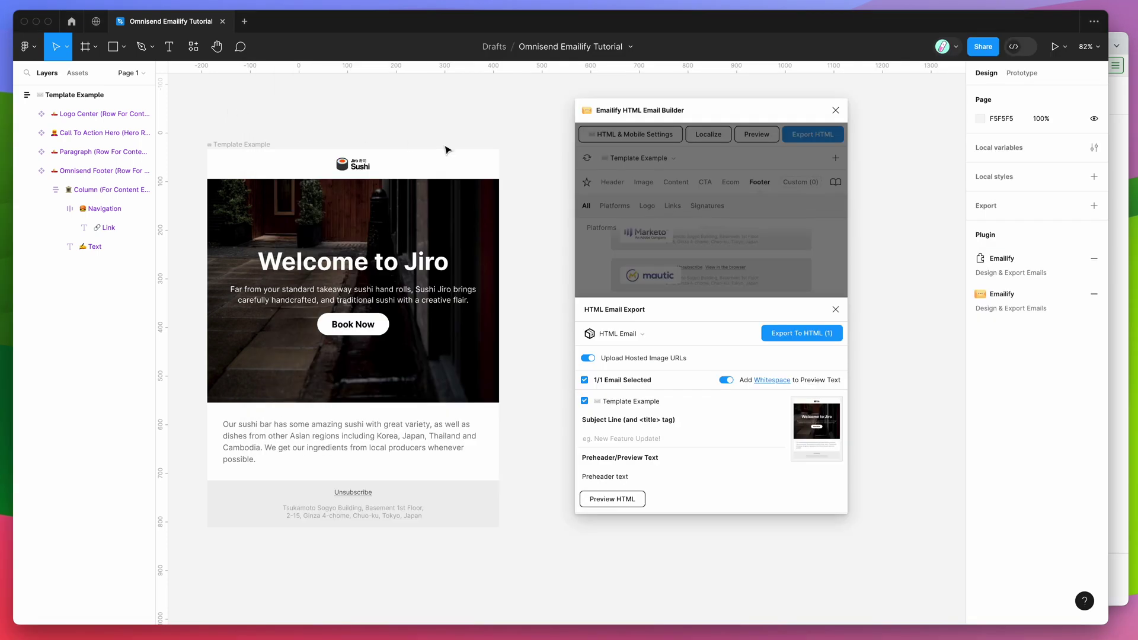
pyautogui.scroll(-1, 448, 150)
pyautogui.click(271, 140)
pyautogui.click(317, 126)
pyautogui.hscroll(-1, 468, 127)
pyautogui.moveTo(672, 118); pyautogui.dragTo(594, 117)
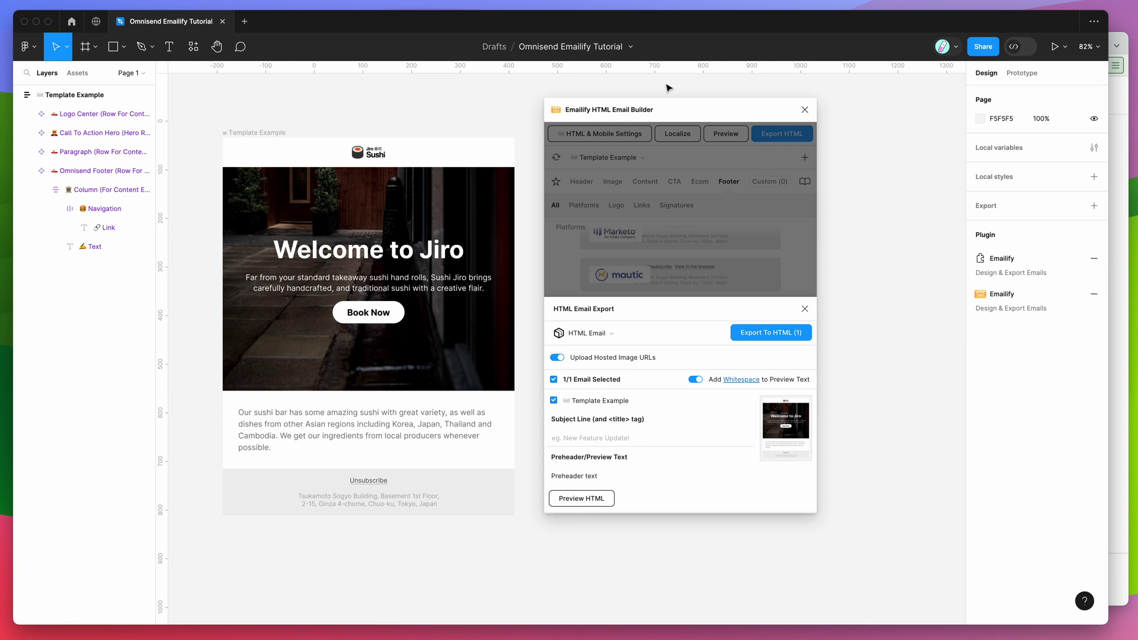
pyautogui.moveTo(676, 106); pyautogui.dragTo(679, 105)
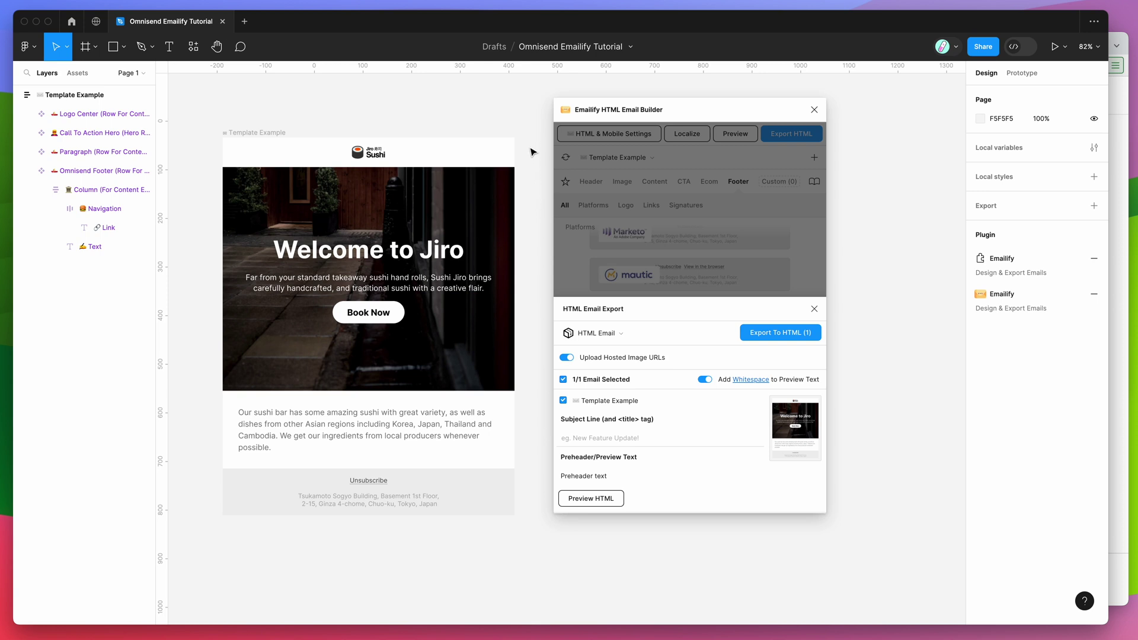
pyautogui.moveTo(613, 112)
pyautogui.mouseDown()
pyautogui.moveTo(606, 105)
pyautogui.moveTo(601, 119)
pyautogui.mouseUp()
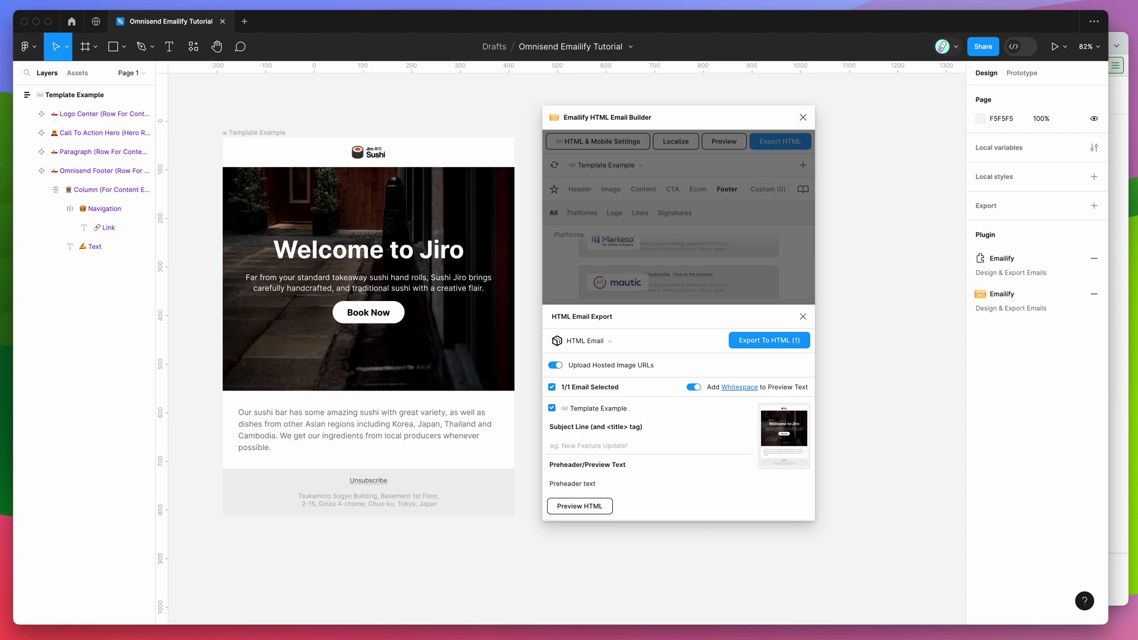
# Switch back to Omnisend and leave the campaign review for the list of all campaigns.
pyautogui.click(1121, 328)
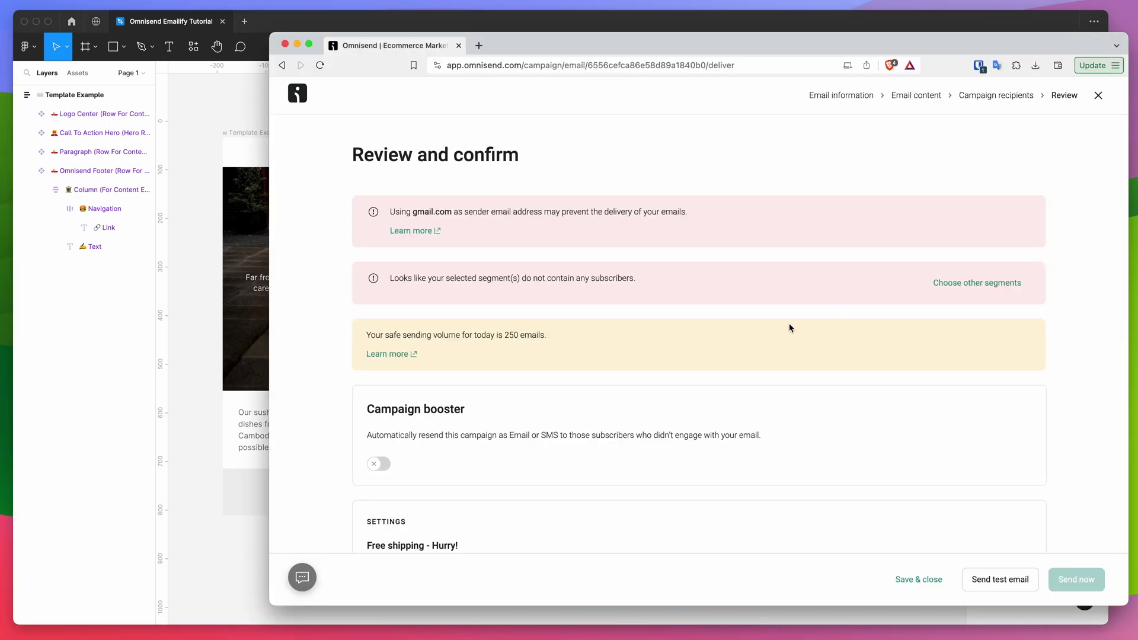
pyautogui.click(293, 96)
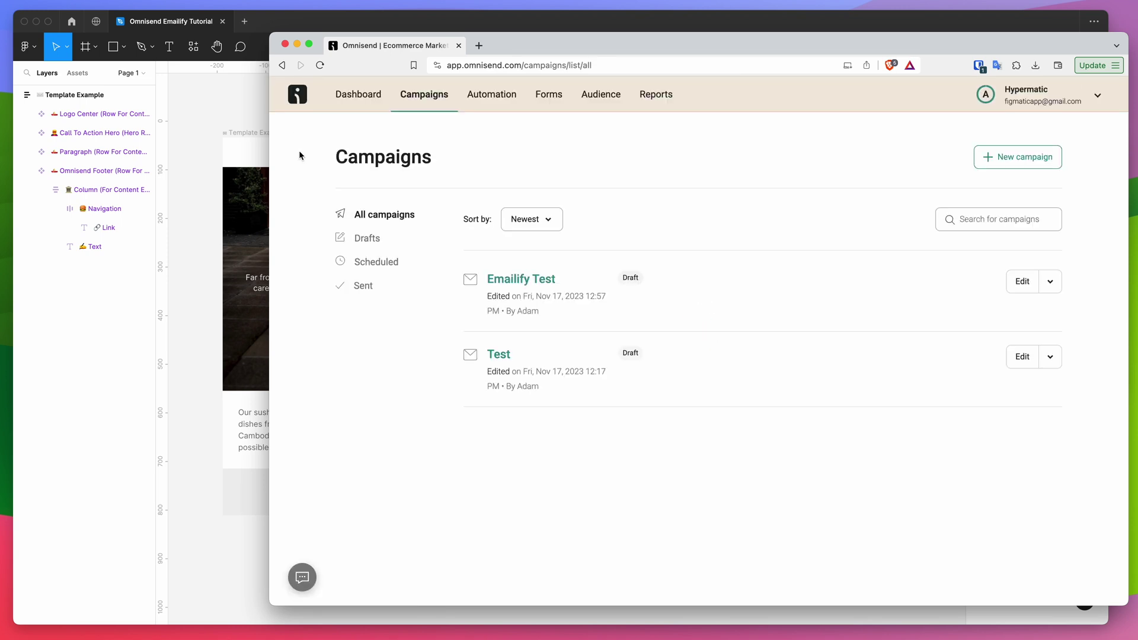